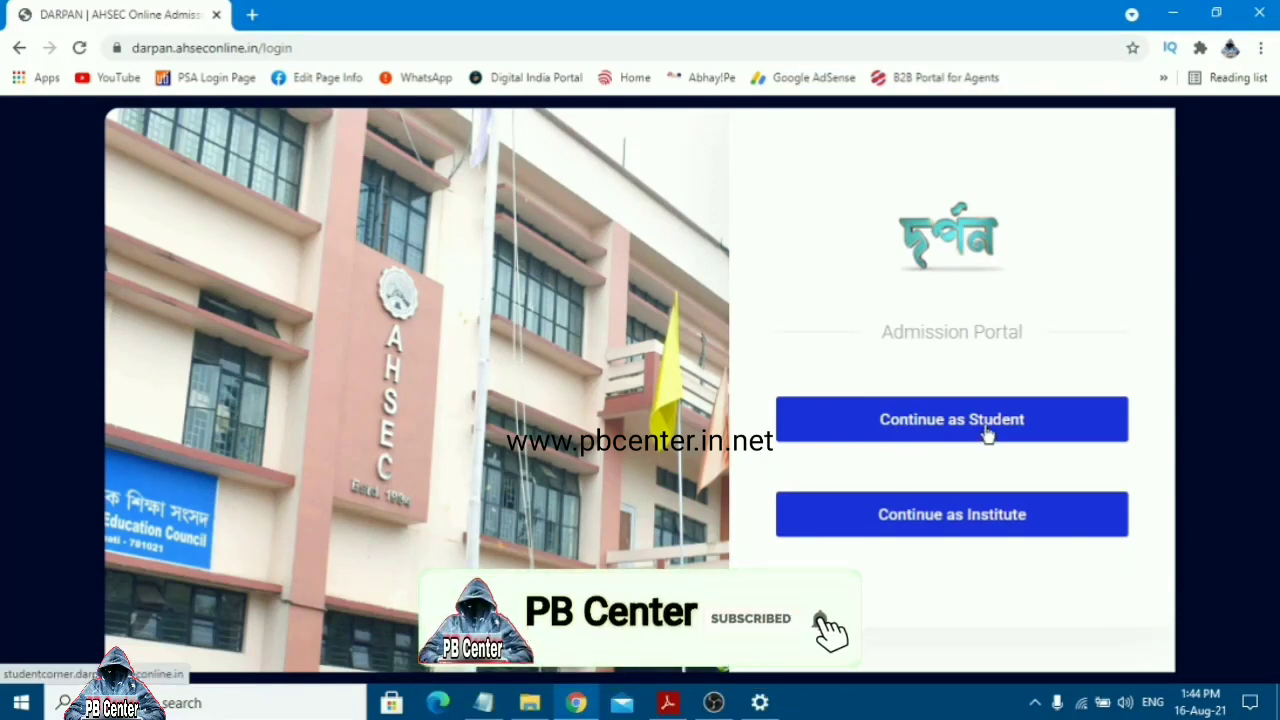
Continue into the portal as a student and bring up the school board choices
{"action": "left_click", "coordinate": [988, 432]}
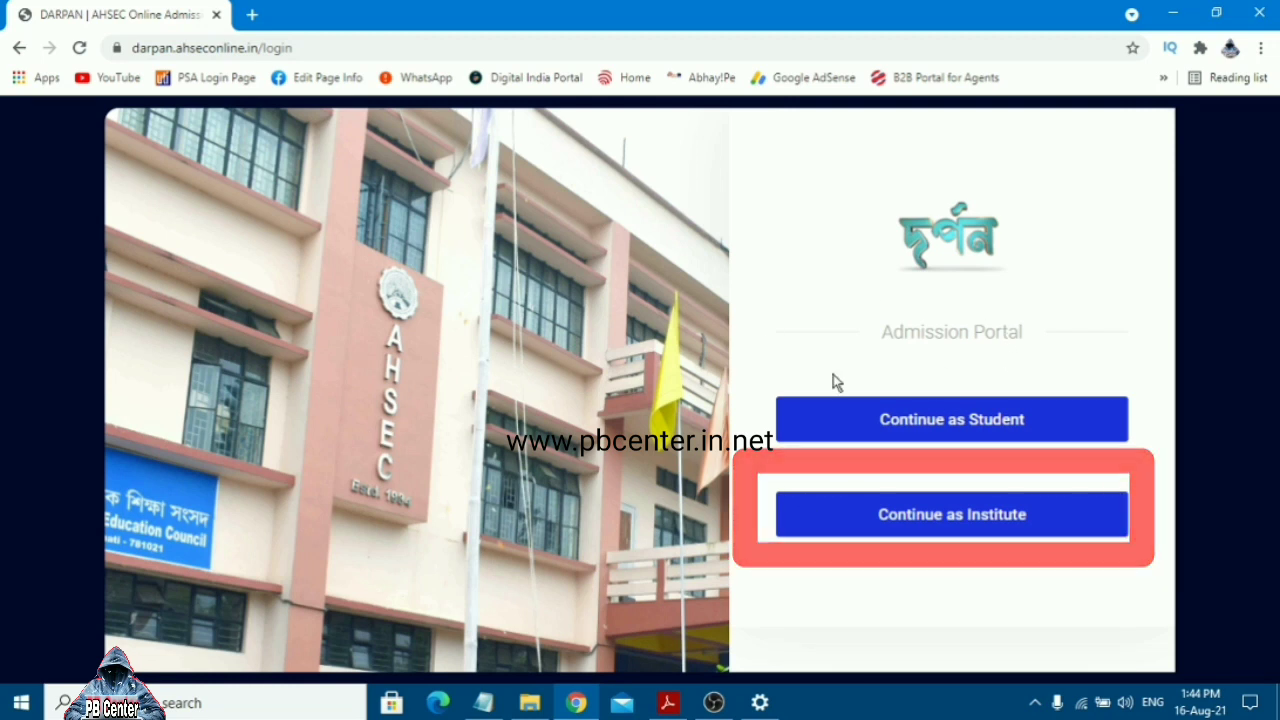
{"action": "left_click", "coordinate": [987, 433]}
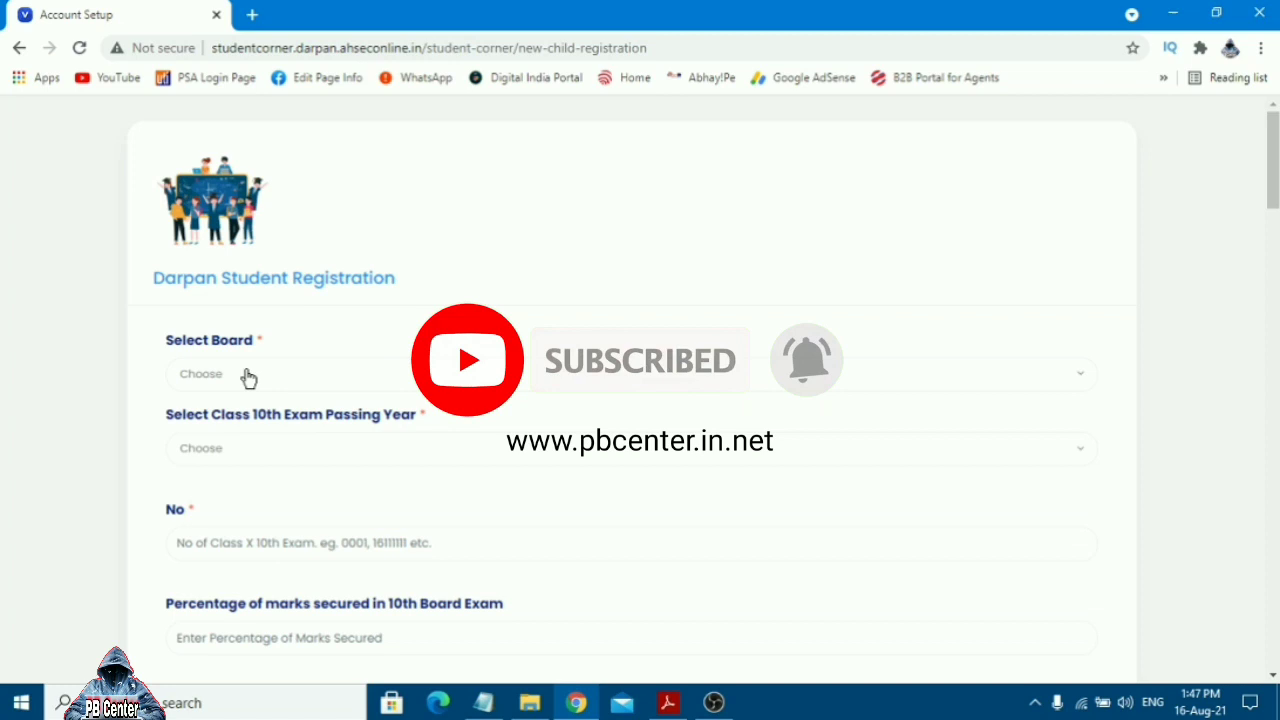
{"action": "left_click", "coordinate": [247, 376]}
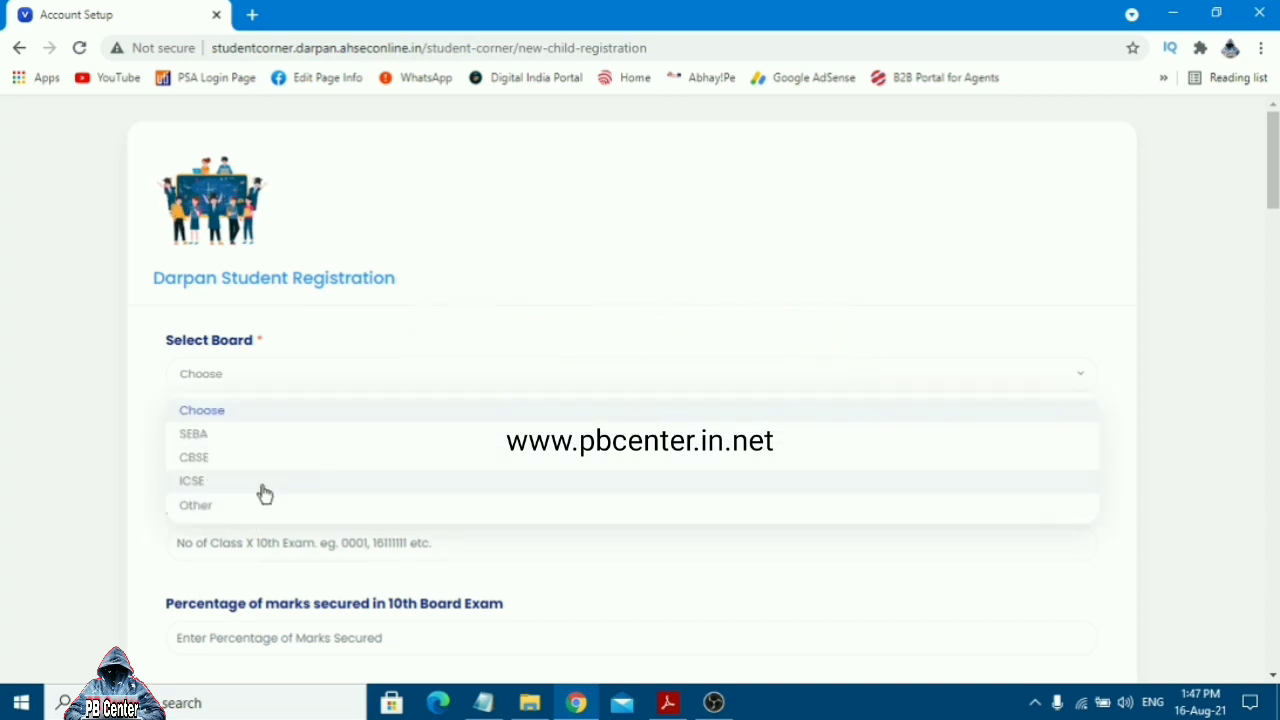
Select SEBA as the board and 2021 as the passing year
{"action": "left_click", "coordinate": [222, 439]}
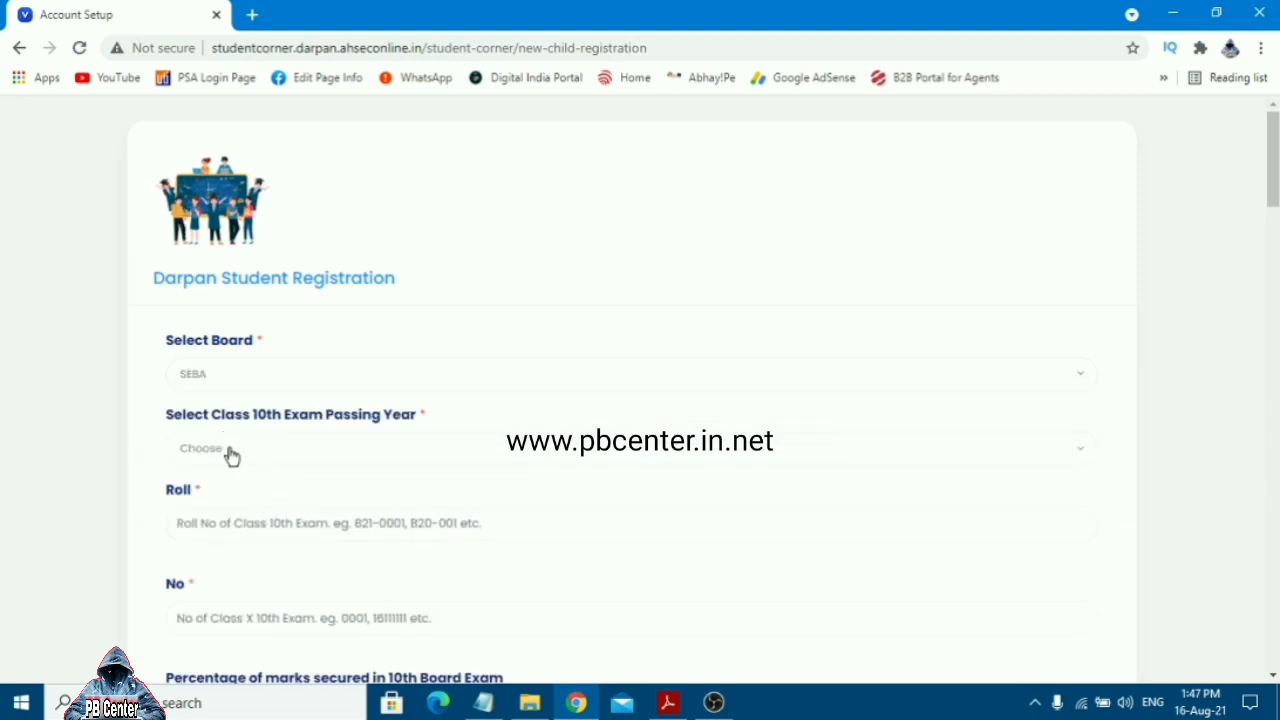
{"action": "left_click", "coordinate": [230, 452]}
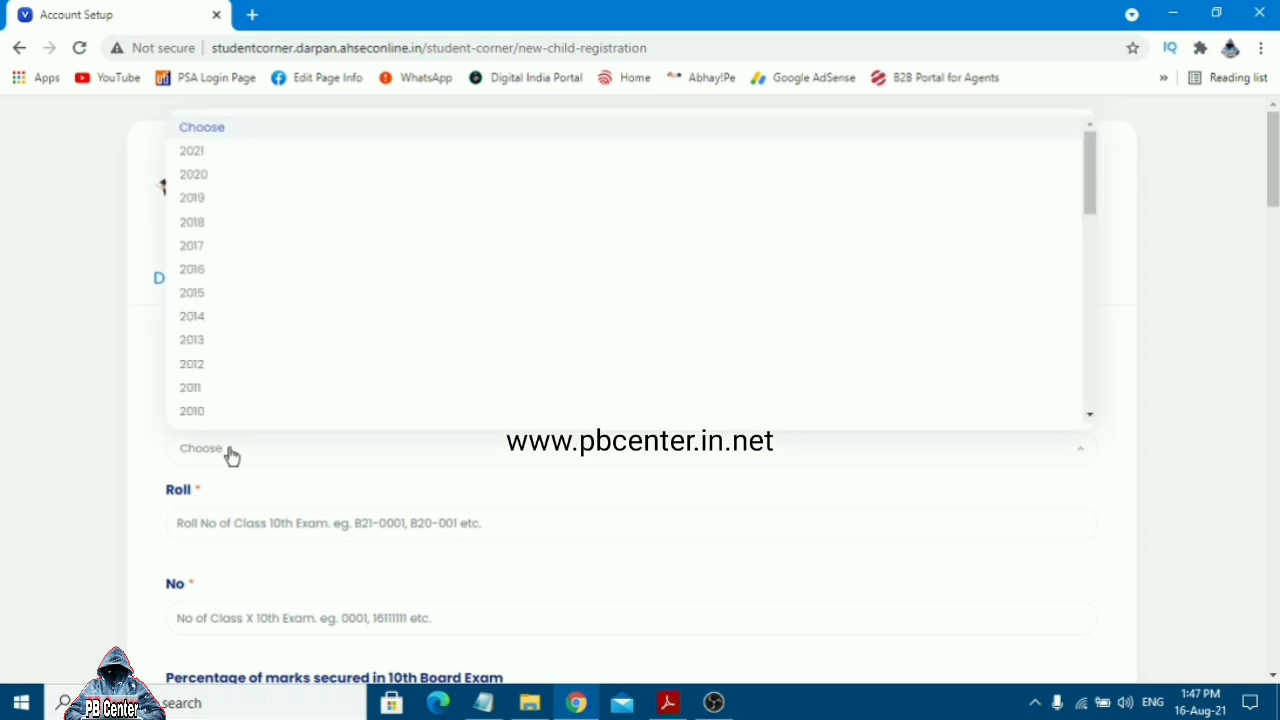
{"action": "left_click", "coordinate": [230, 455]}
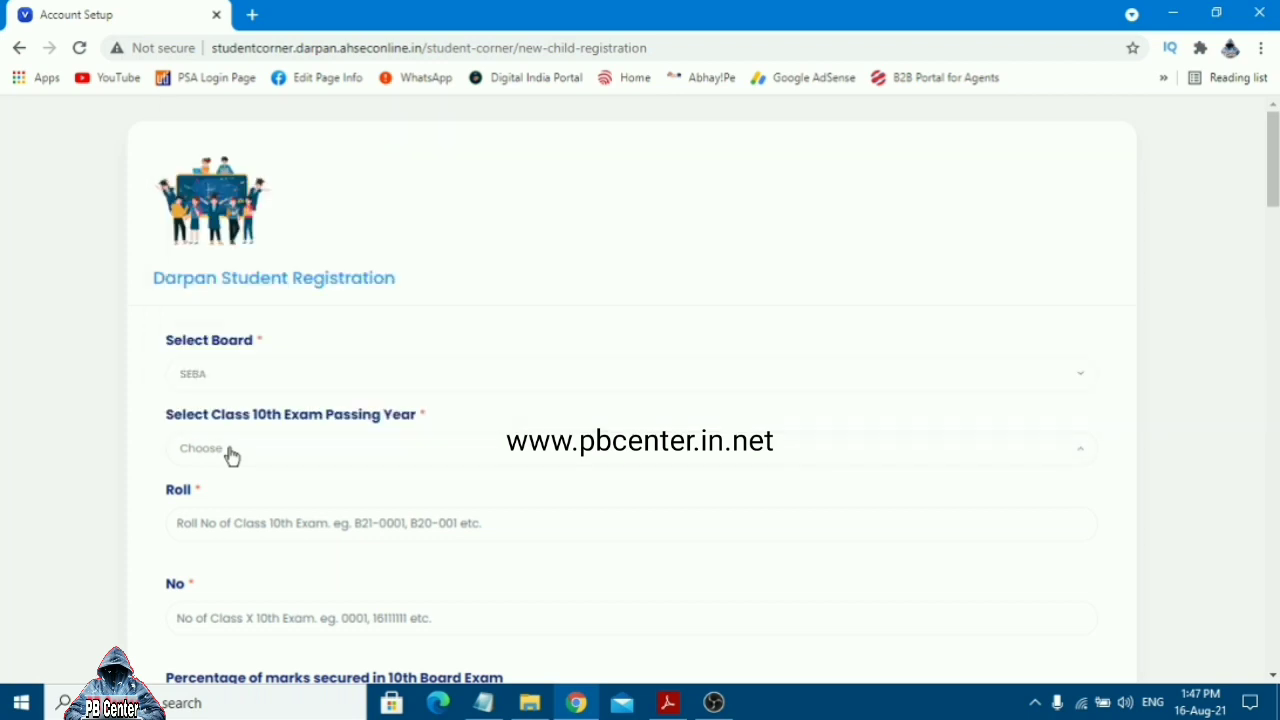
{"action": "left_click", "coordinate": [288, 455]}
{"action": "left_click", "coordinate": [245, 155]}
Enter the student's Class 10 roll and number in their fields
{"action": "left_click", "coordinate": [250, 522]}
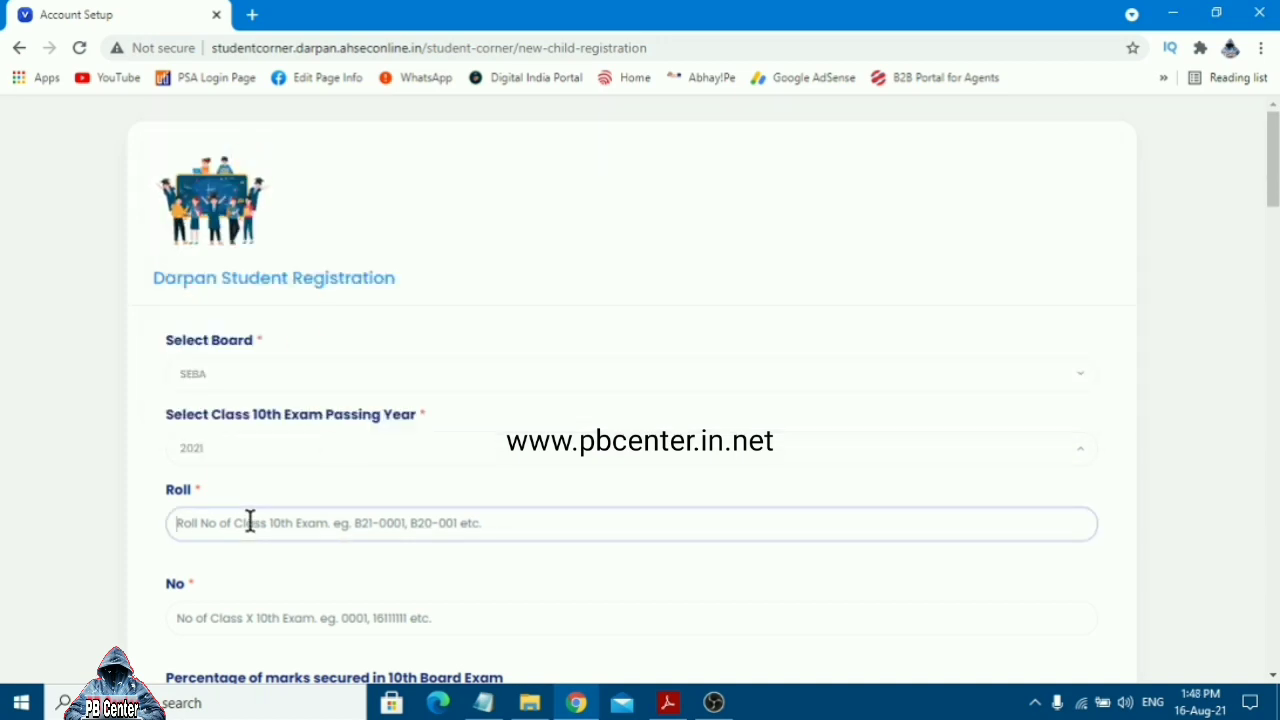
{"action": "type", "text": "b"}
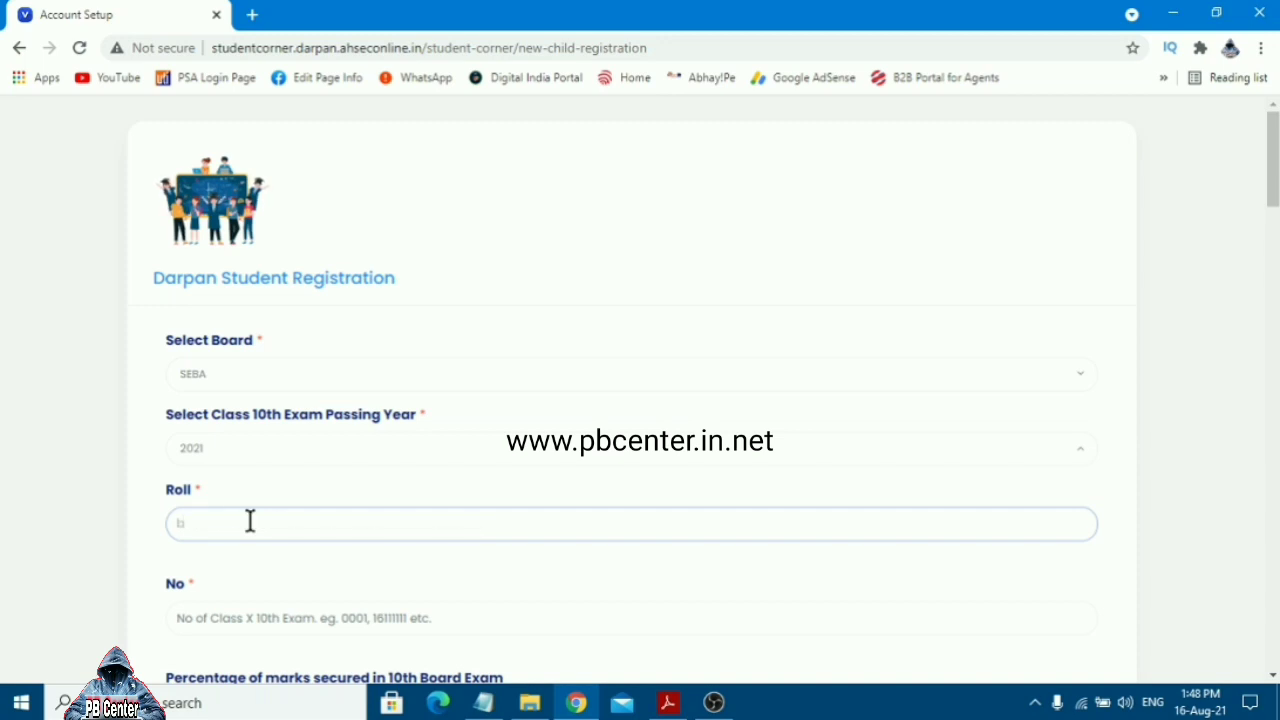
{"action": "key", "text": "BackSpace"}
{"action": "type", "text": "B"}
{"action": "left_click", "coordinate": [289, 616]}
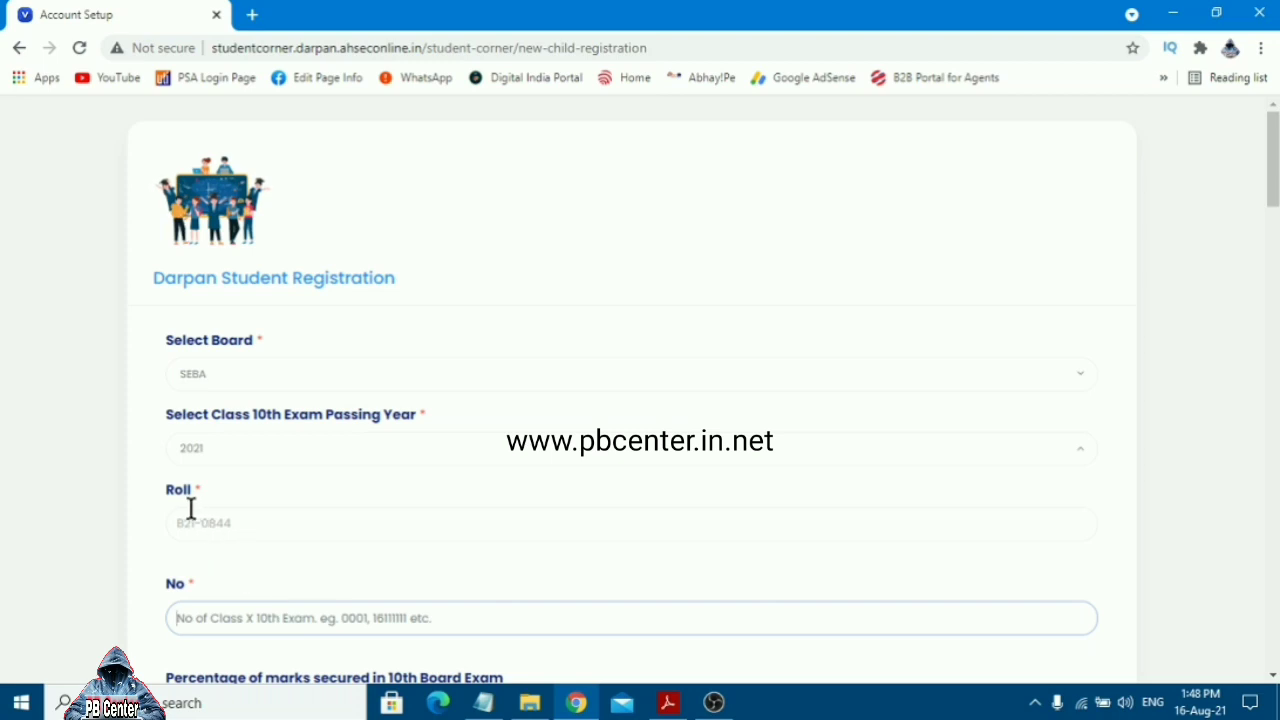
{"action": "left_click", "coordinate": [196, 523]}
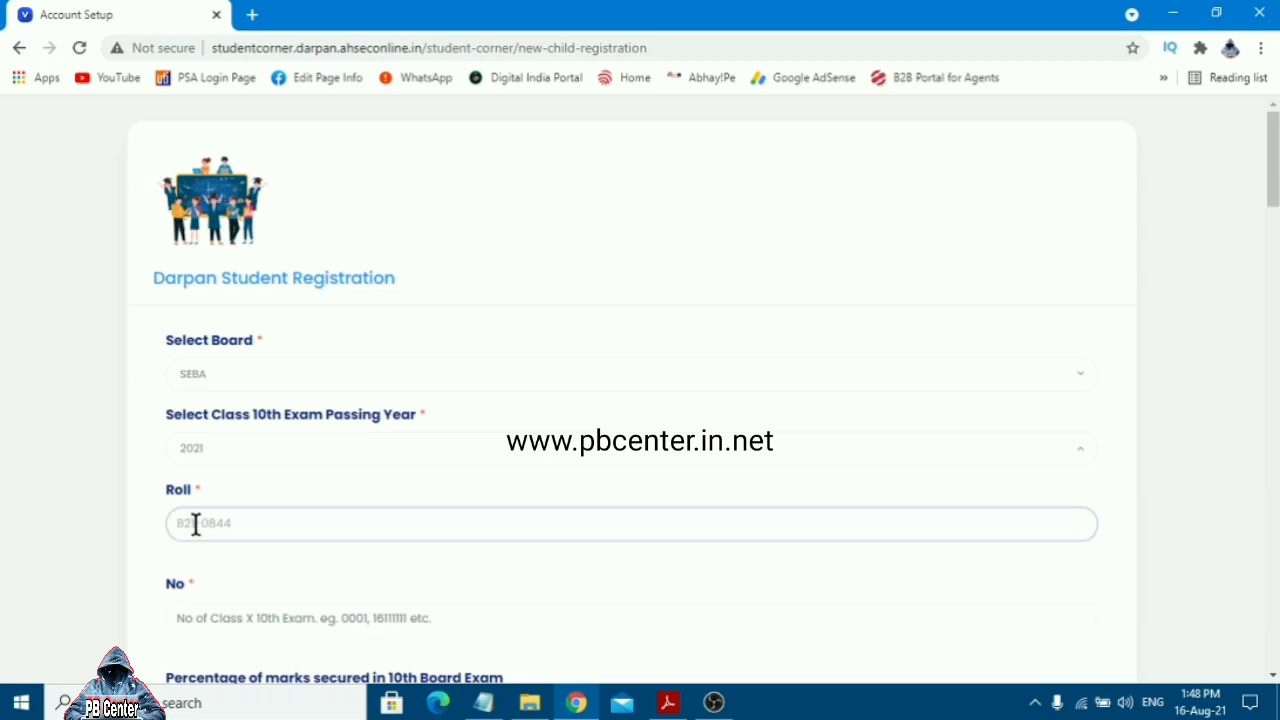
{"action": "left_click", "coordinate": [285, 627]}
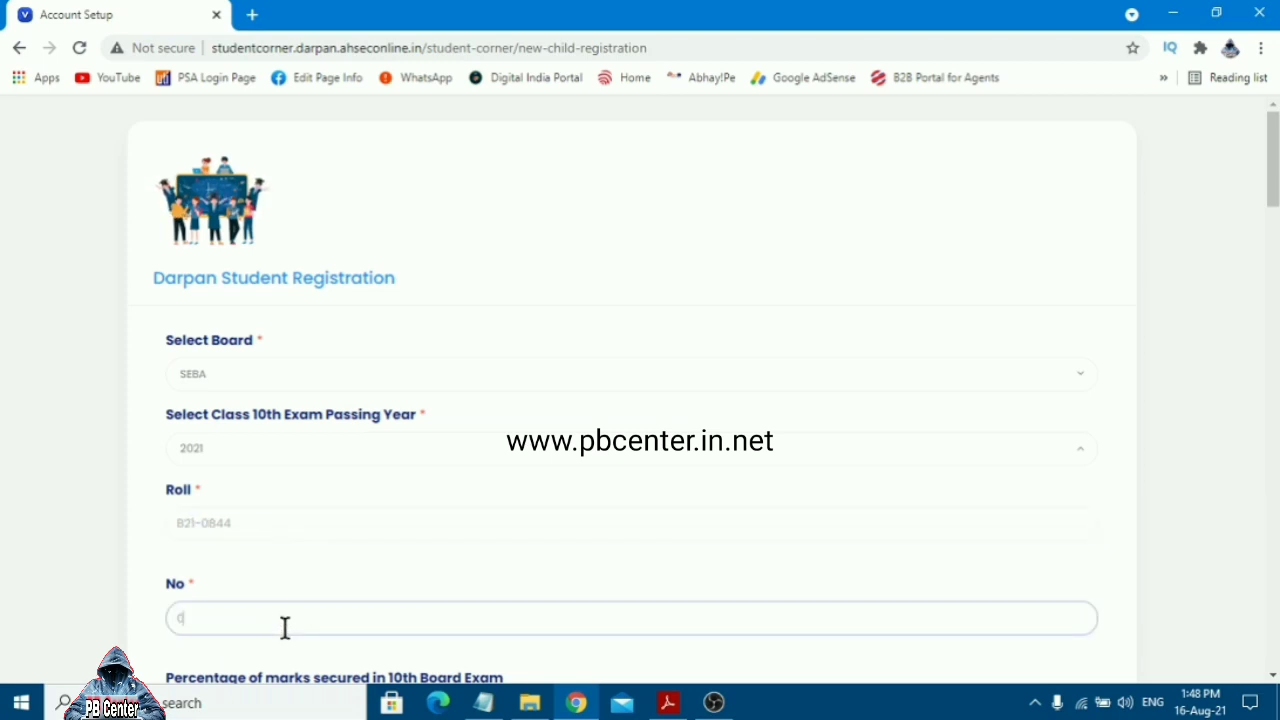
{"action": "left_click", "coordinate": [397, 580]}
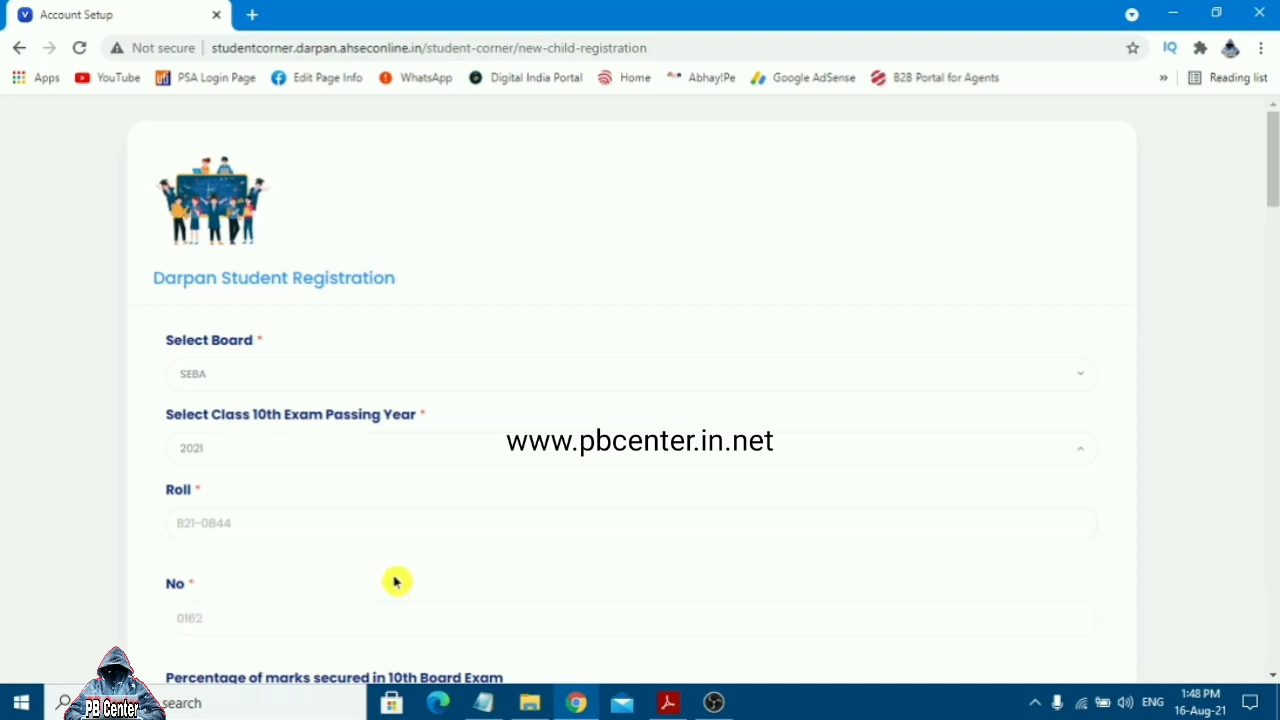
Fill in the percentage of marks
{"action": "left_click_drag", "start_coordinate": [1272, 197], "coordinate": [1272, 255]}
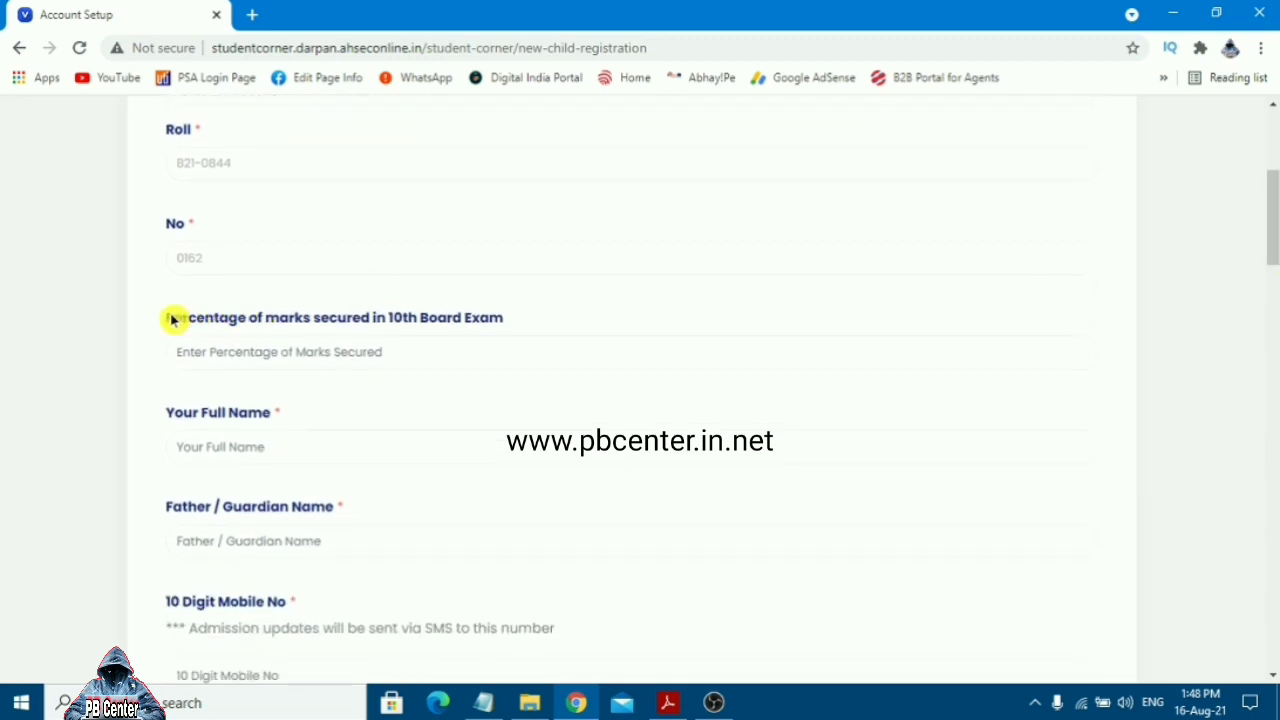
{"action": "left_click_drag", "start_coordinate": [168, 317], "coordinate": [507, 340]}
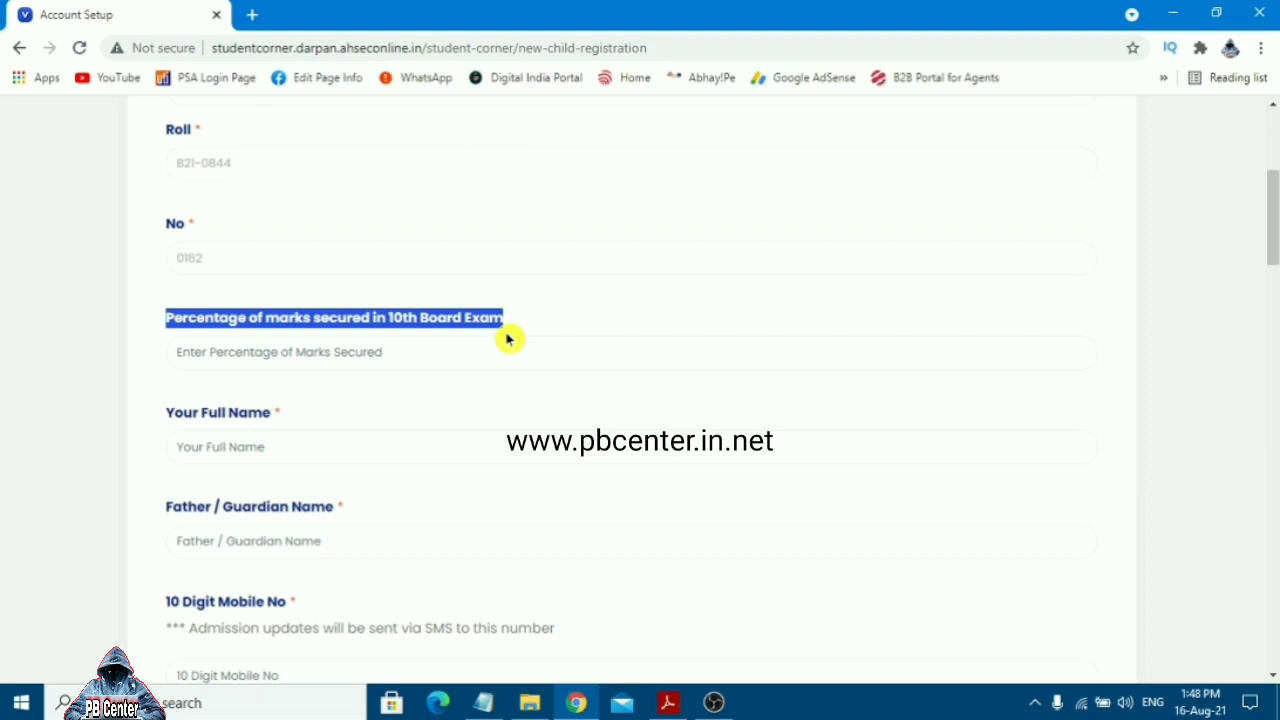
{"action": "left_click", "coordinate": [426, 353]}
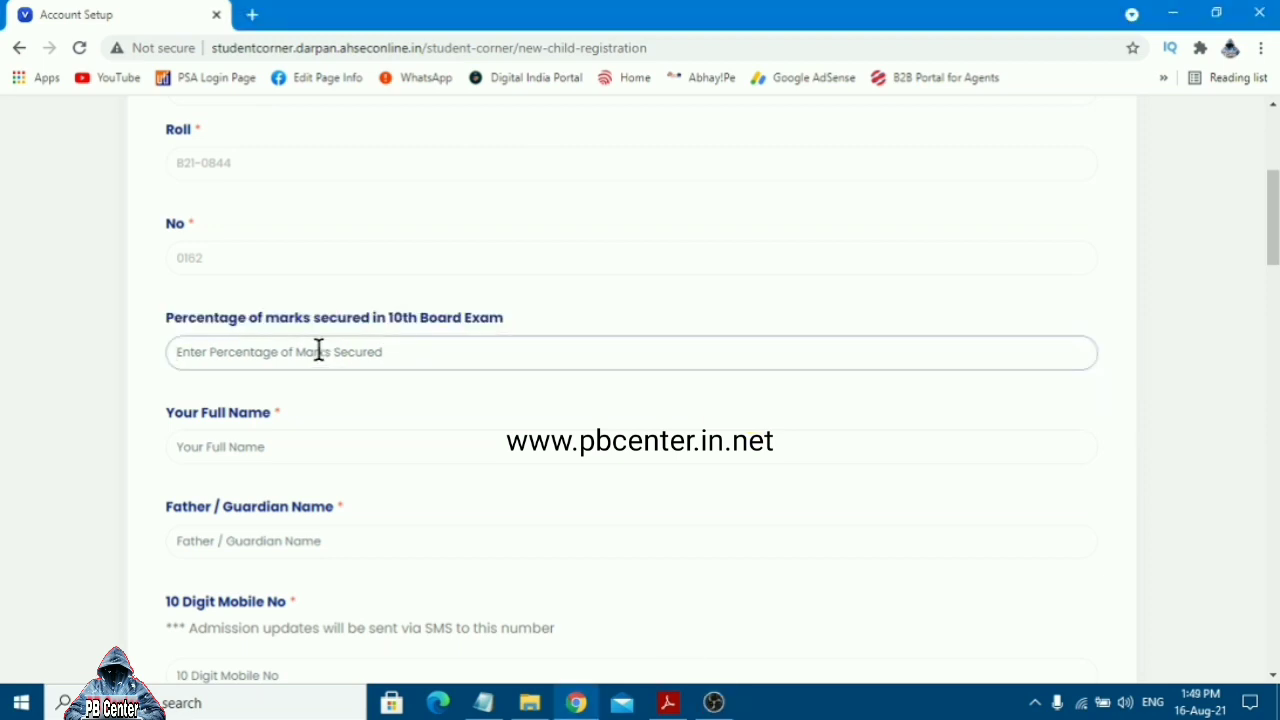
{"action": "type", "text": "47.5"}
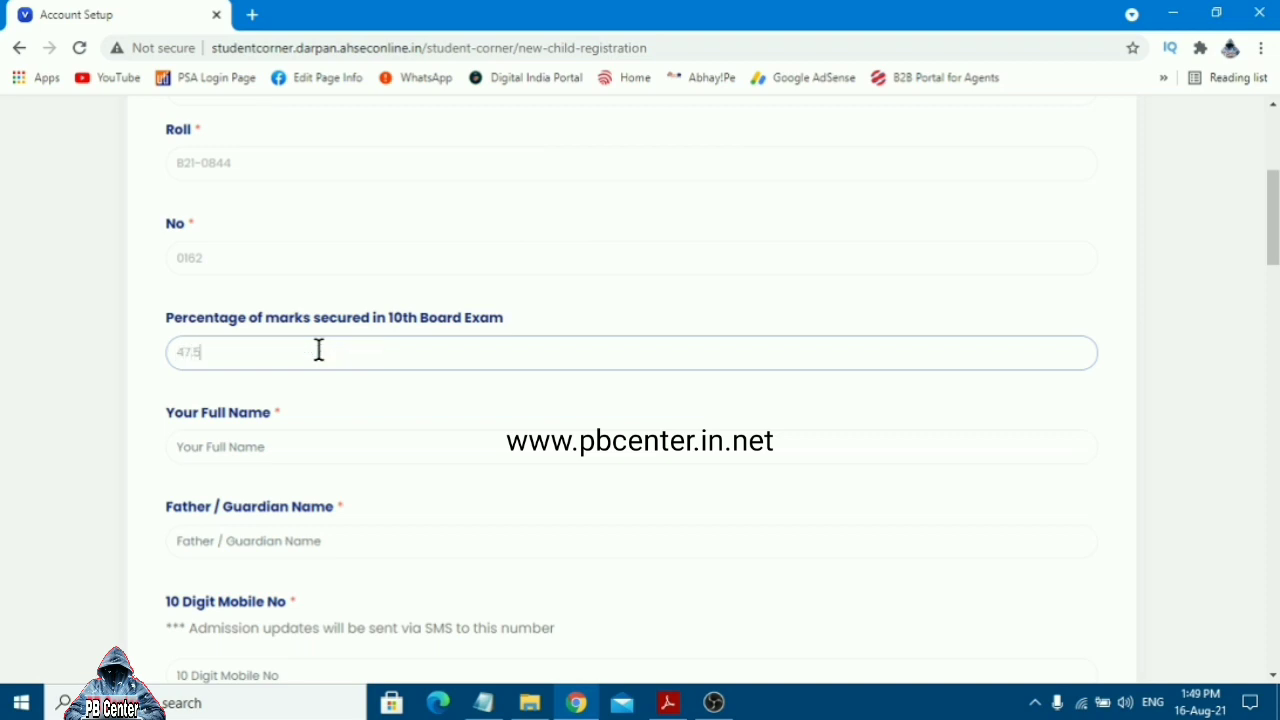
Enter the student's full name and the father or guardian's name
{"action": "left_click", "coordinate": [394, 441]}
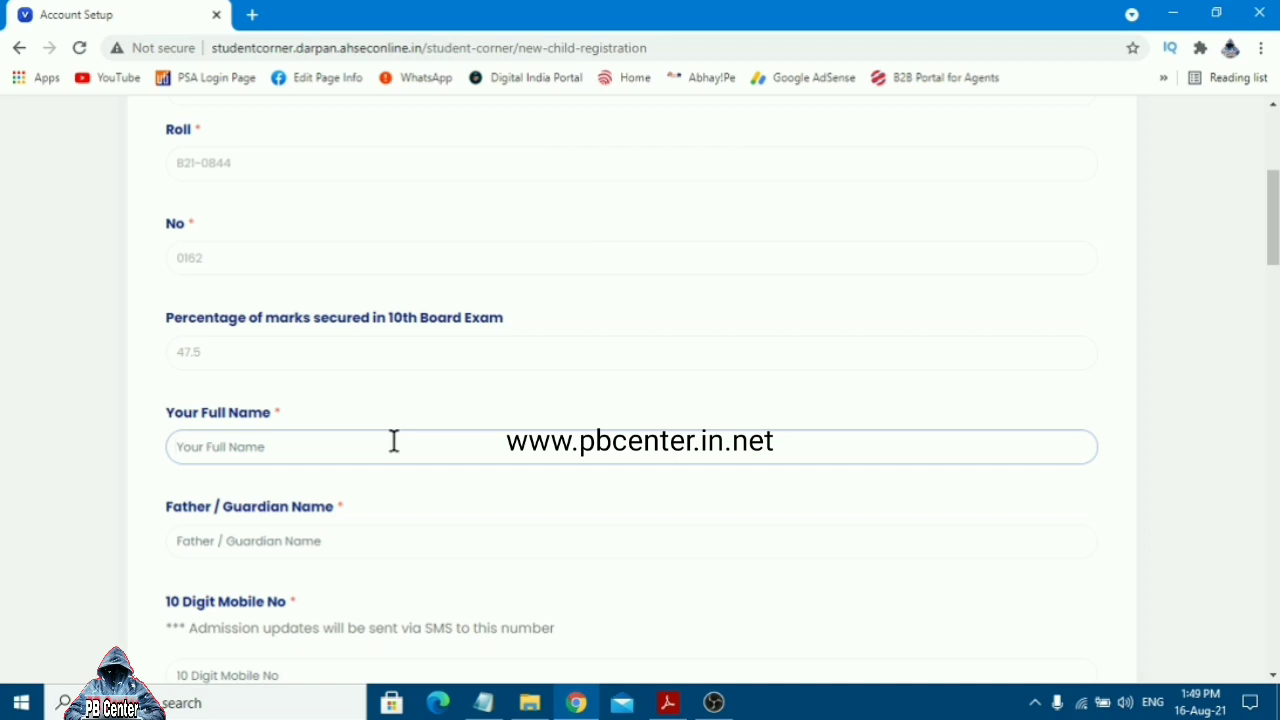
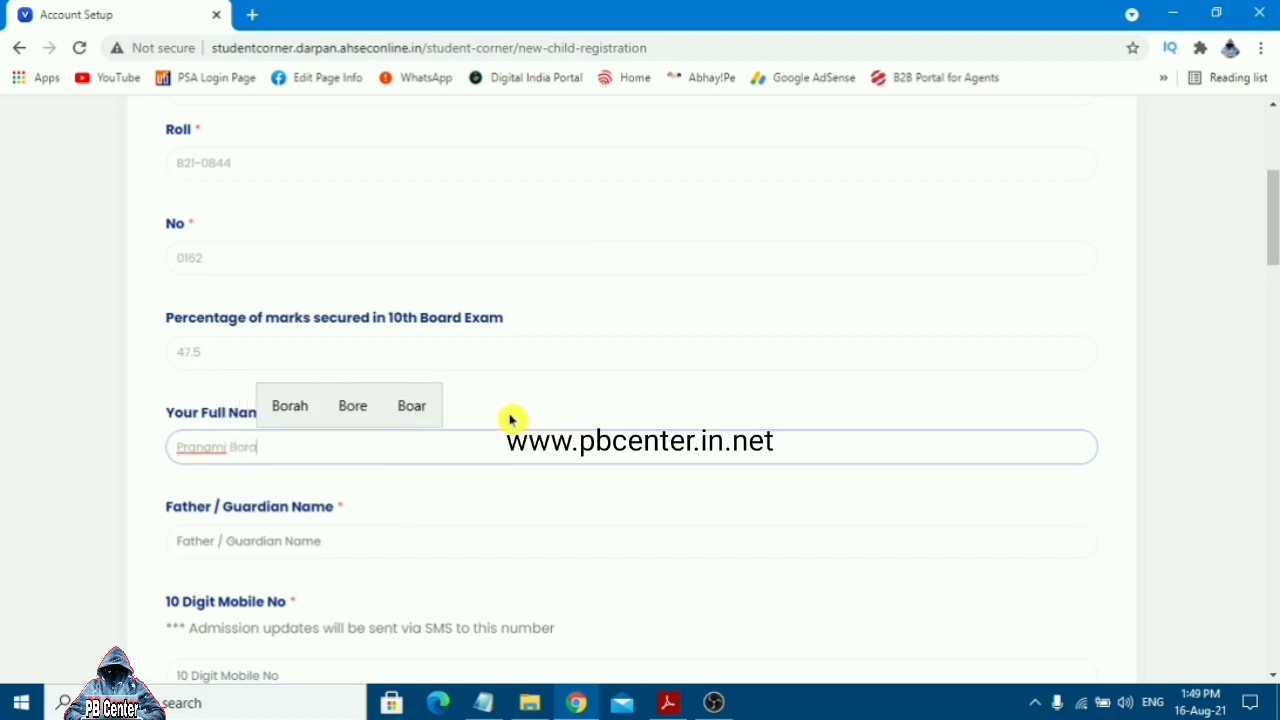
{"action": "left_click", "coordinate": [311, 543]}
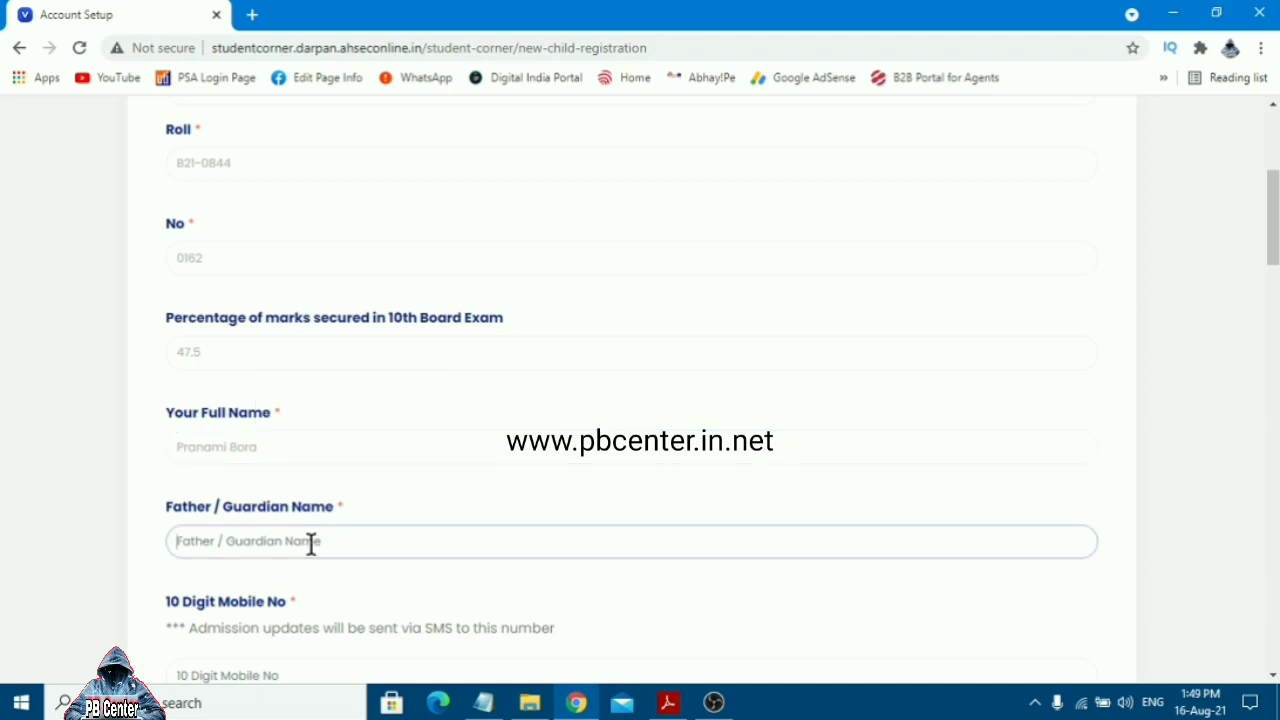
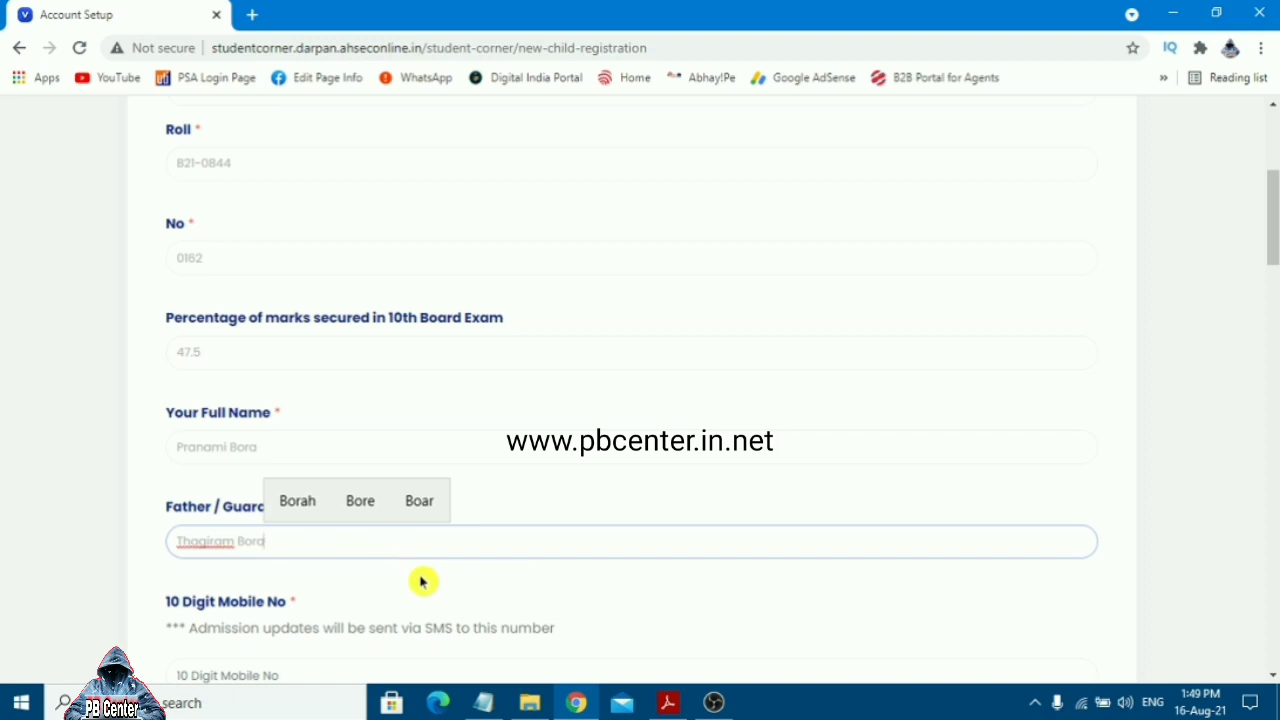
{"action": "left_click", "coordinate": [423, 583]}
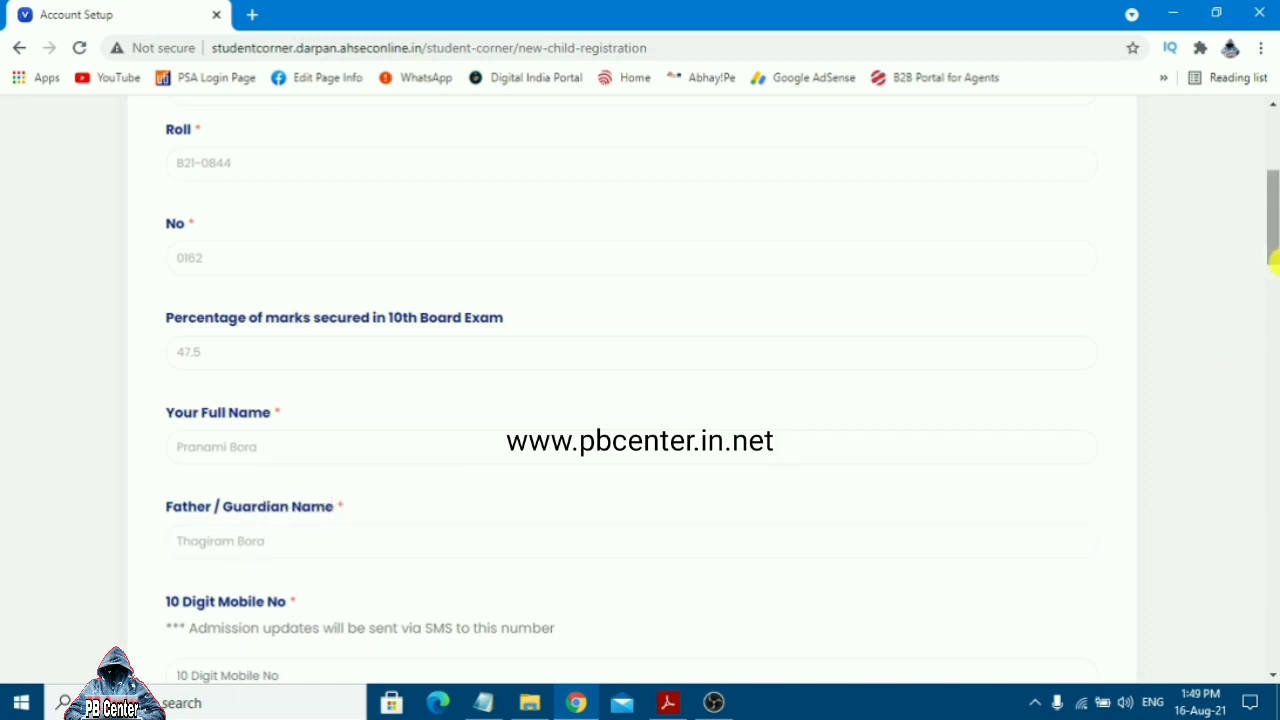
Enter the student's 10-digit mobile number
{"action": "left_click_drag", "start_coordinate": [1273, 247], "coordinate": [1273, 285]}
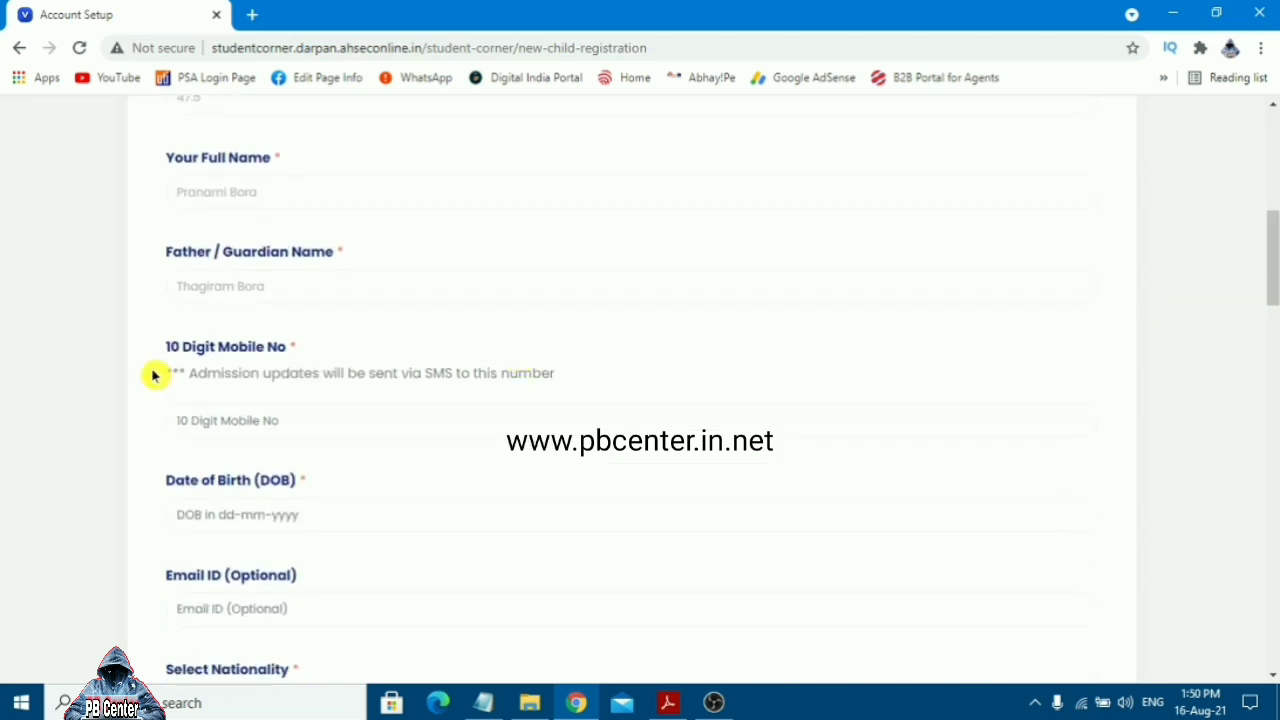
{"action": "left_click_drag", "start_coordinate": [152, 348], "coordinate": [298, 348]}
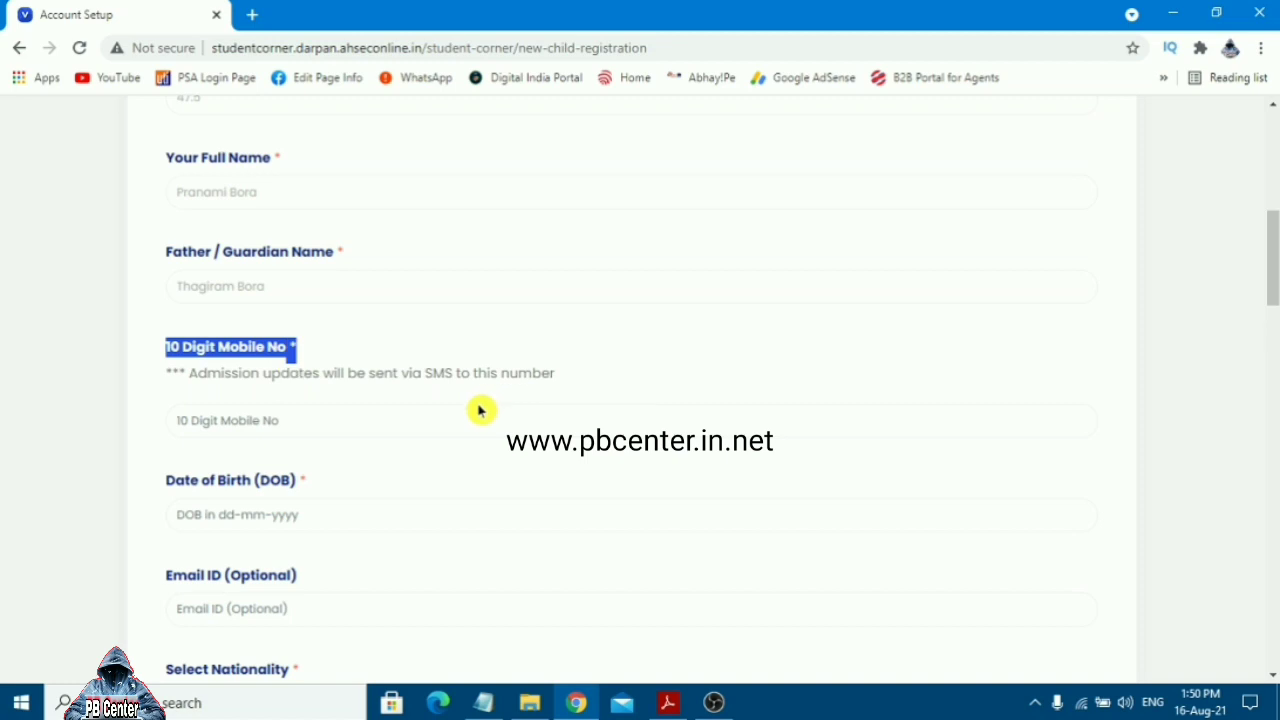
{"action": "left_click", "coordinate": [316, 421]}
{"action": "type", "text": "961"}
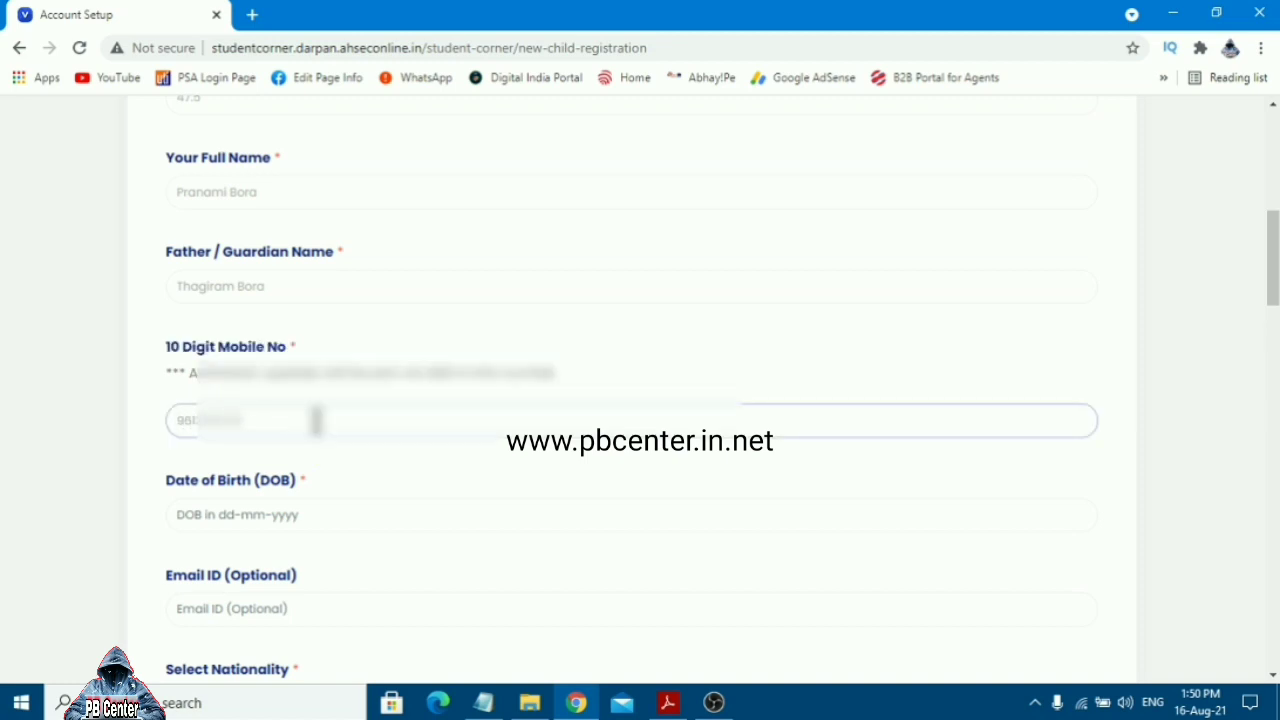
{"action": "left_click", "coordinate": [332, 516]}
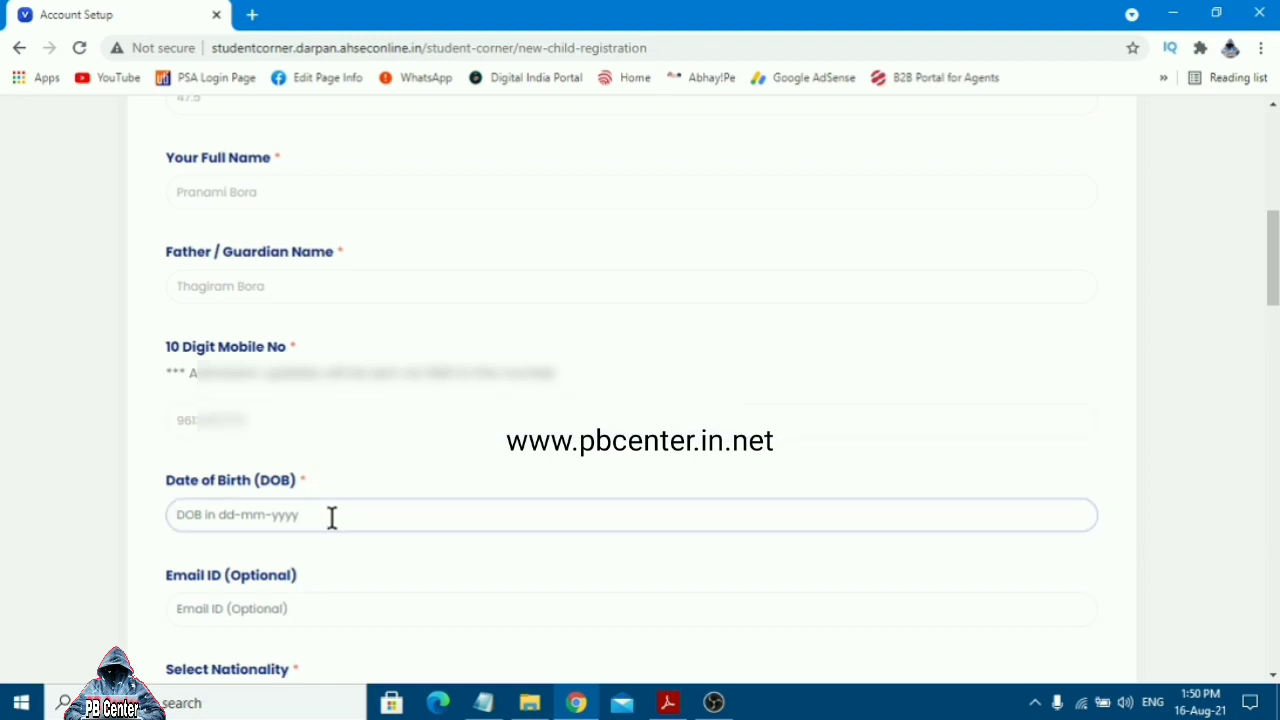
{"action": "key", "text": "BackSpace"}
{"action": "key", "text": "BackSpace"}
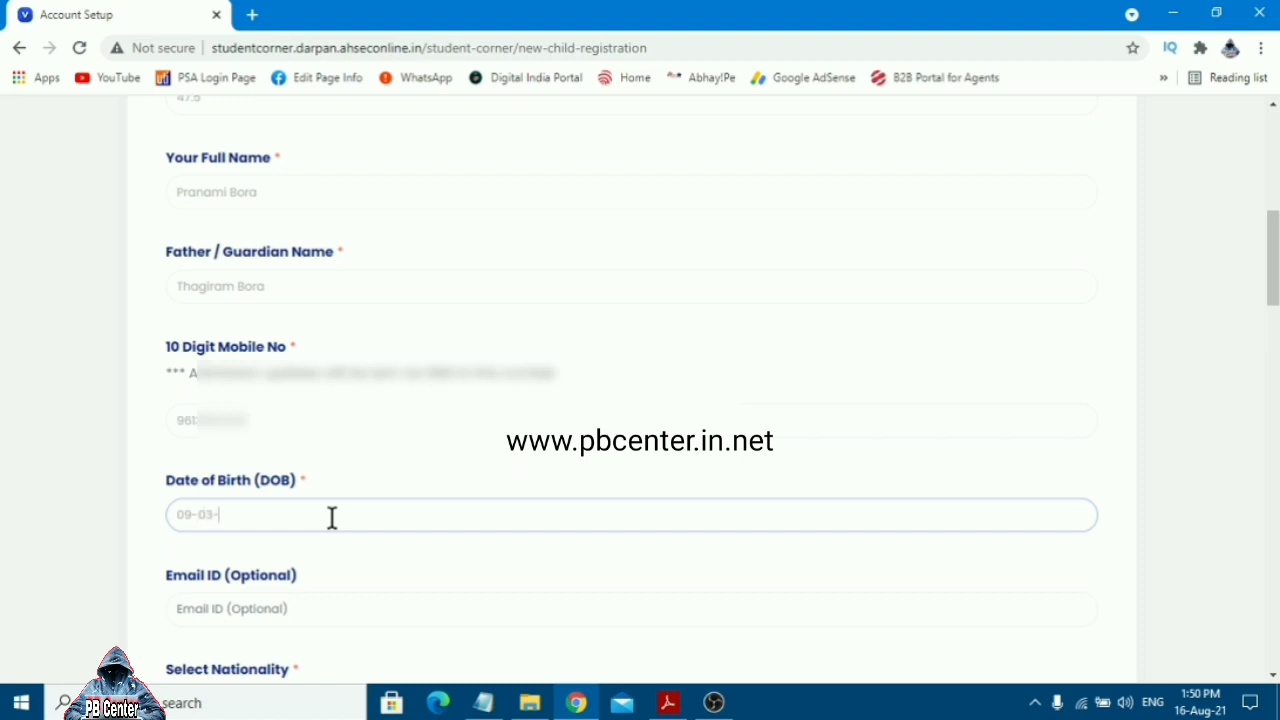
{"action": "left_click", "coordinate": [382, 564]}
{"action": "left_click_drag", "start_coordinate": [1274, 279], "coordinate": [1274, 311]}
{"action": "left_click_drag", "start_coordinate": [335, 392], "coordinate": [163, 391]}
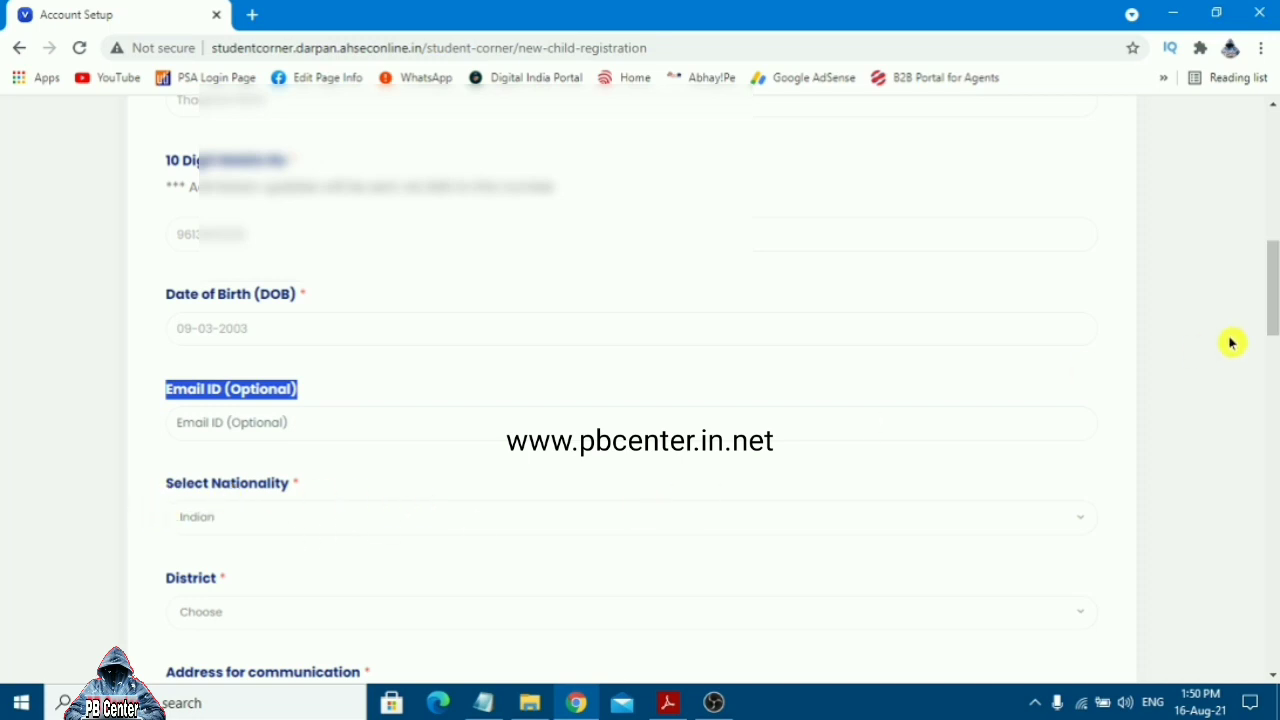
Choose Nagaon as the district
{"action": "left_click_drag", "start_coordinate": [1273, 317], "coordinate": [1273, 346]}
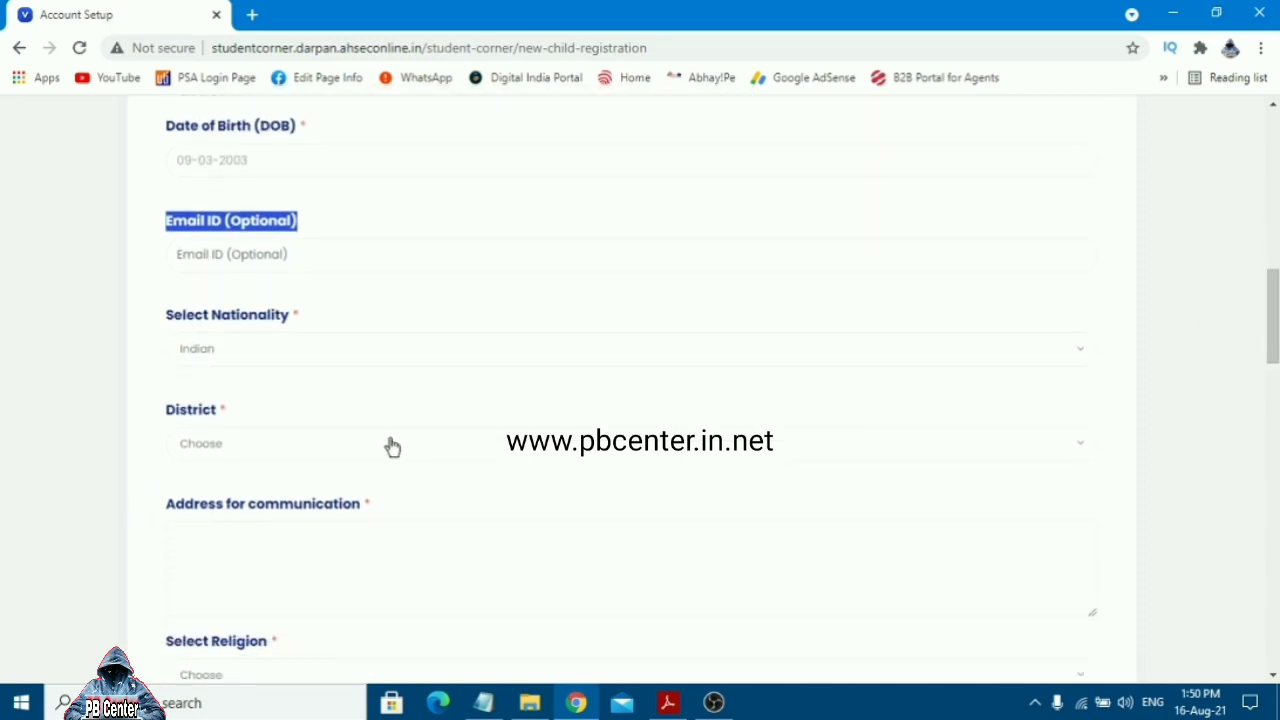
{"action": "left_click", "coordinate": [343, 446]}
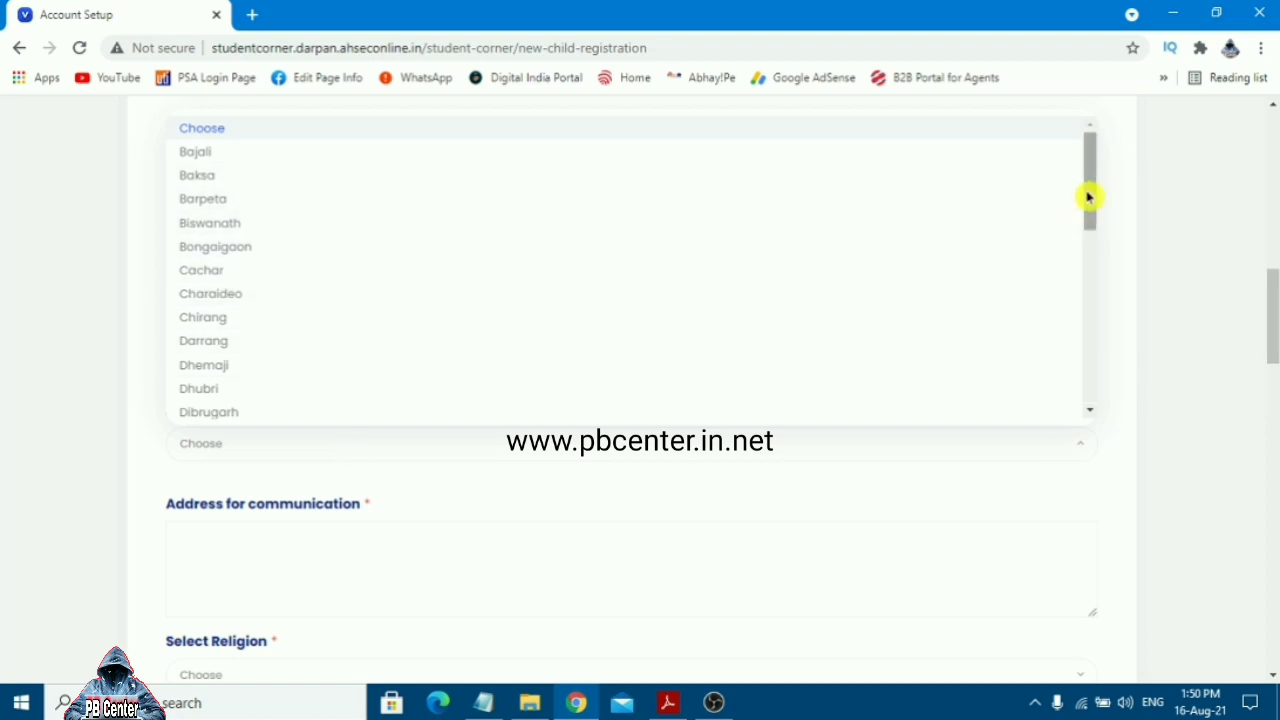
{"action": "left_click_drag", "start_coordinate": [1088, 194], "coordinate": [1115, 328]}
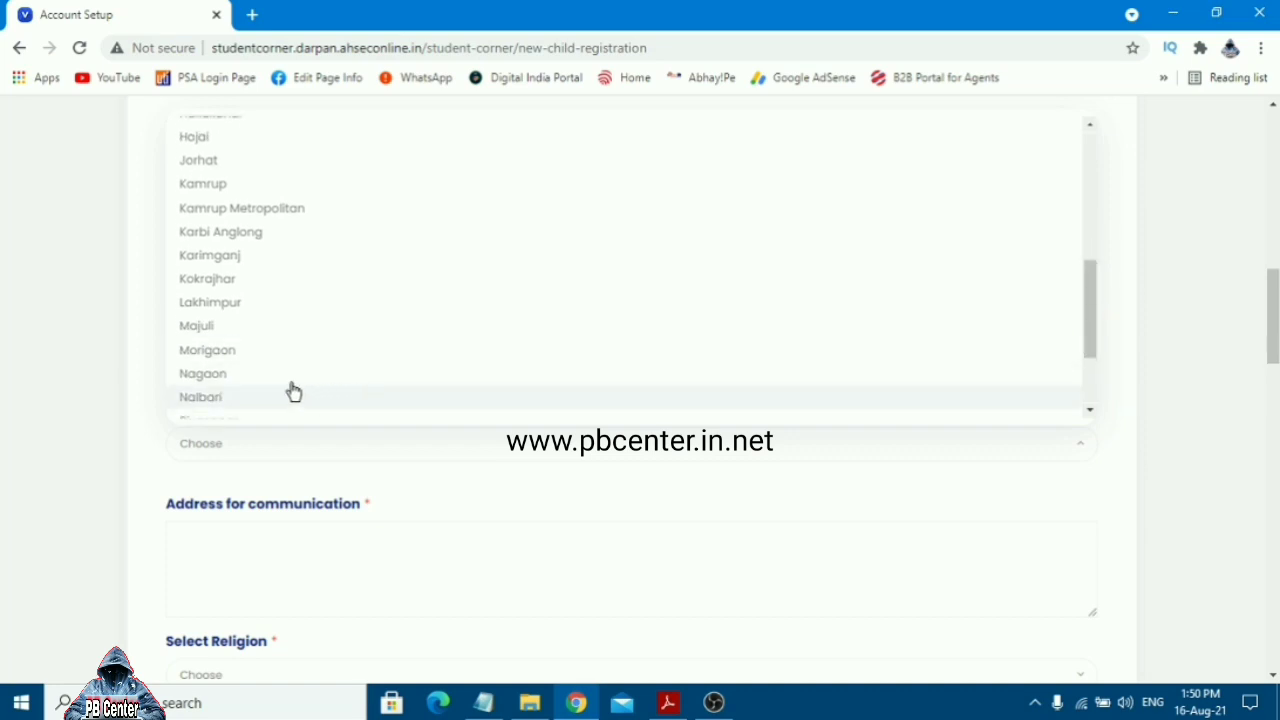
{"action": "left_click", "coordinate": [250, 376]}
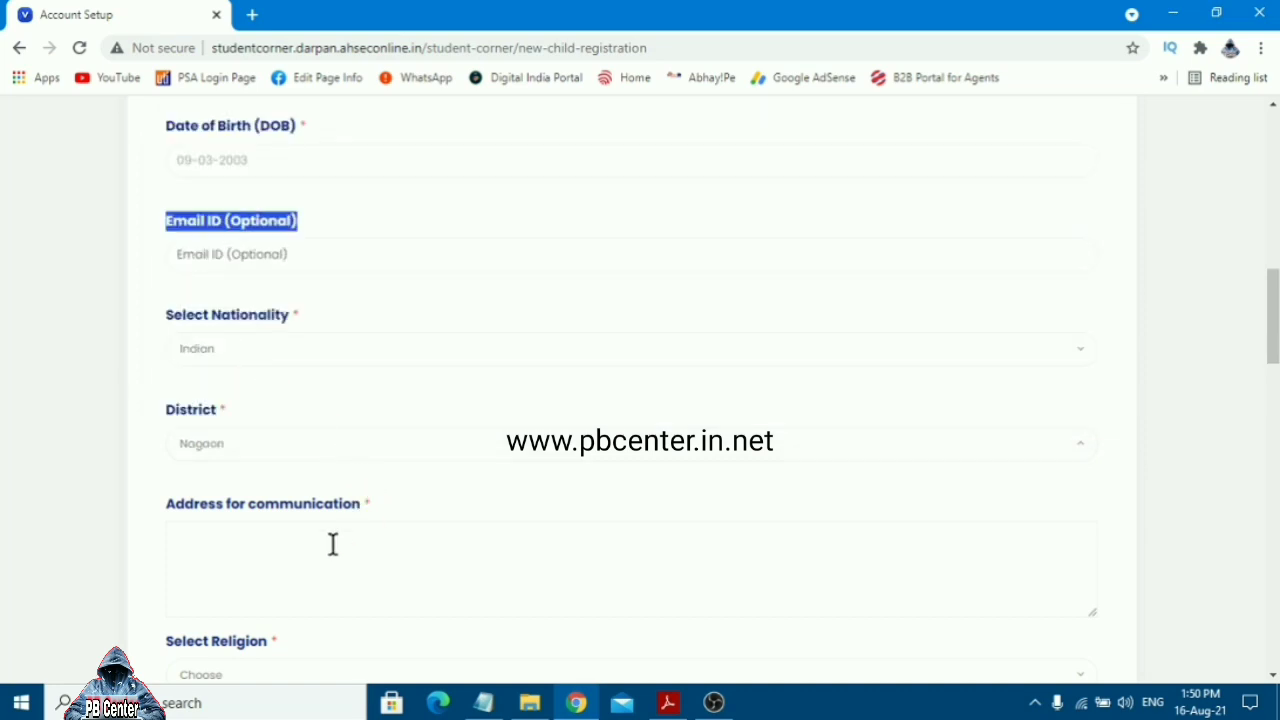
Enter the student's full postal address for communication
{"action": "left_click", "coordinate": [182, 533]}
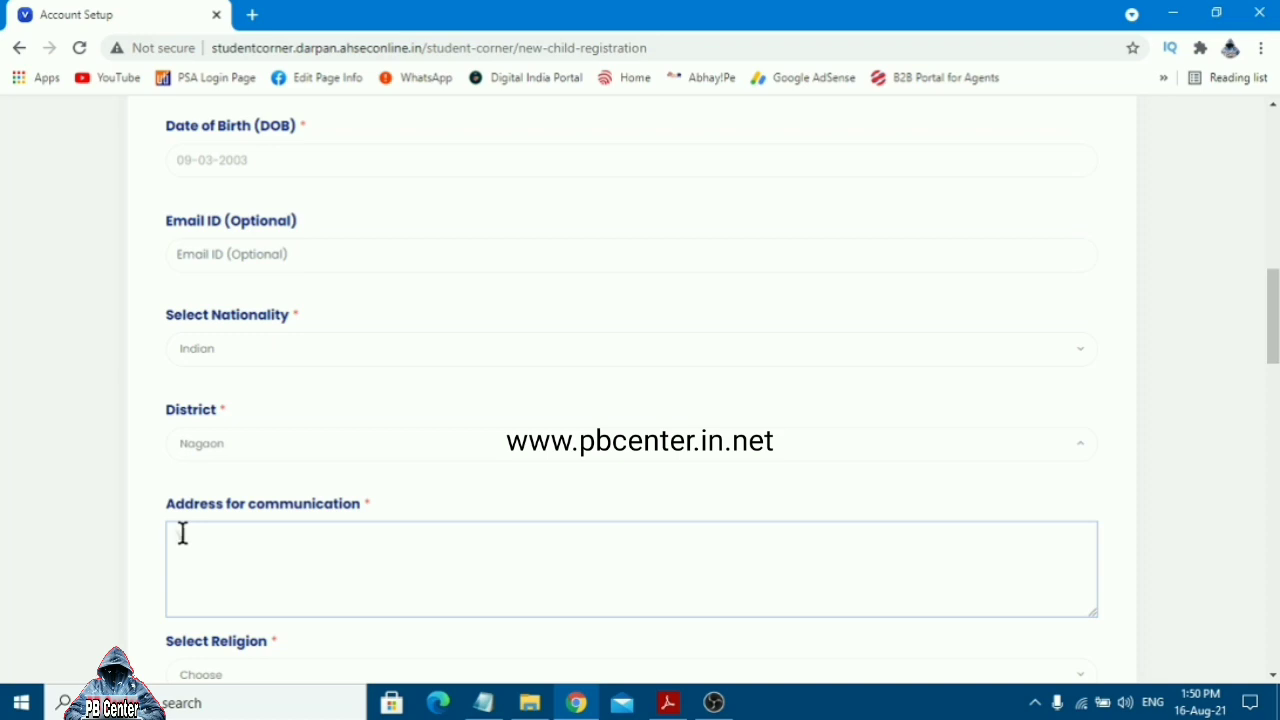
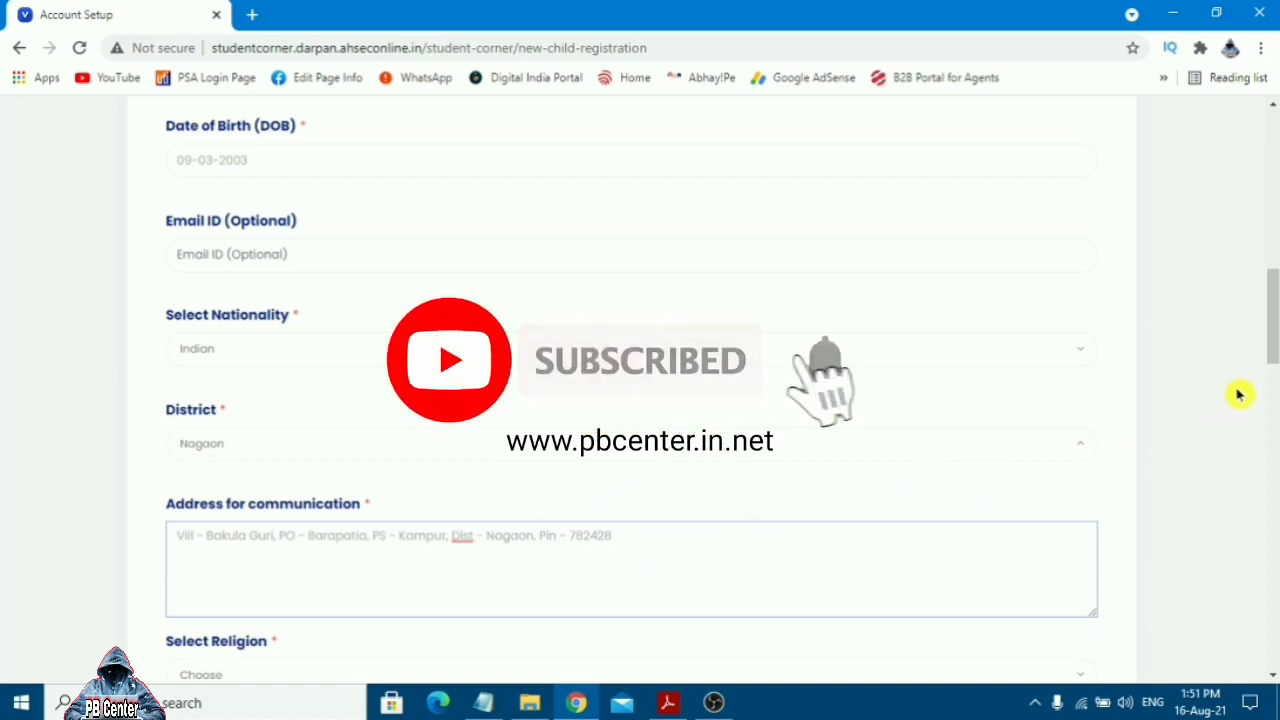
{"action": "left_click", "coordinate": [1240, 394]}
{"action": "left_click_drag", "start_coordinate": [1272, 335], "coordinate": [1272, 377]}
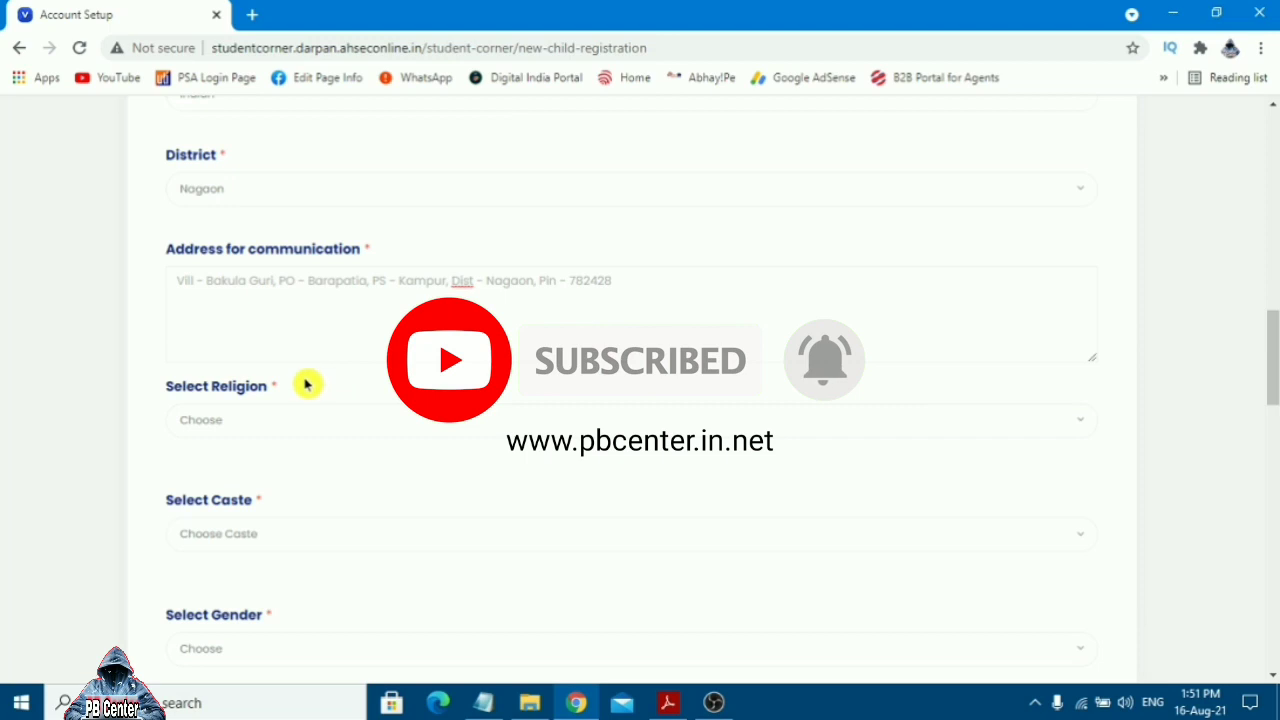
Set religion to HINDUISM and caste to OBC
{"action": "left_click_drag", "start_coordinate": [285, 386], "coordinate": [163, 394]}
{"action": "left_click", "coordinate": [251, 422]}
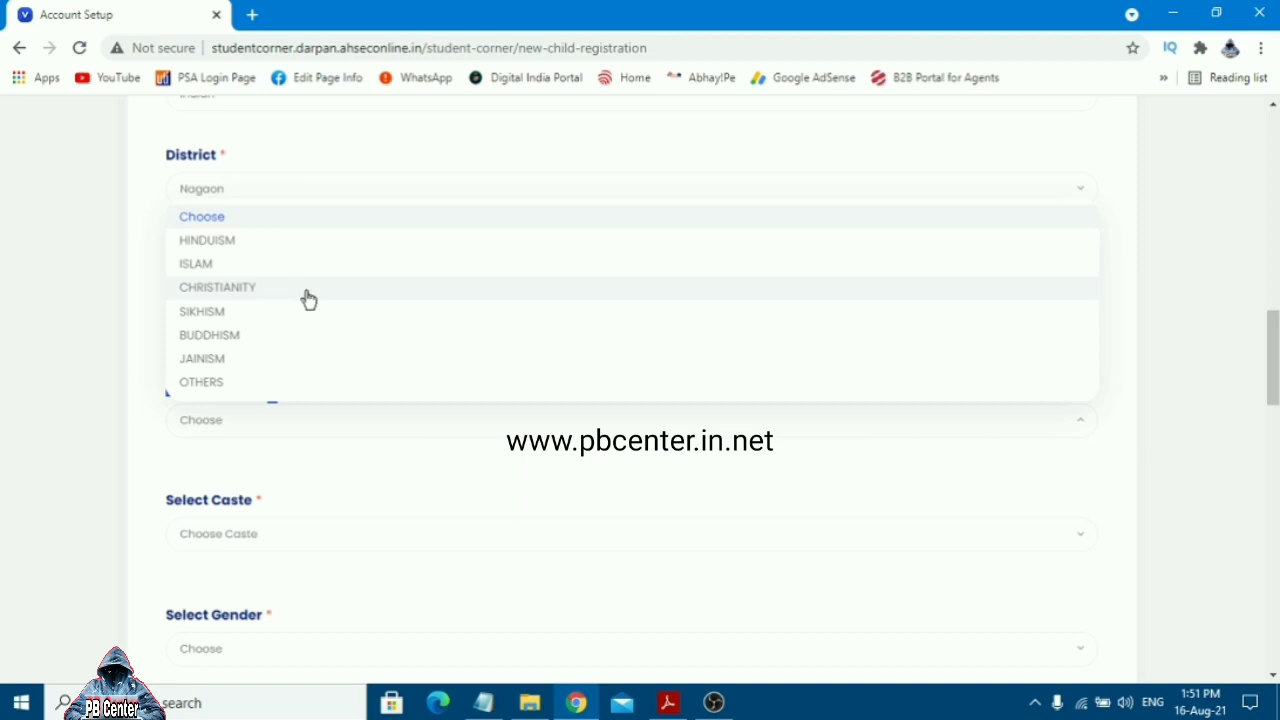
{"action": "left_click", "coordinate": [232, 242]}
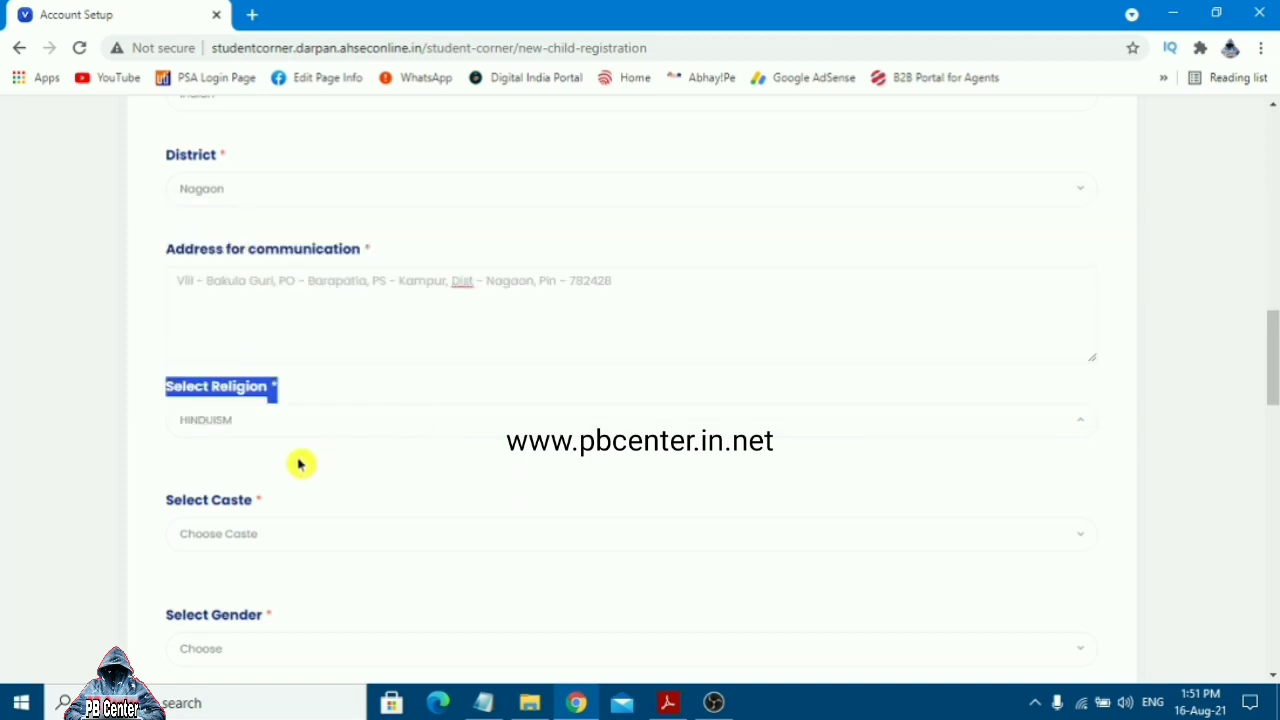
{"action": "left_click", "coordinate": [265, 470]}
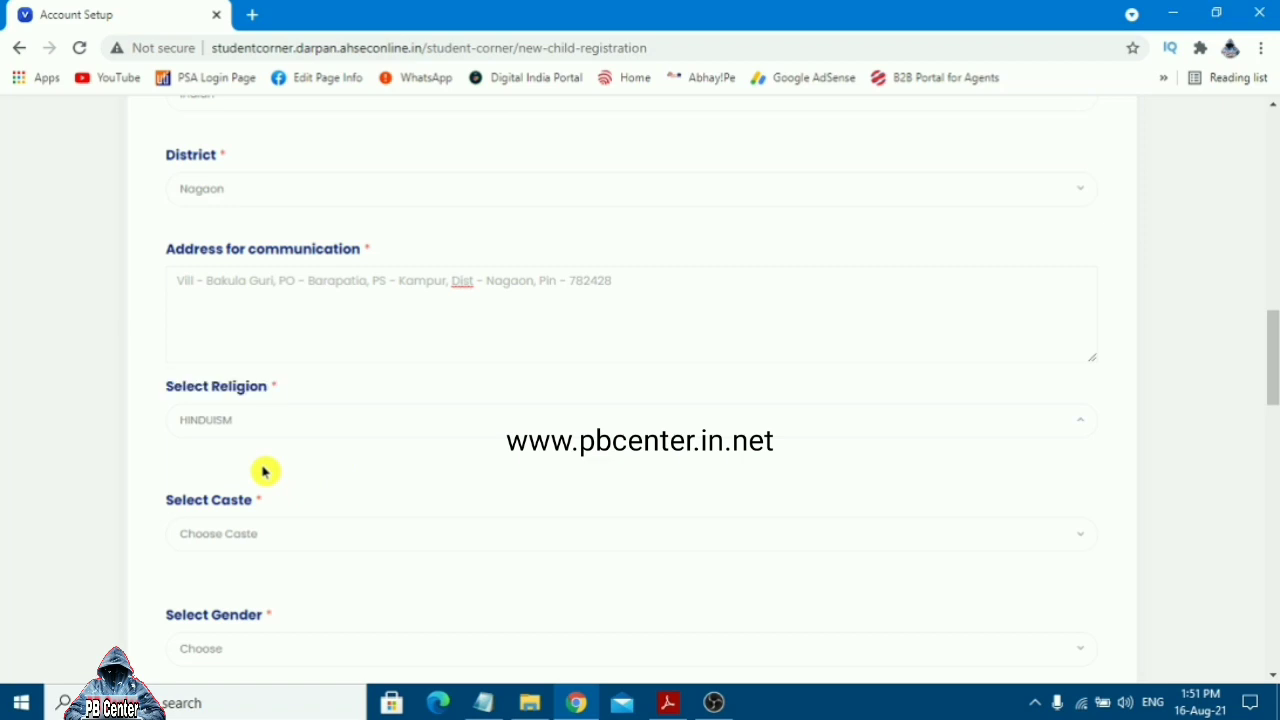
{"action": "left_click", "coordinate": [283, 537]}
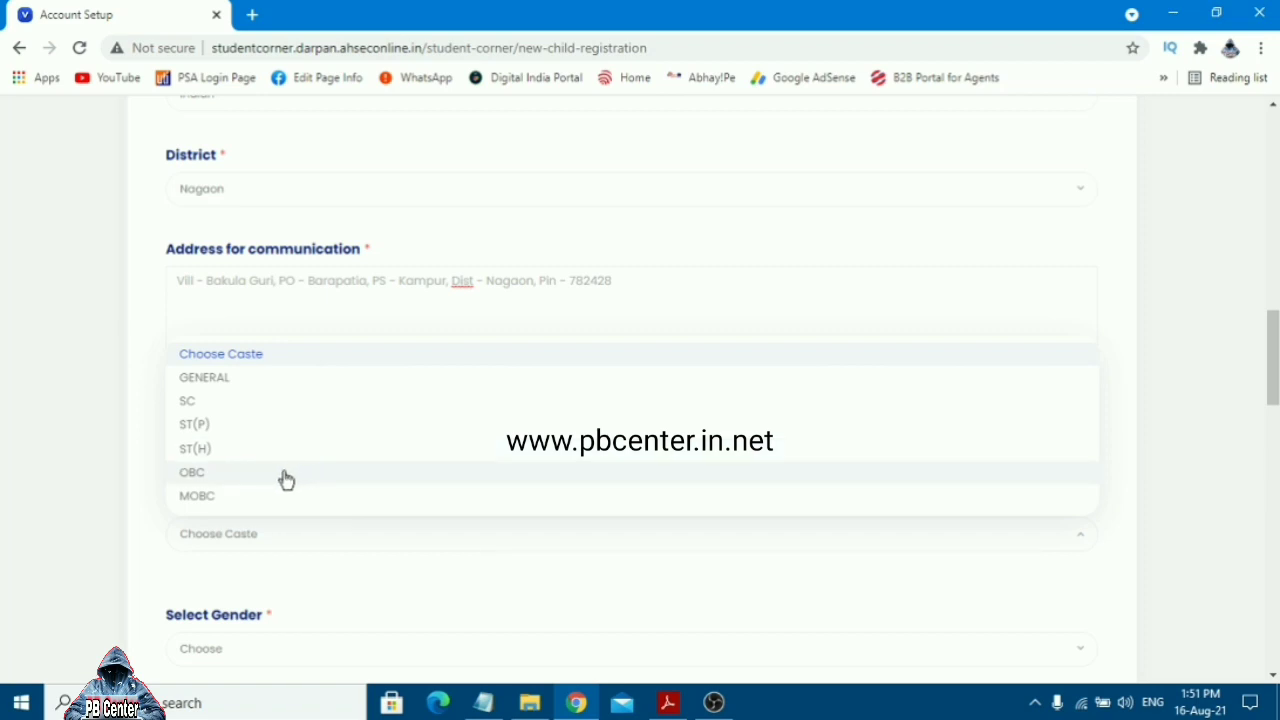
{"action": "left_click", "coordinate": [244, 476]}
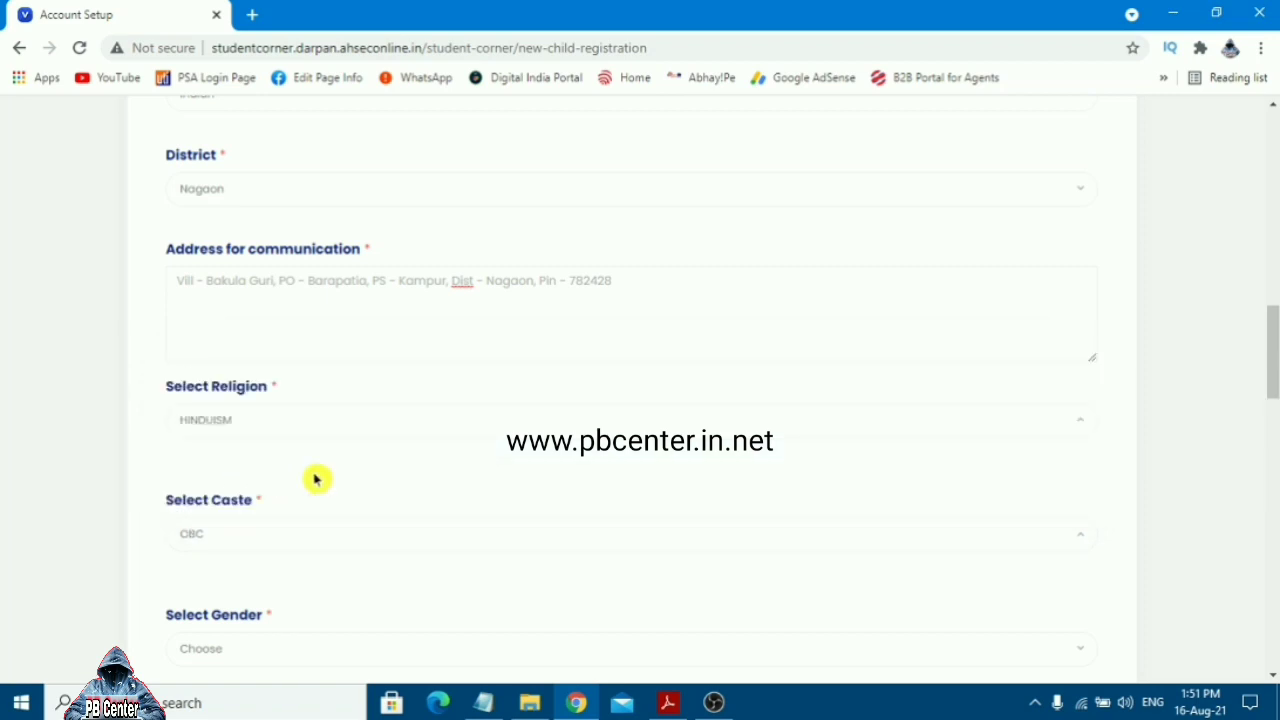
Set gender to Female and answer No for Physically Challenged and Tea-Tribe Community
{"action": "left_click_drag", "start_coordinate": [1272, 386], "coordinate": [1273, 435]}
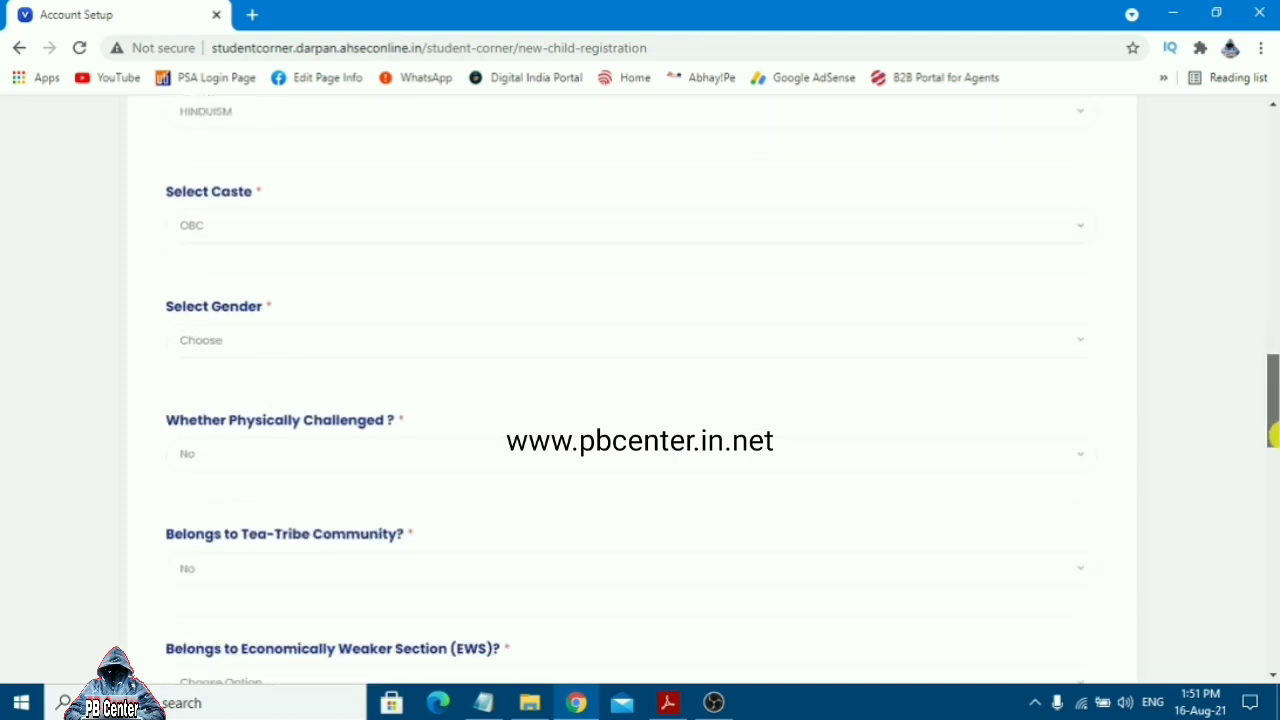
{"action": "left_click", "coordinate": [314, 337]}
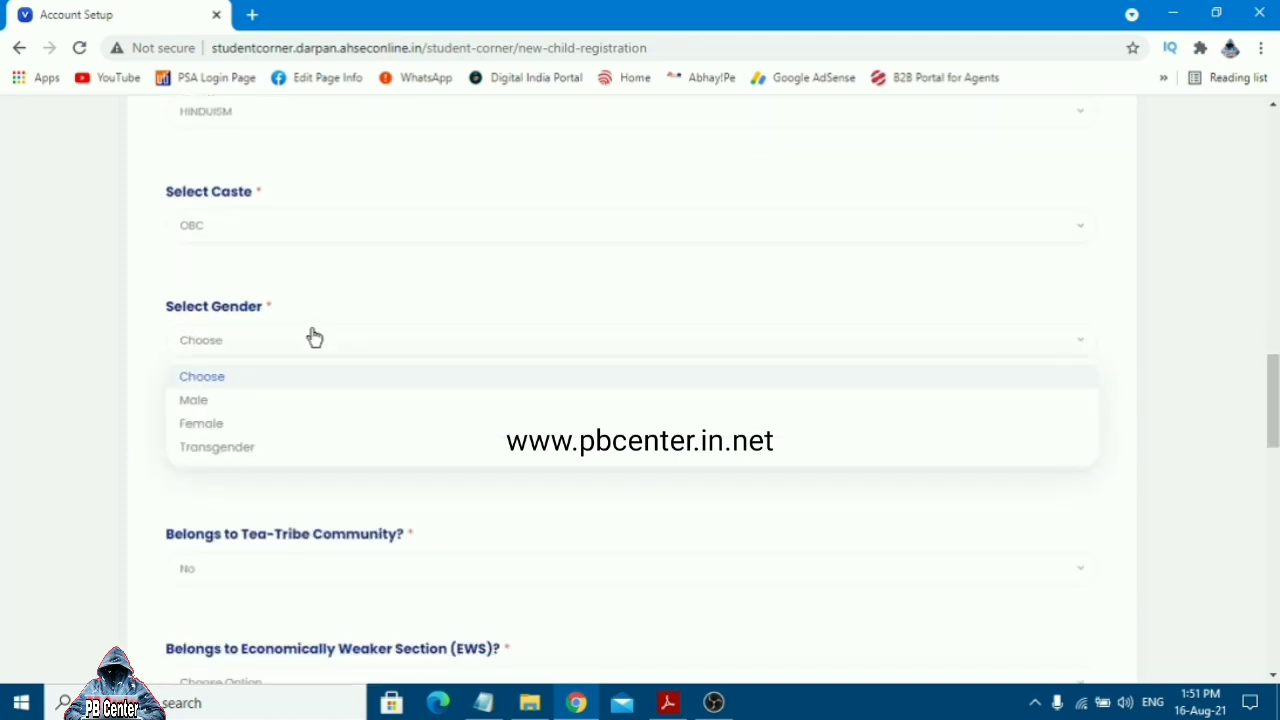
{"action": "left_click", "coordinate": [212, 437]}
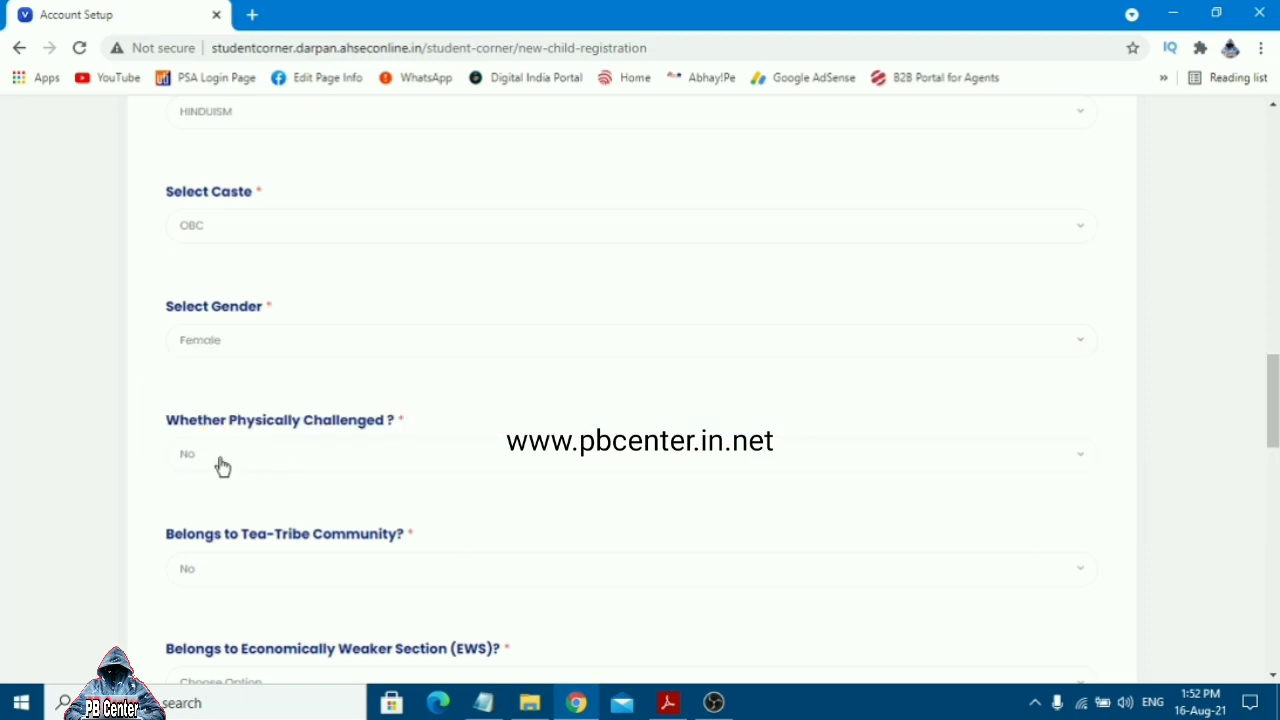
{"action": "left_click", "coordinate": [356, 459]}
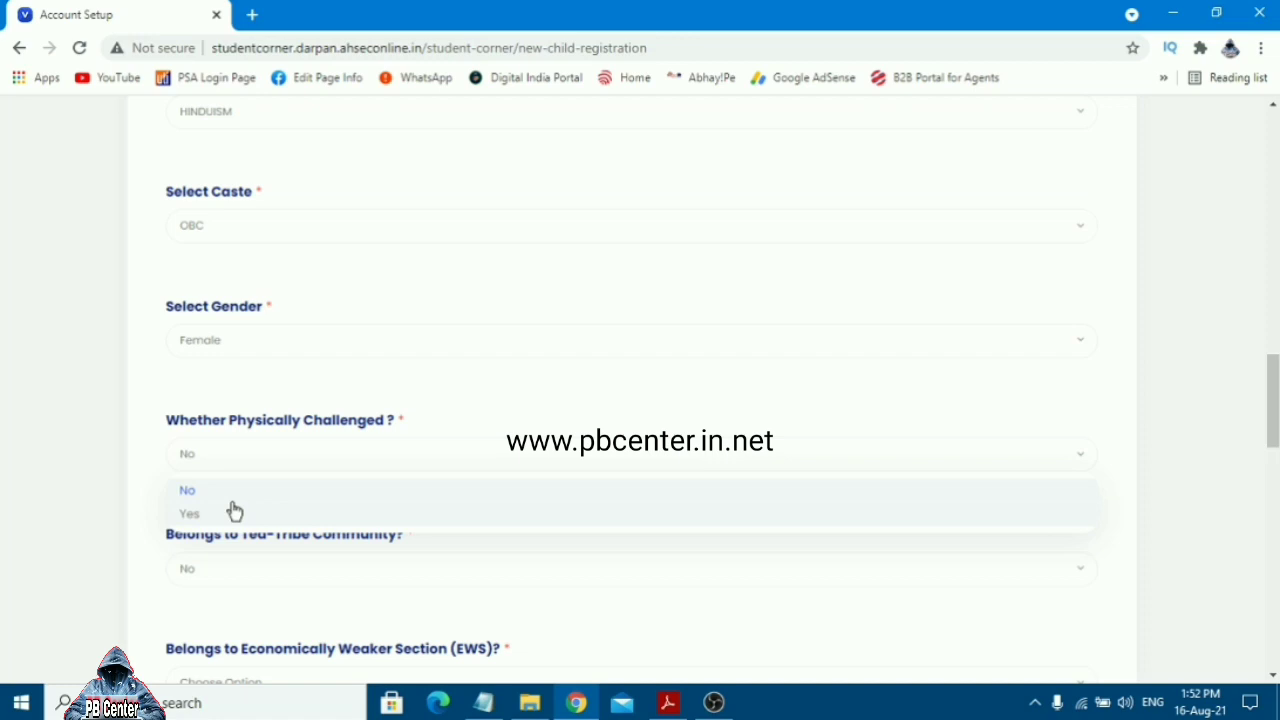
{"action": "left_click", "coordinate": [546, 369]}
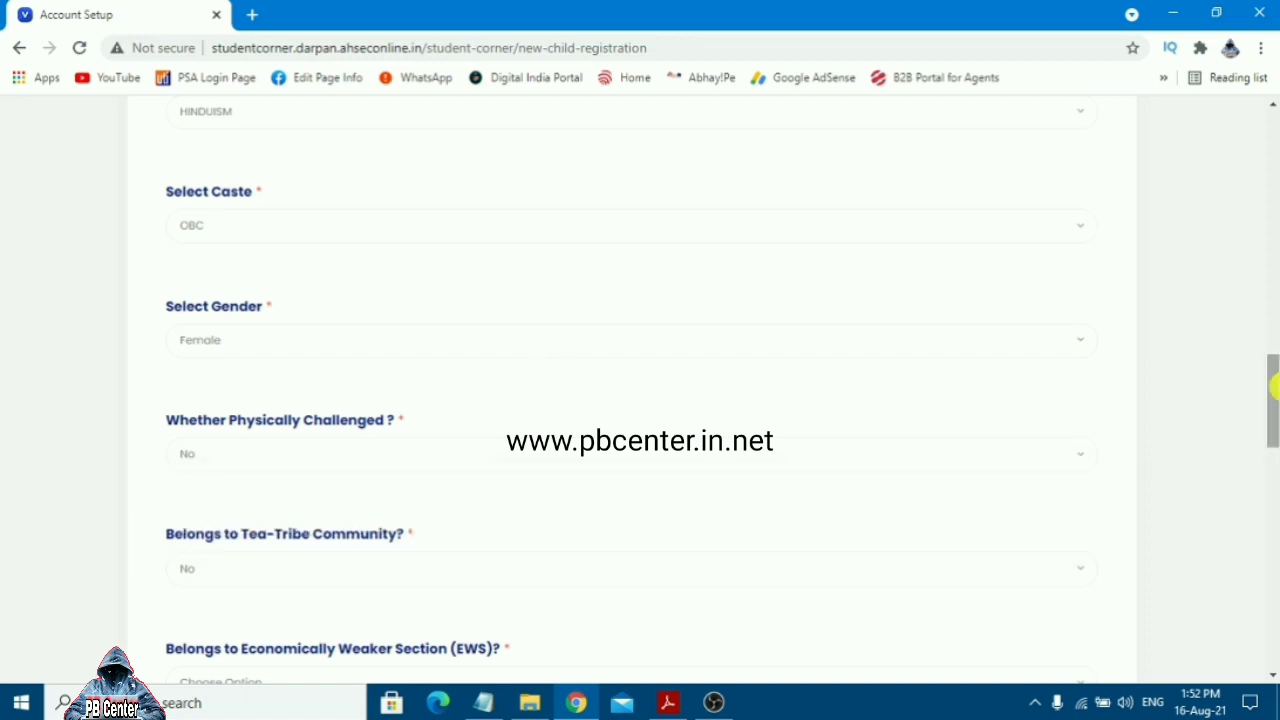
{"action": "left_click_drag", "start_coordinate": [1273, 388], "coordinate": [1273, 420]}
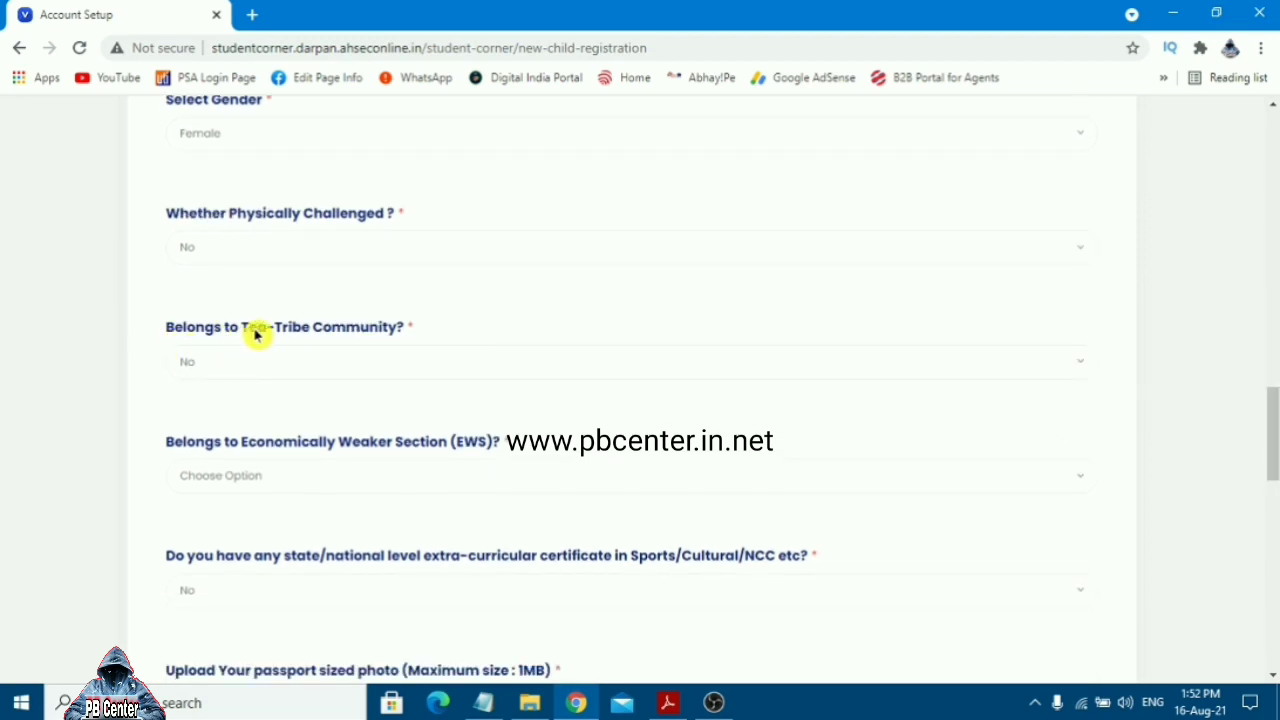
{"action": "left_click", "coordinate": [381, 358]}
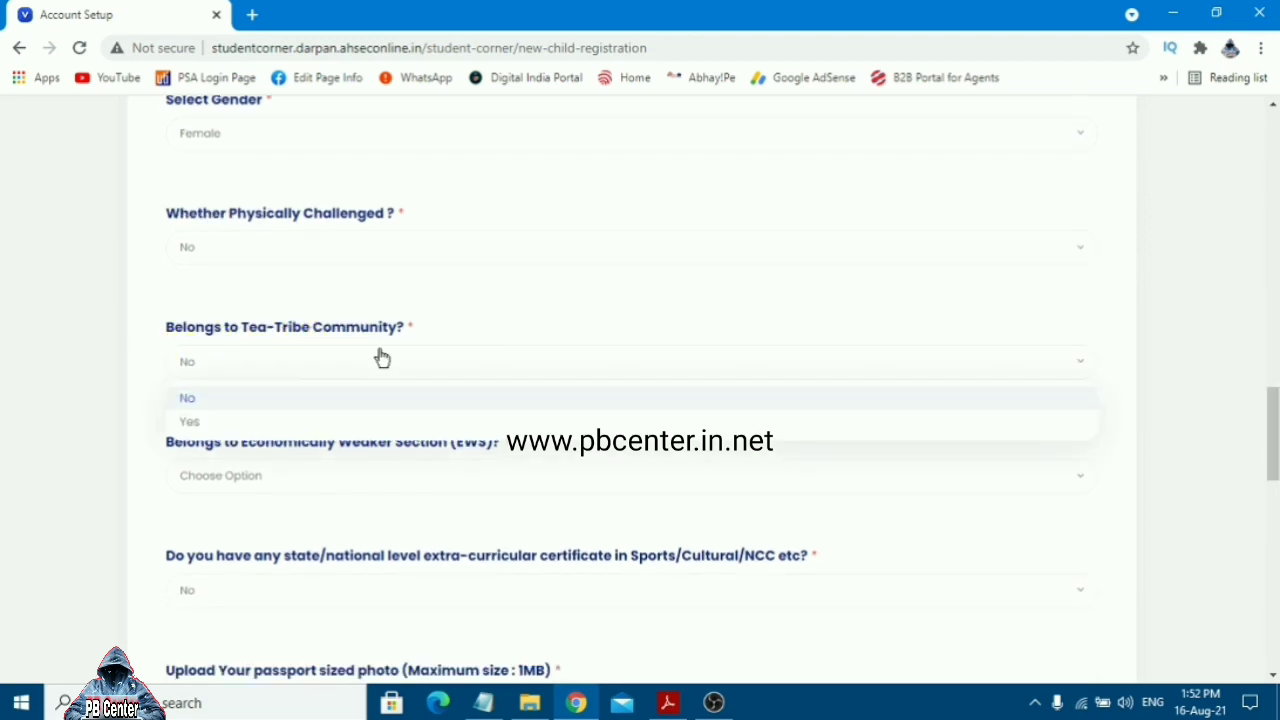
{"action": "left_click", "coordinate": [491, 325]}
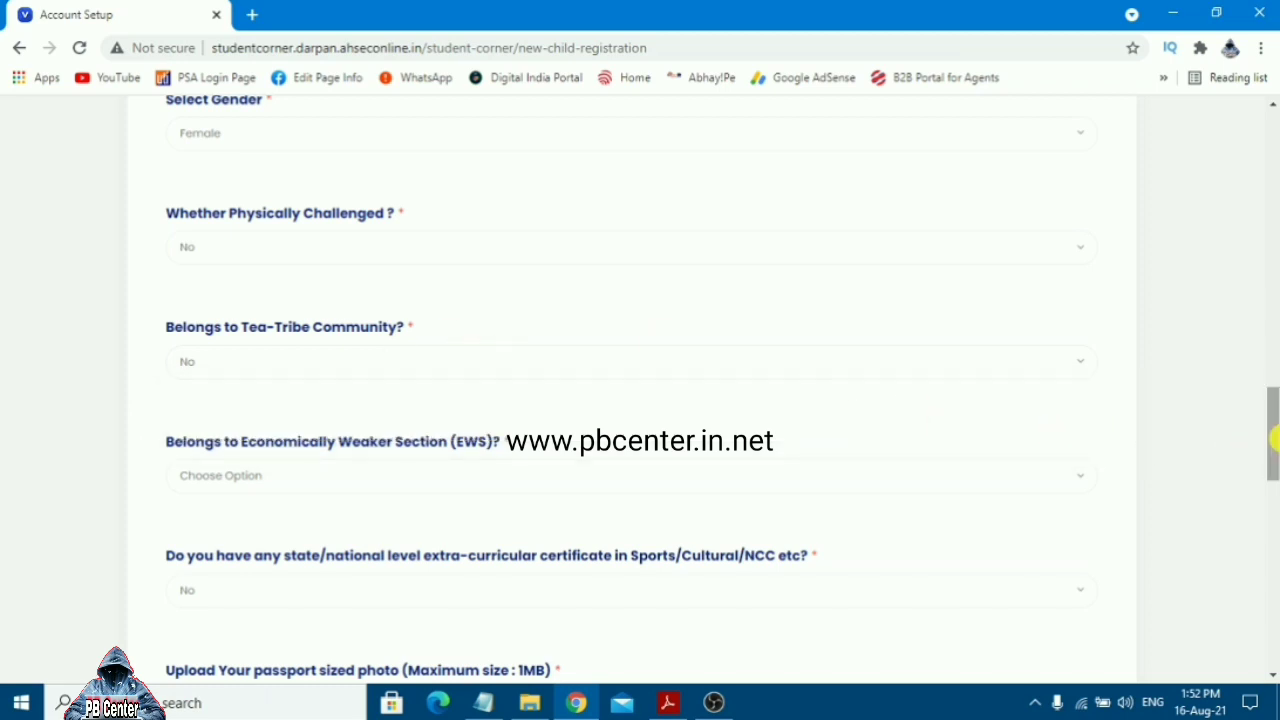
{"action": "left_click_drag", "start_coordinate": [1273, 437], "coordinate": [1273, 463]}
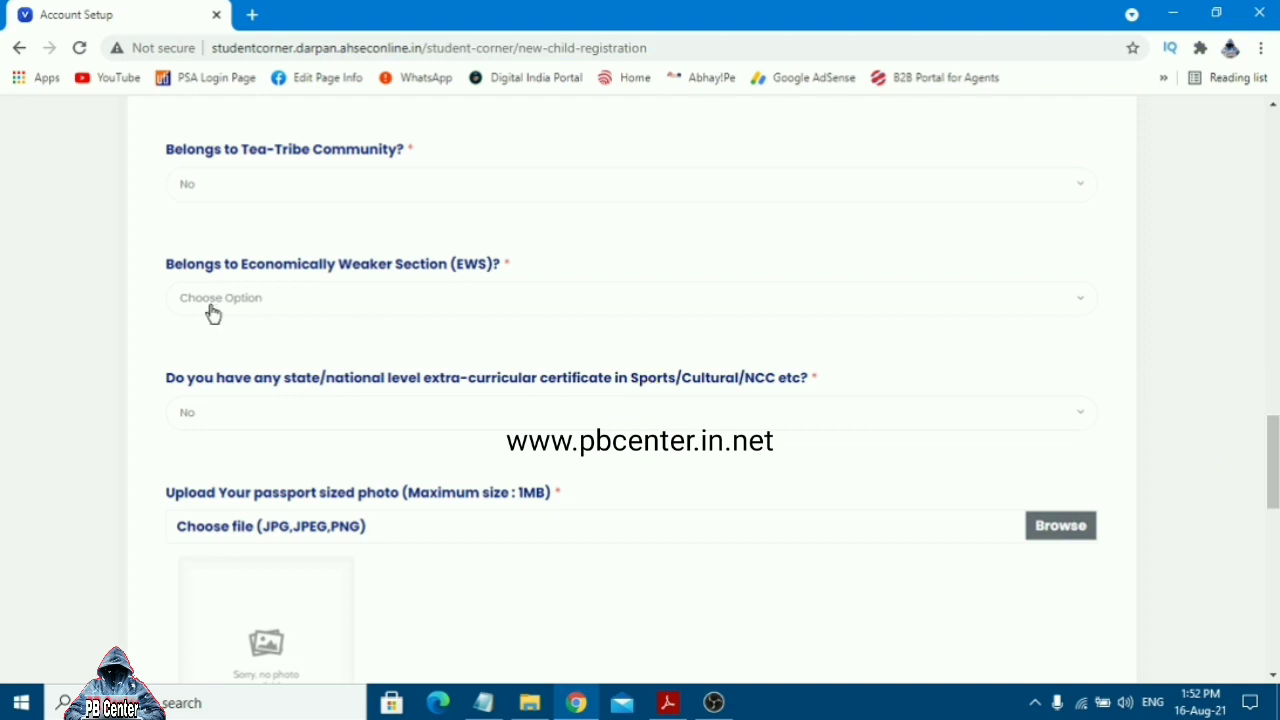
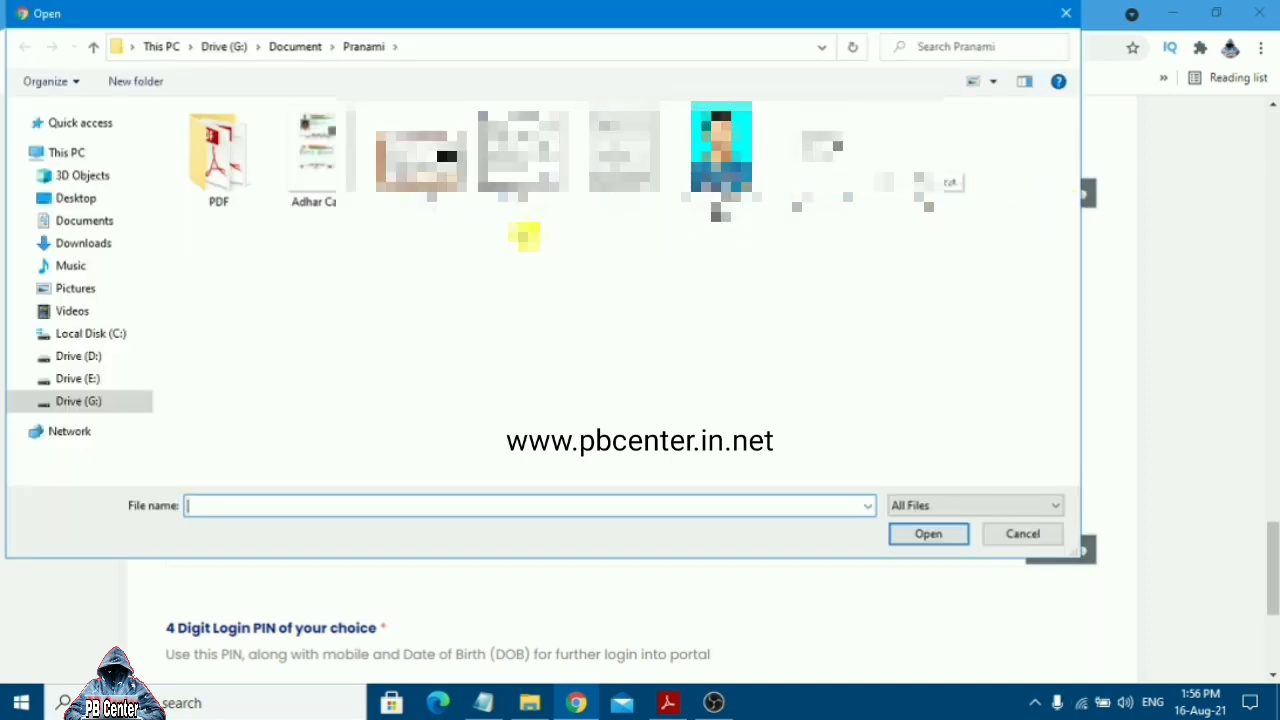
Attach Markshit.jpg as the class 10th marksheet, then scroll down to the PIN field
{"action": "left_click", "coordinate": [618, 186]}
{"action": "double_click", "coordinate": [618, 186]}
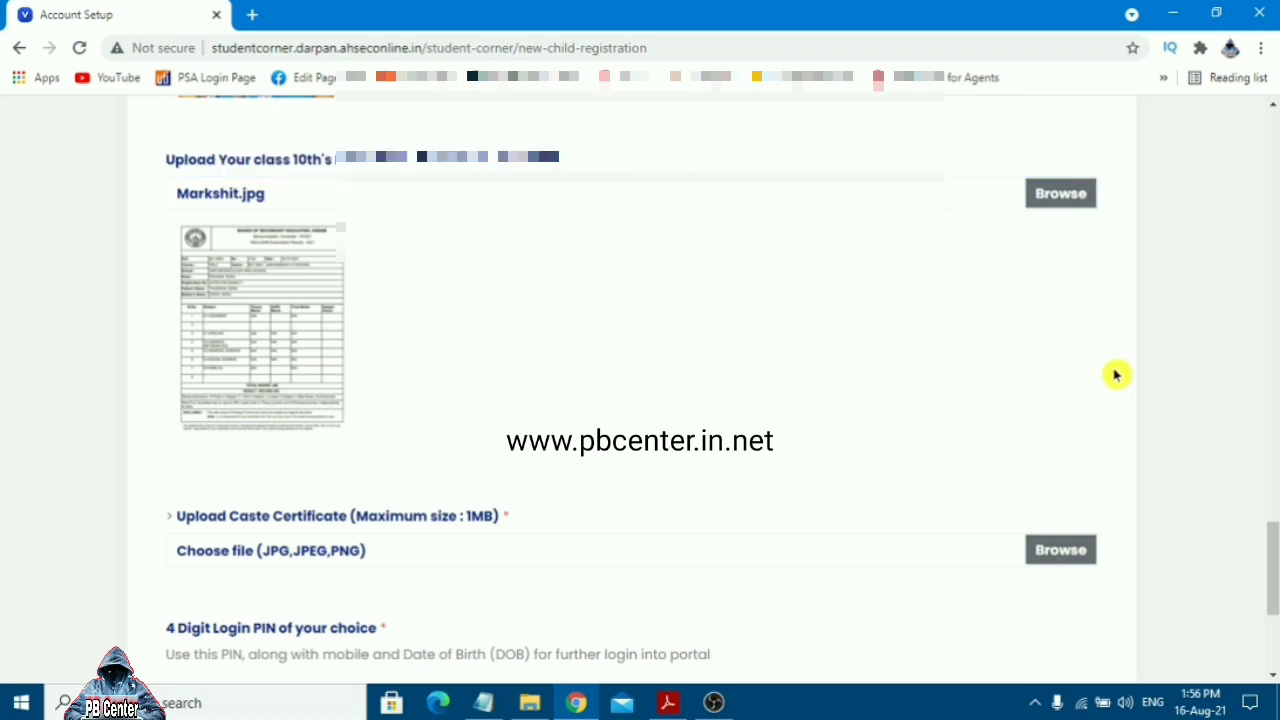
{"action": "left_click_drag", "start_coordinate": [1271, 549], "coordinate": [1274, 593]}
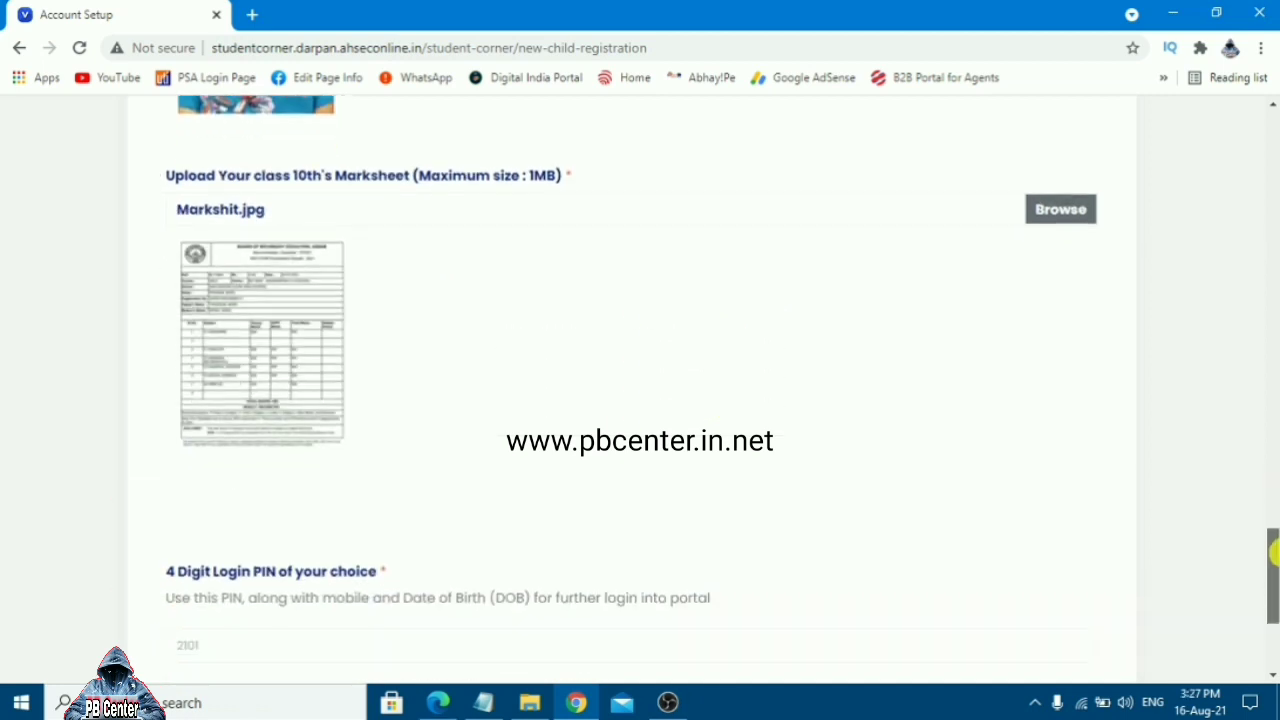
Register the student and accept the warning that details cannot be edited afterwards
{"action": "left_click_drag", "start_coordinate": [1274, 553], "coordinate": [1274, 600]}
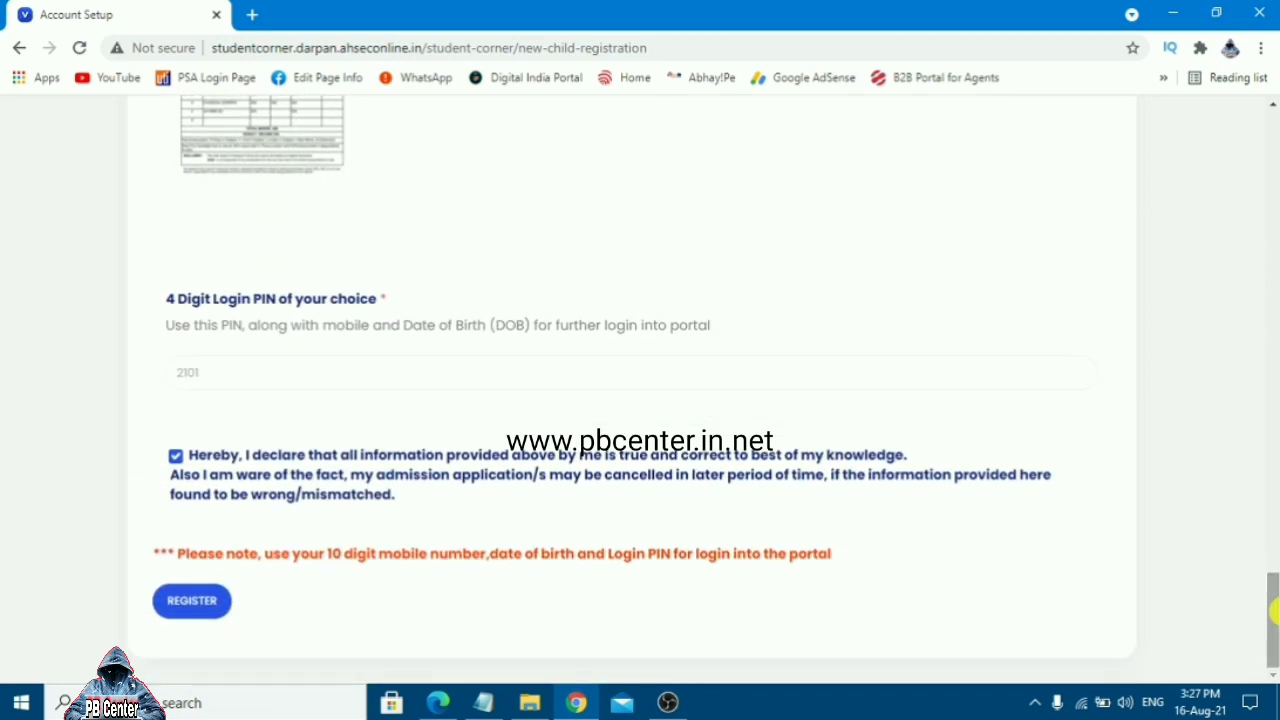
{"action": "left_click", "coordinate": [197, 612]}
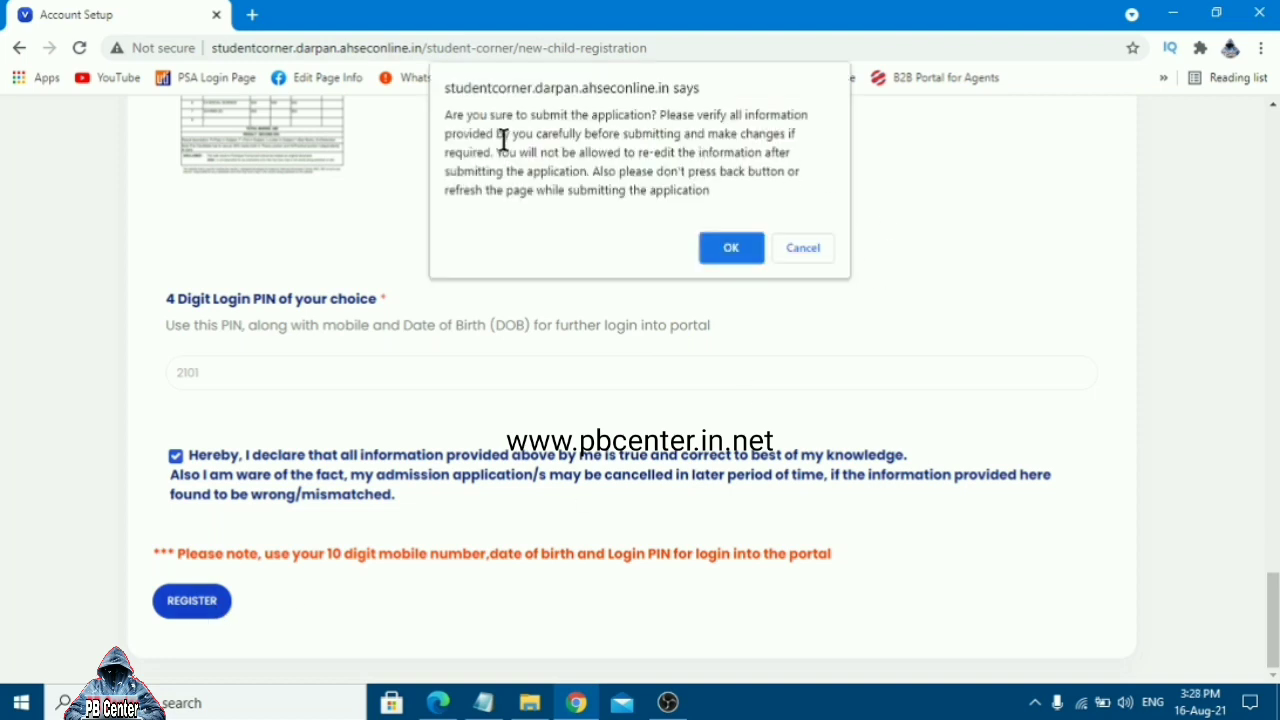
{"action": "left_click_drag", "start_coordinate": [446, 116], "coordinate": [740, 114]}
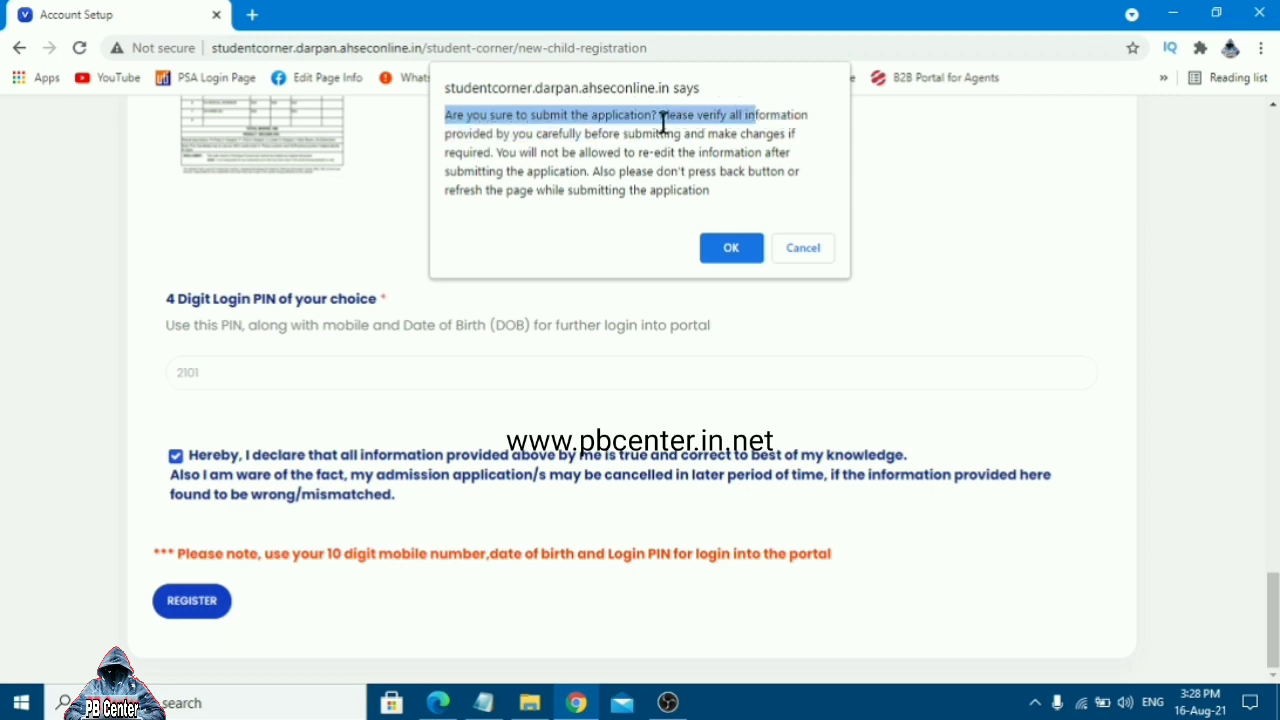
{"action": "left_click_drag", "start_coordinate": [662, 122], "coordinate": [744, 192]}
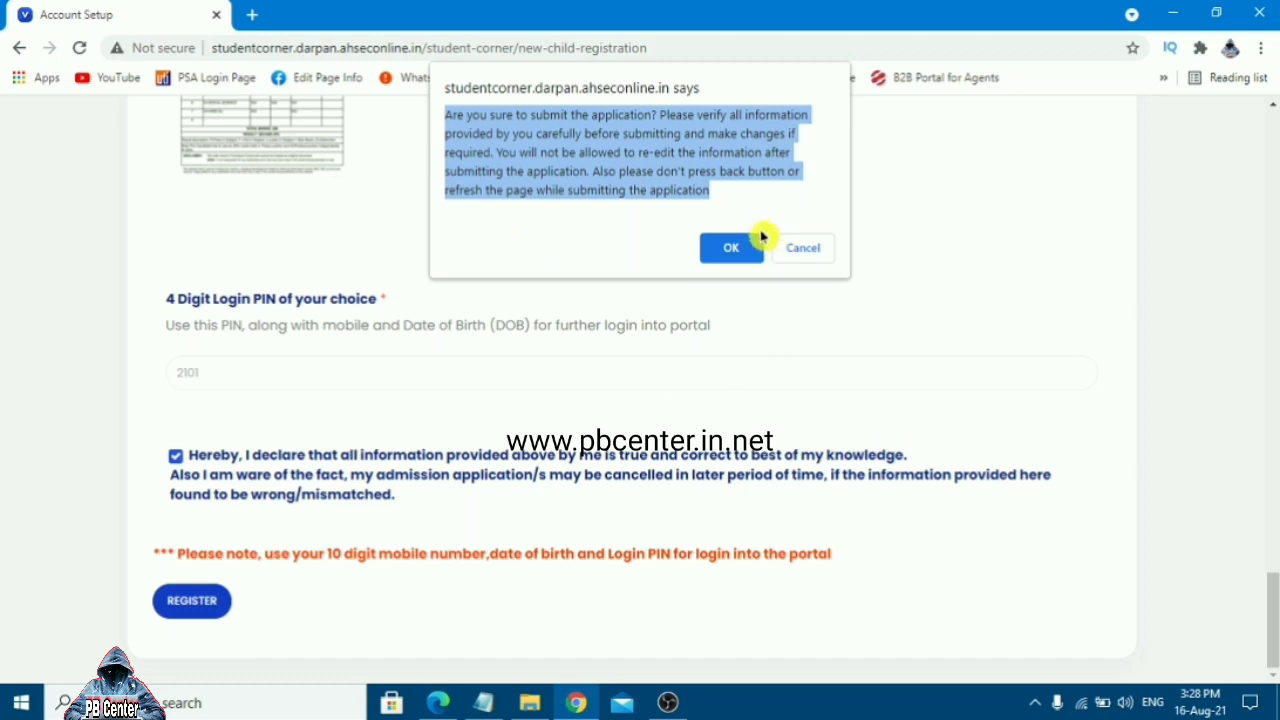
{"action": "left_click", "coordinate": [717, 262]}
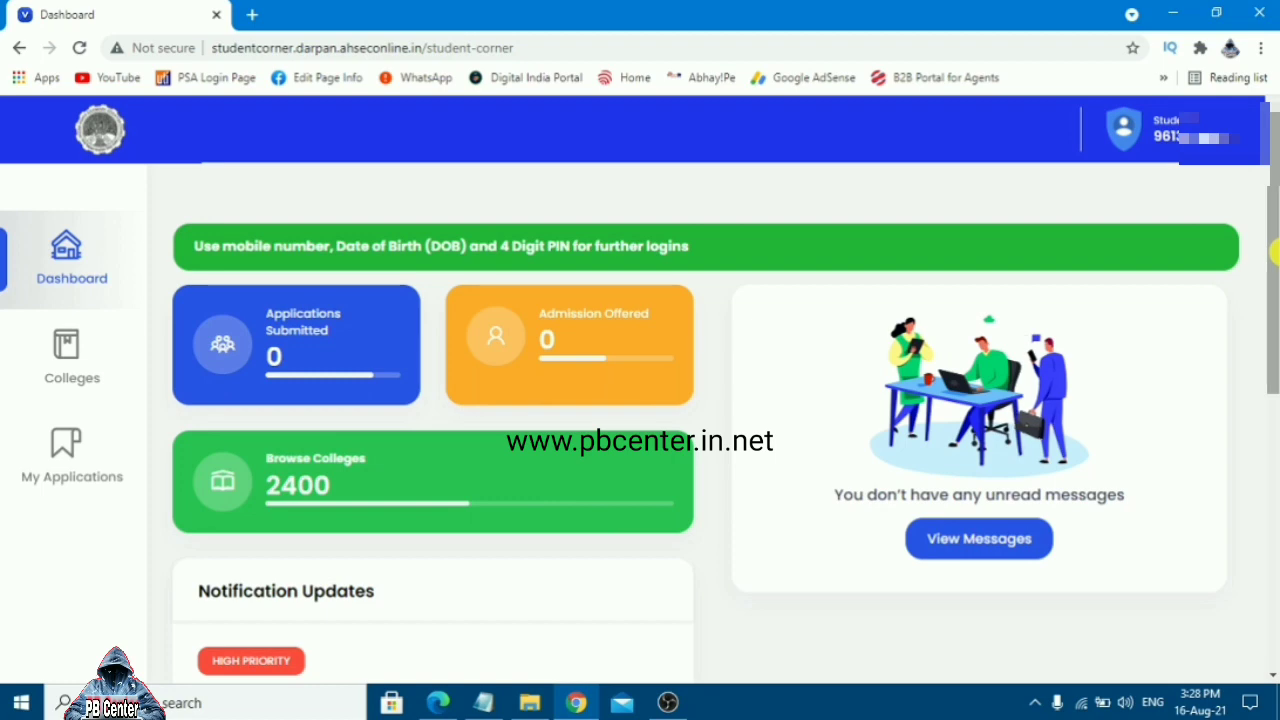
Review the Dashboard cards (0 applications, 0 admissions, 2400 colleges) and the login reminder banner
{"action": "mouse_move", "coordinate": [1275, 253]}
{"action": "left_mouse_down"}
{"action": "mouse_move", "coordinate": [1275, 570]}
{"action": "mouse_move", "coordinate": [1266, 241]}
{"action": "left_mouse_up"}
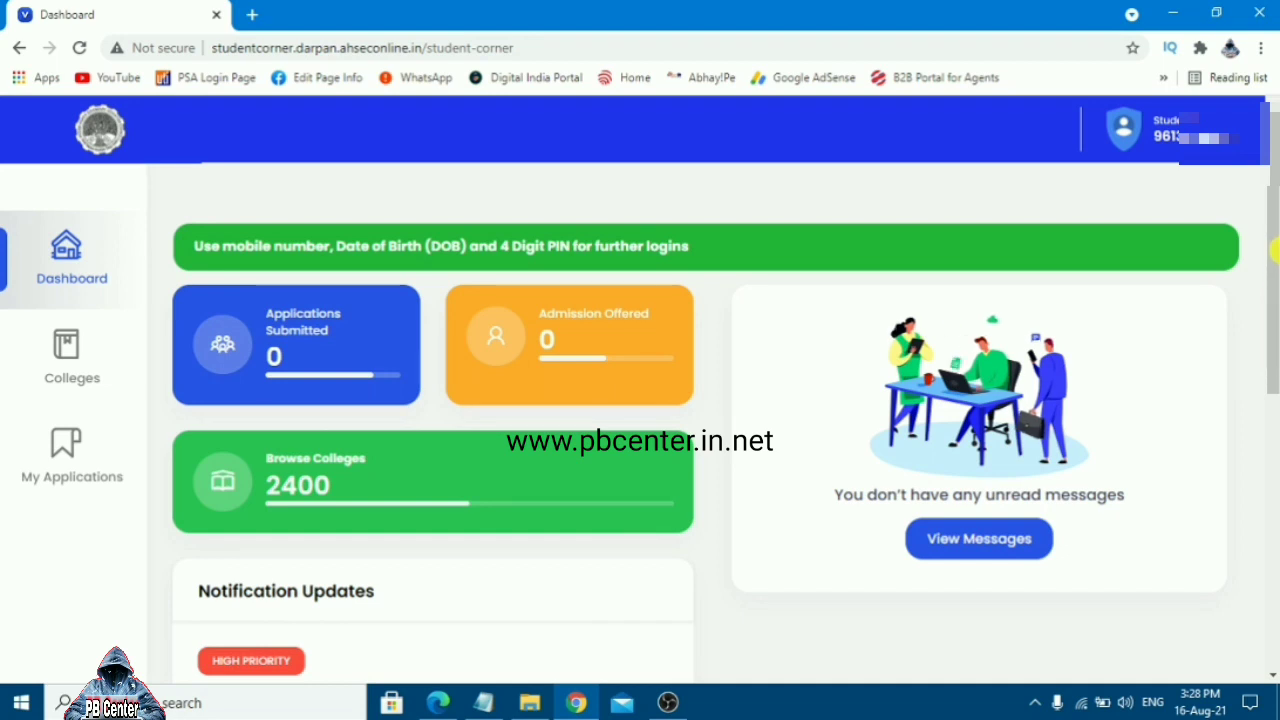
{"action": "mouse_move", "coordinate": [1274, 252]}
{"action": "left_mouse_down"}
{"action": "mouse_move", "coordinate": [1274, 279]}
{"action": "mouse_move", "coordinate": [1274, 250]}
{"action": "left_mouse_up"}
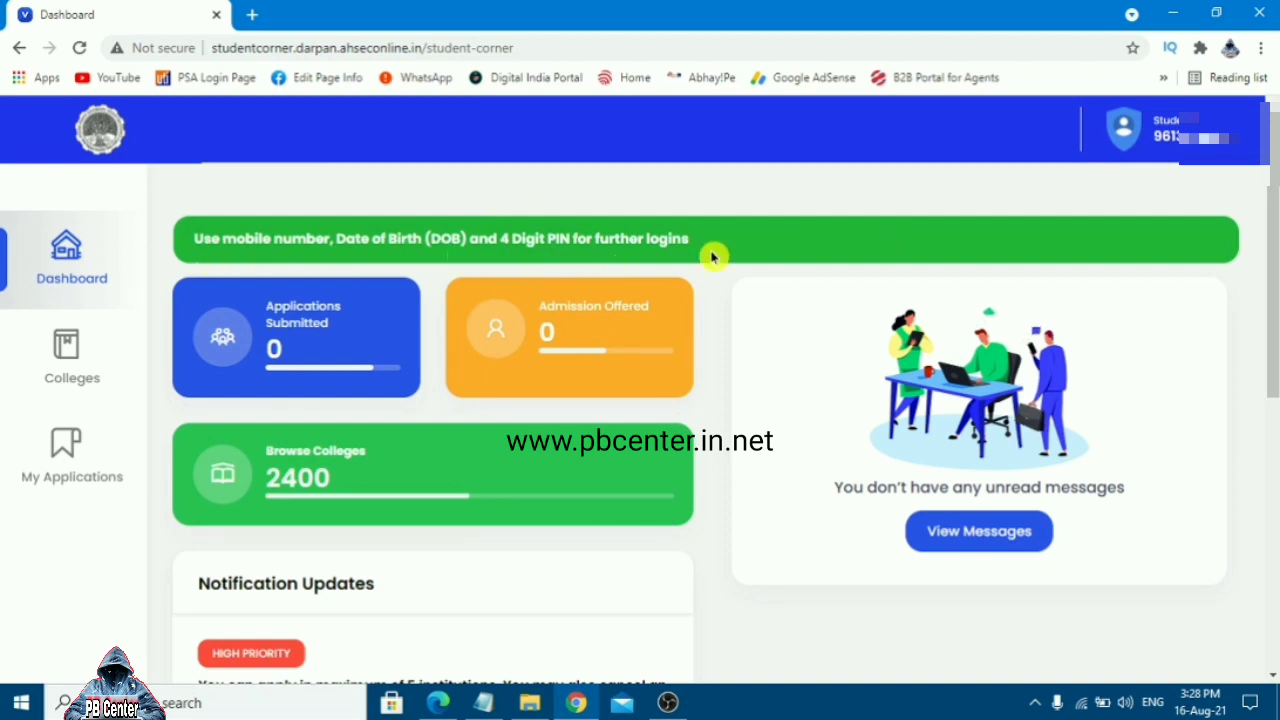
{"action": "left_click_drag", "start_coordinate": [191, 249], "coordinate": [709, 274]}
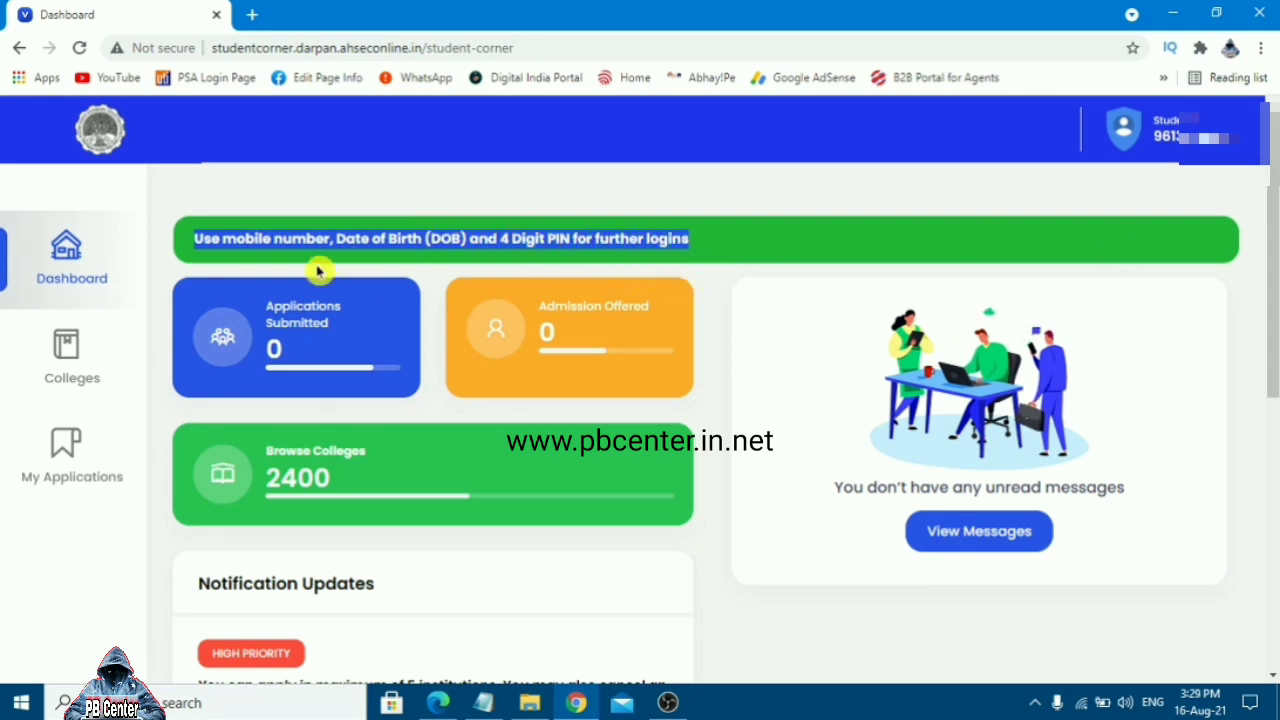
{"action": "left_click", "coordinate": [900, 265]}
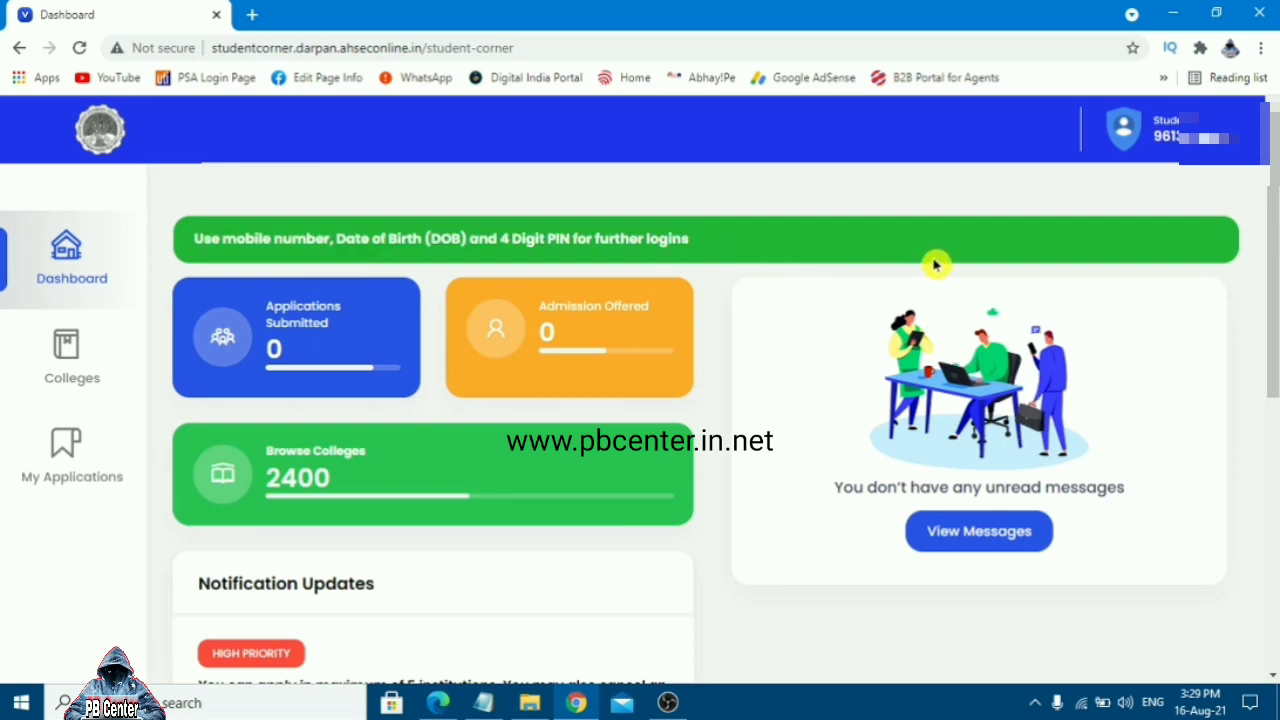
{"action": "left_click_drag", "start_coordinate": [1275, 240], "coordinate": [1275, 270]}
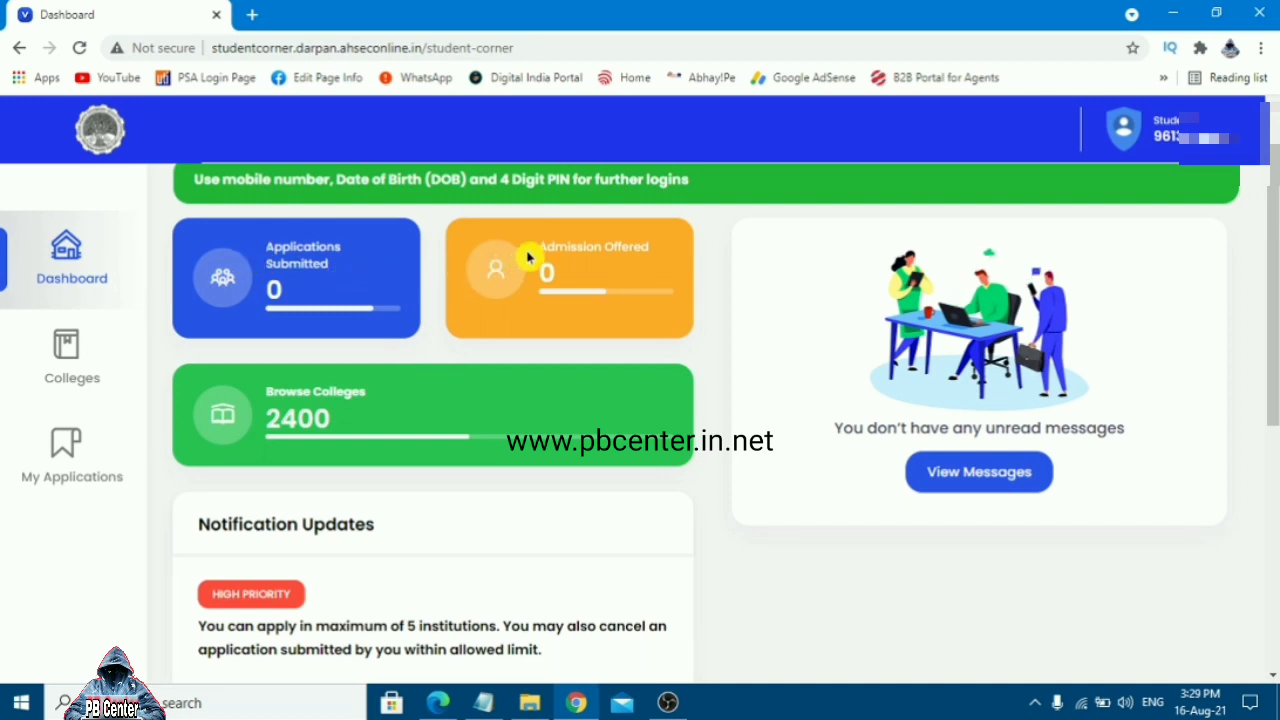
{"action": "left_click_drag", "start_coordinate": [533, 252], "coordinate": [637, 282]}
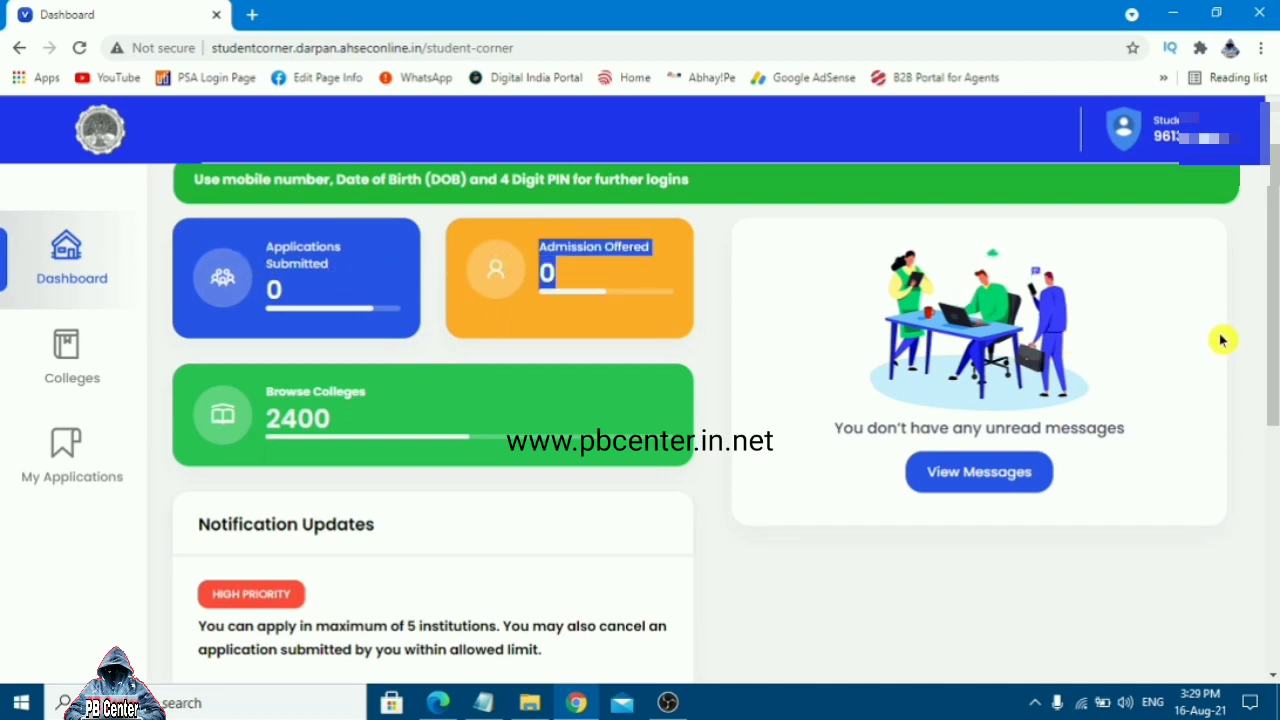
{"action": "left_click_drag", "start_coordinate": [1276, 326], "coordinate": [1276, 356]}
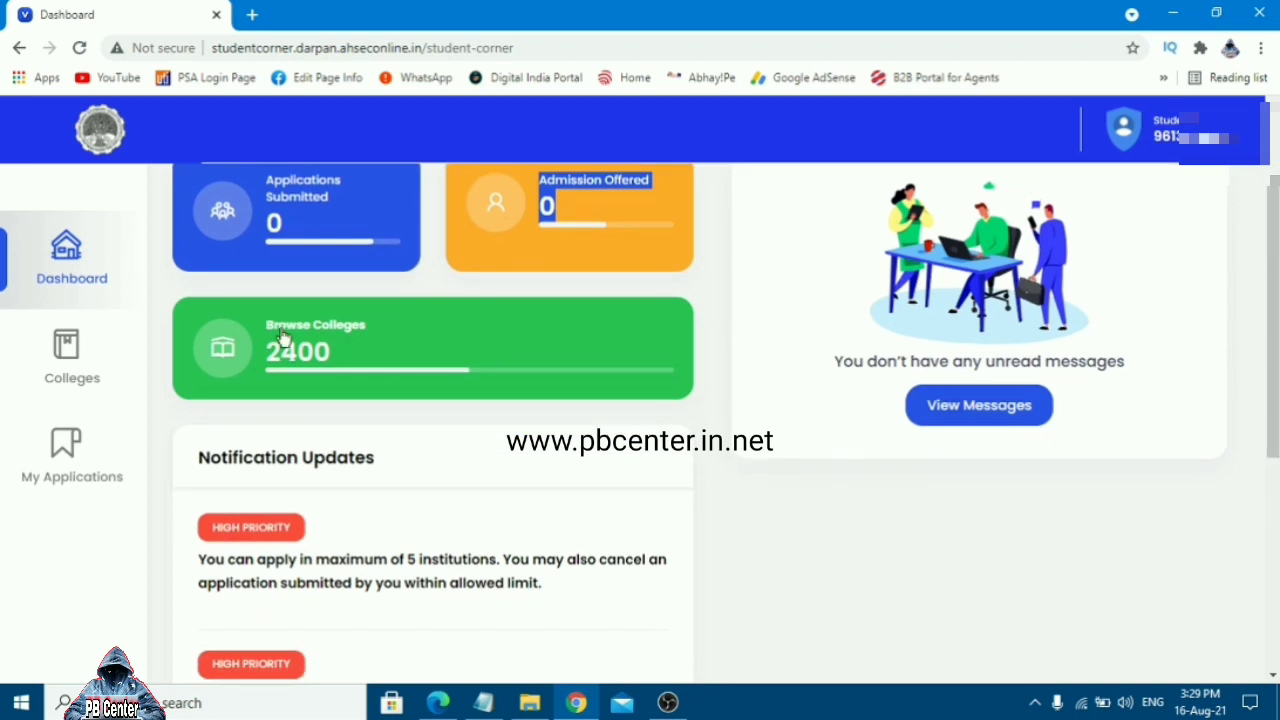
Open the Browse Colleges list and skim the listed institutions
{"action": "left_click", "coordinate": [351, 369]}
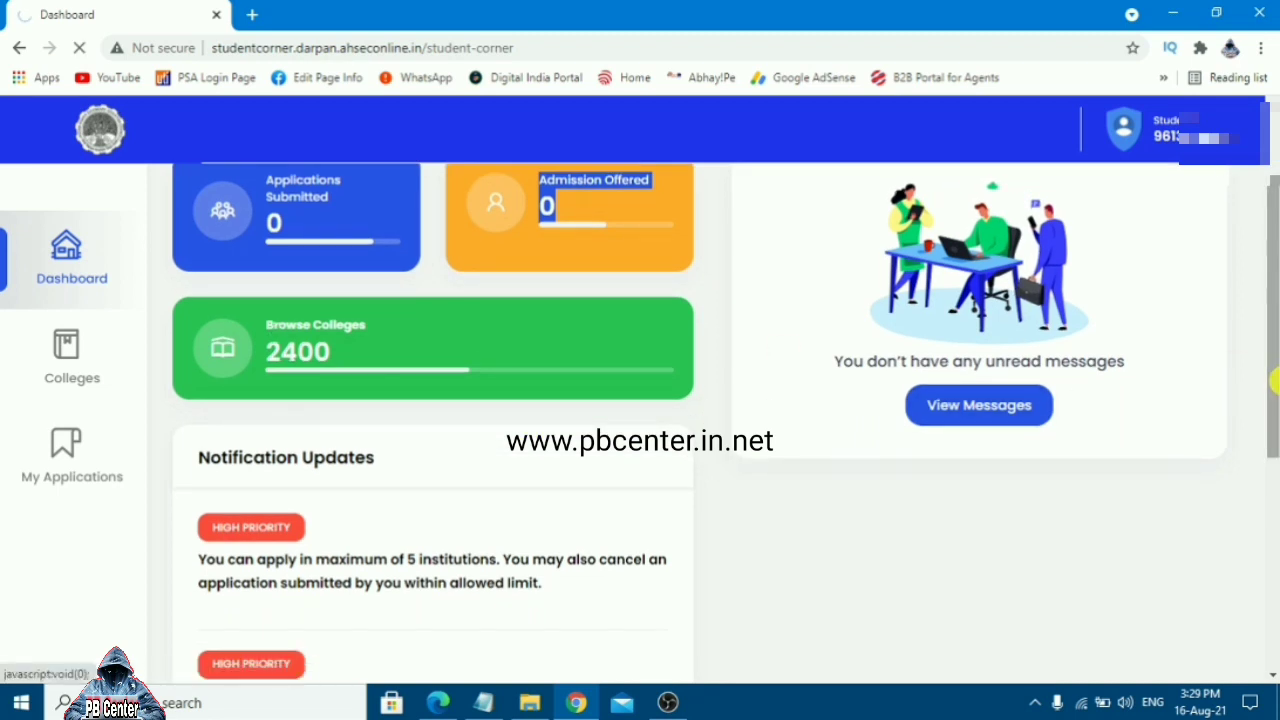
{"action": "left_click_drag", "start_coordinate": [1274, 397], "coordinate": [1274, 423]}
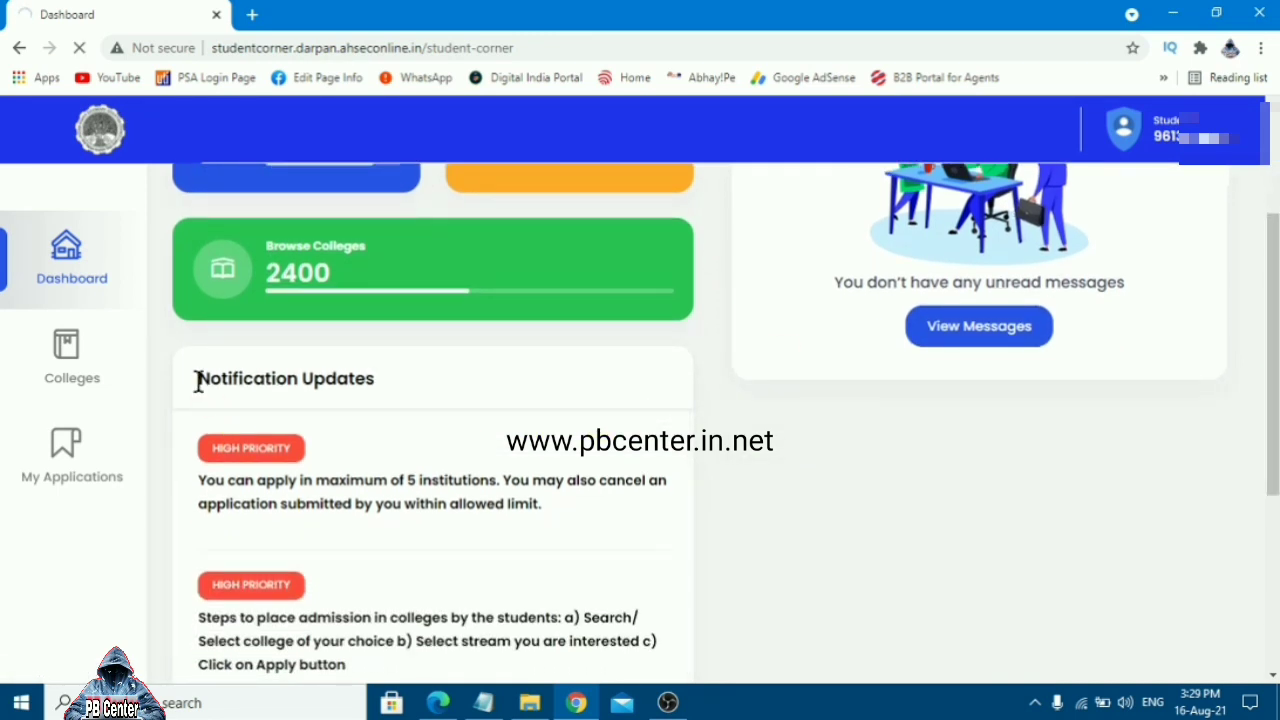
{"action": "left_click_drag", "start_coordinate": [194, 377], "coordinate": [530, 393]}
{"action": "left_click_drag", "start_coordinate": [1274, 430], "coordinate": [1274, 473]}
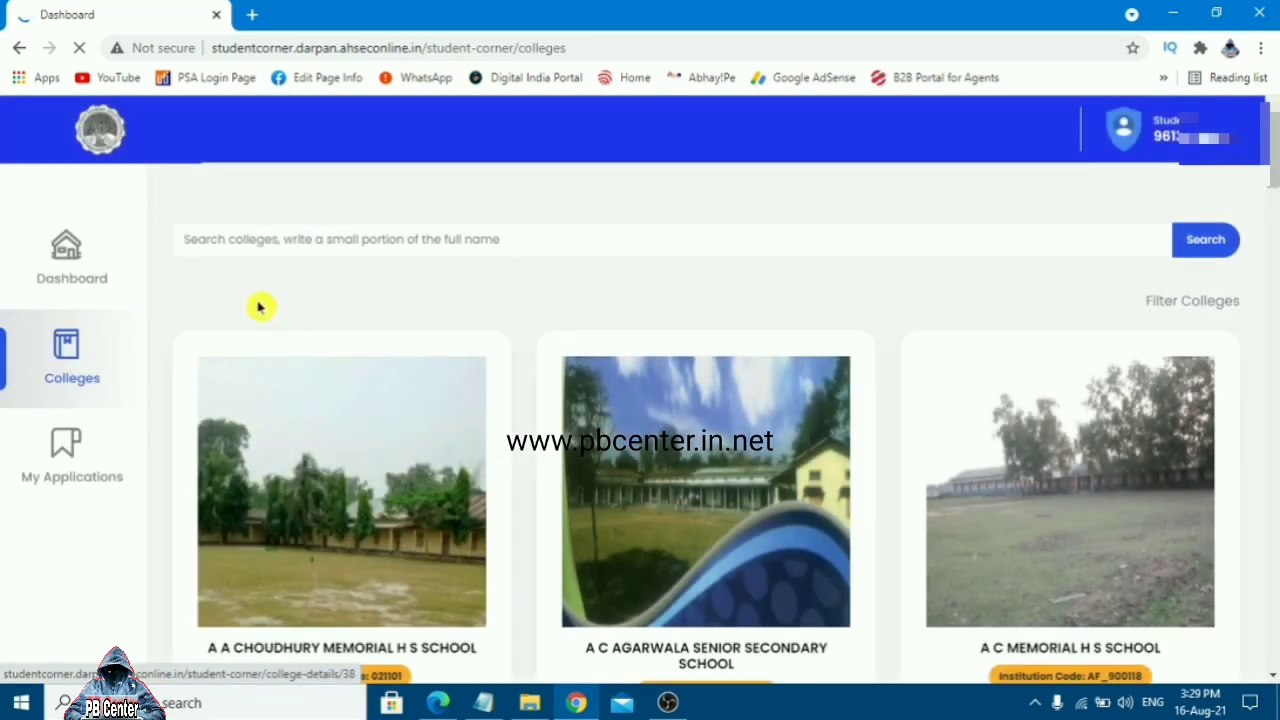
Back on the Dashboard, read the five-institution limit and admission steps notifications
{"action": "left_click", "coordinate": [22, 48]}
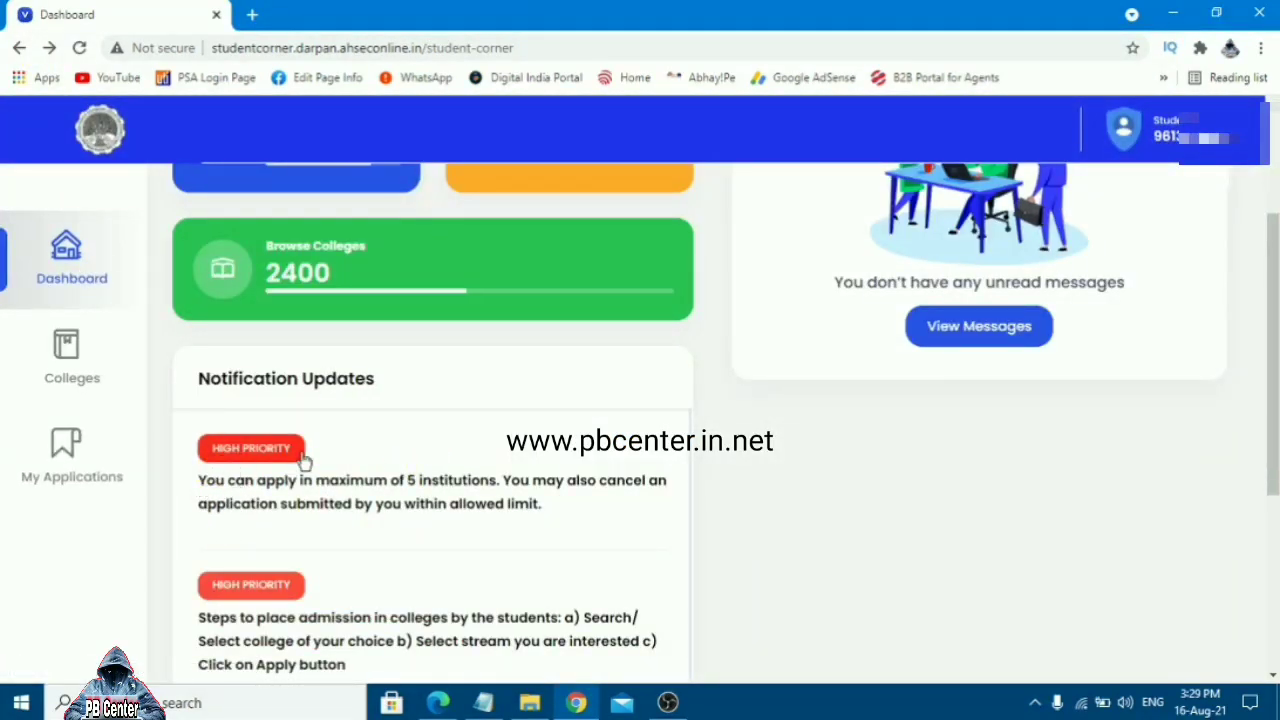
{"action": "left_click_drag", "start_coordinate": [197, 480], "coordinate": [541, 521]}
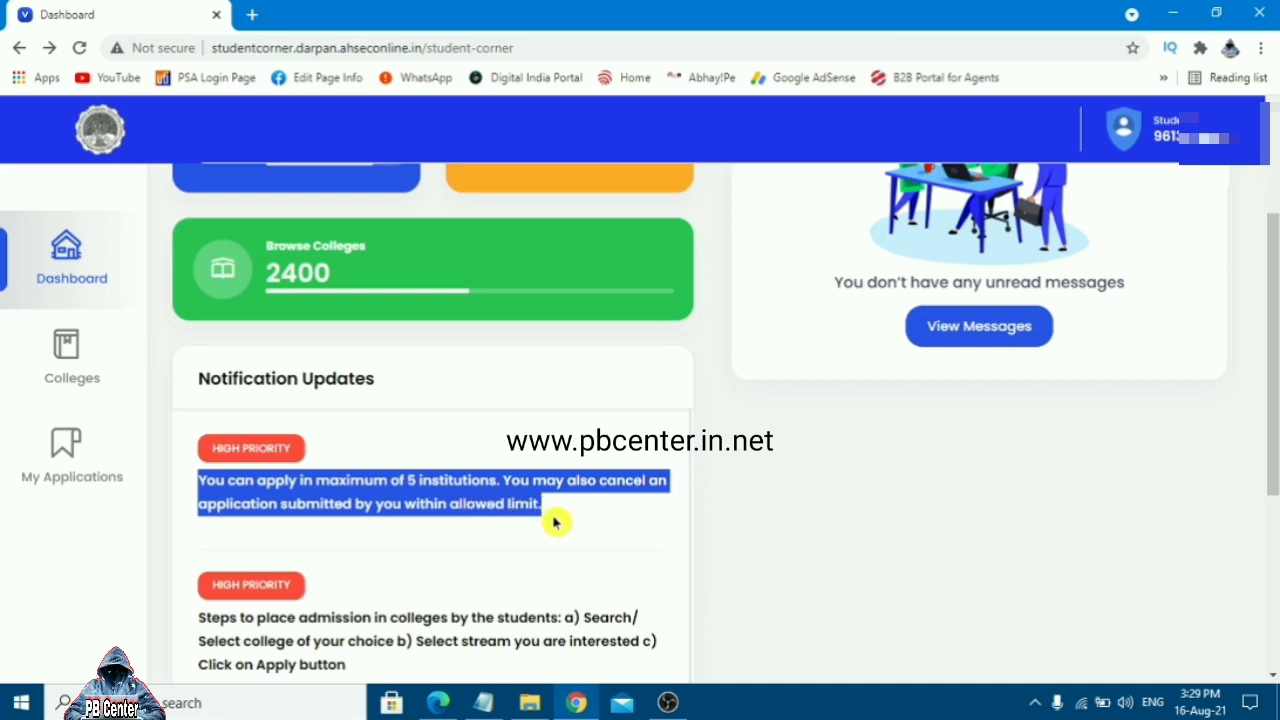
{"action": "left_click_drag", "start_coordinate": [1274, 317], "coordinate": [1275, 375]}
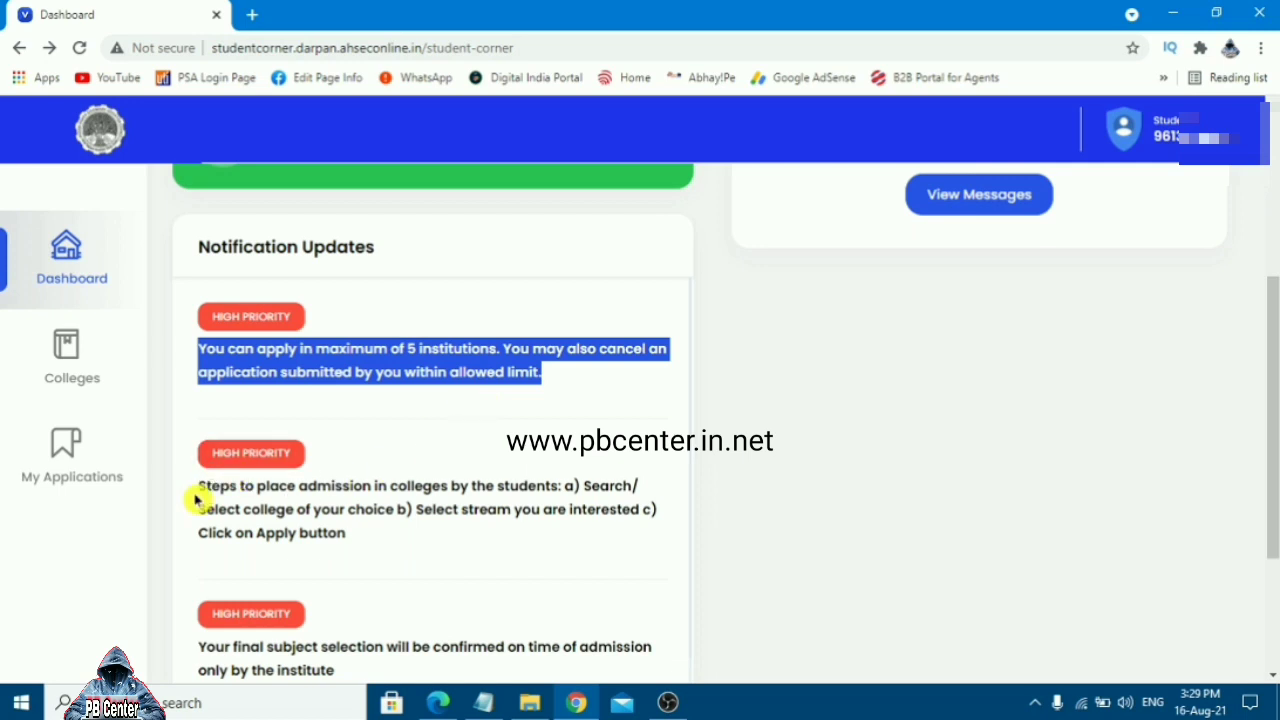
{"action": "left_click_drag", "start_coordinate": [196, 493], "coordinate": [403, 544]}
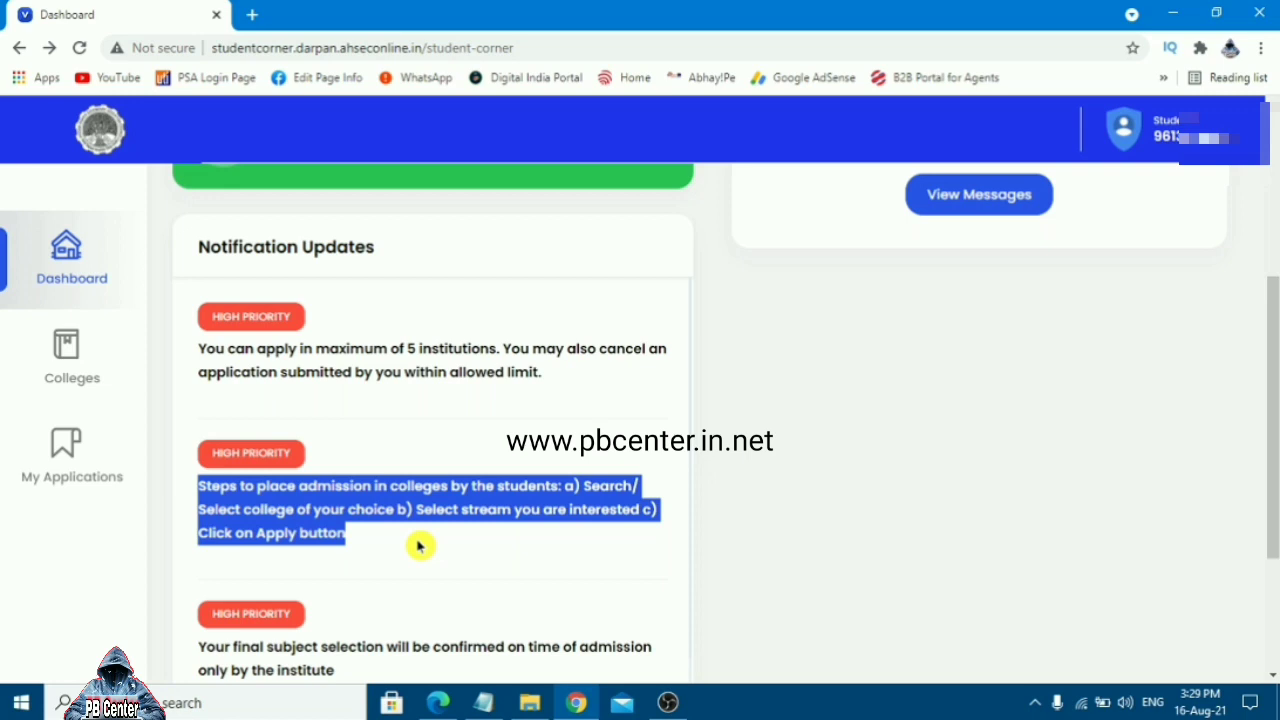
{"action": "left_click", "coordinate": [420, 545]}
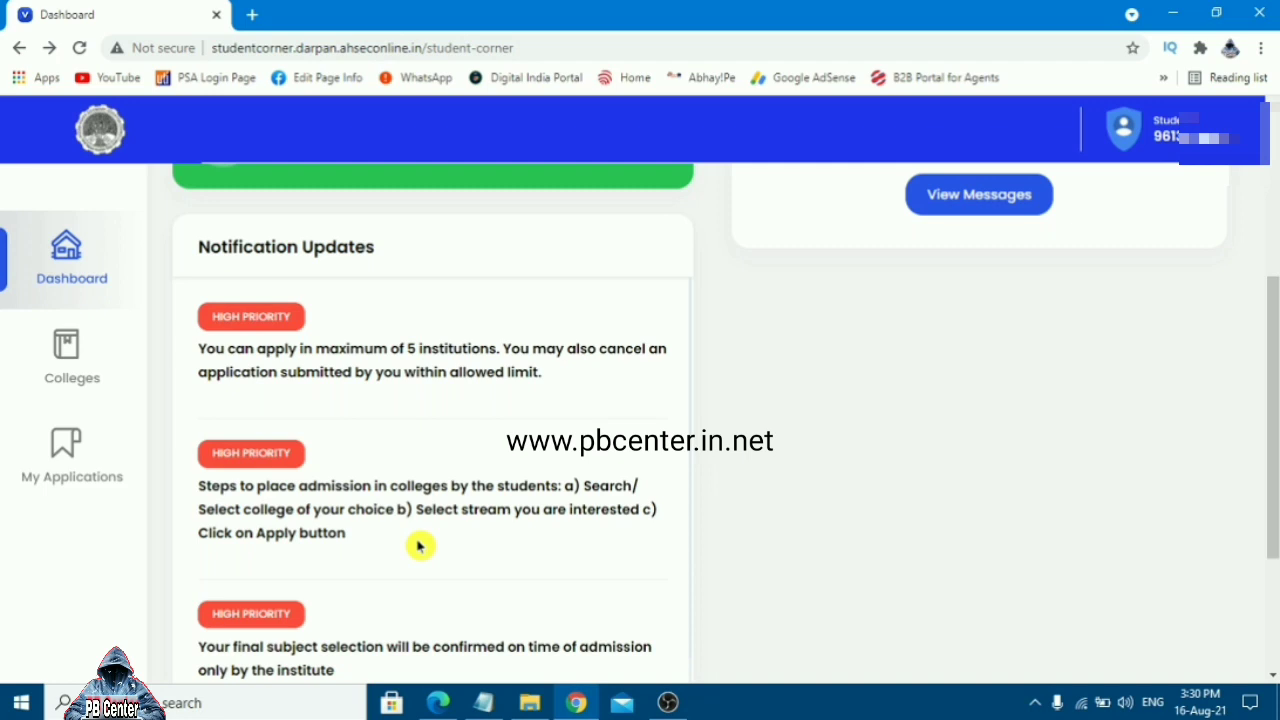
{"action": "scroll", "coordinate": [565, 508], "scroll_direction": "up", "scroll_amount": 3}
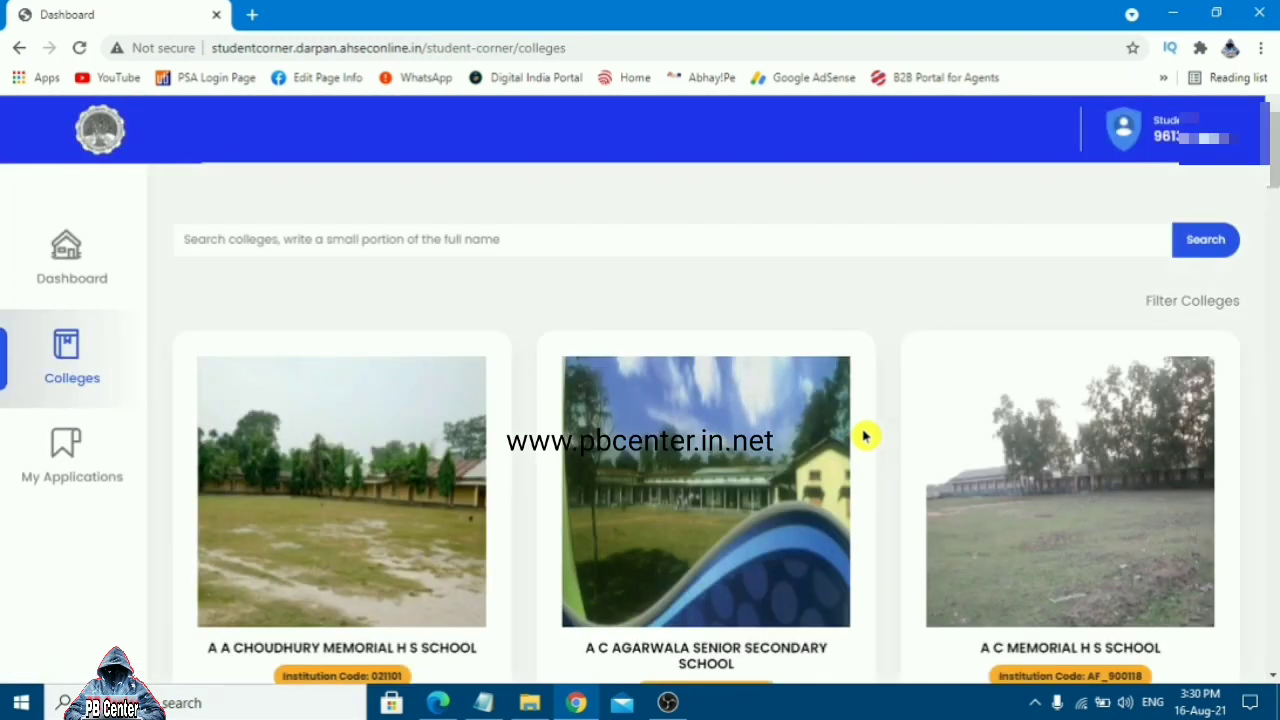
Look over the mobile numbers on the first three college cards
{"action": "left_click_drag", "start_coordinate": [1274, 145], "coordinate": [1229, 214]}
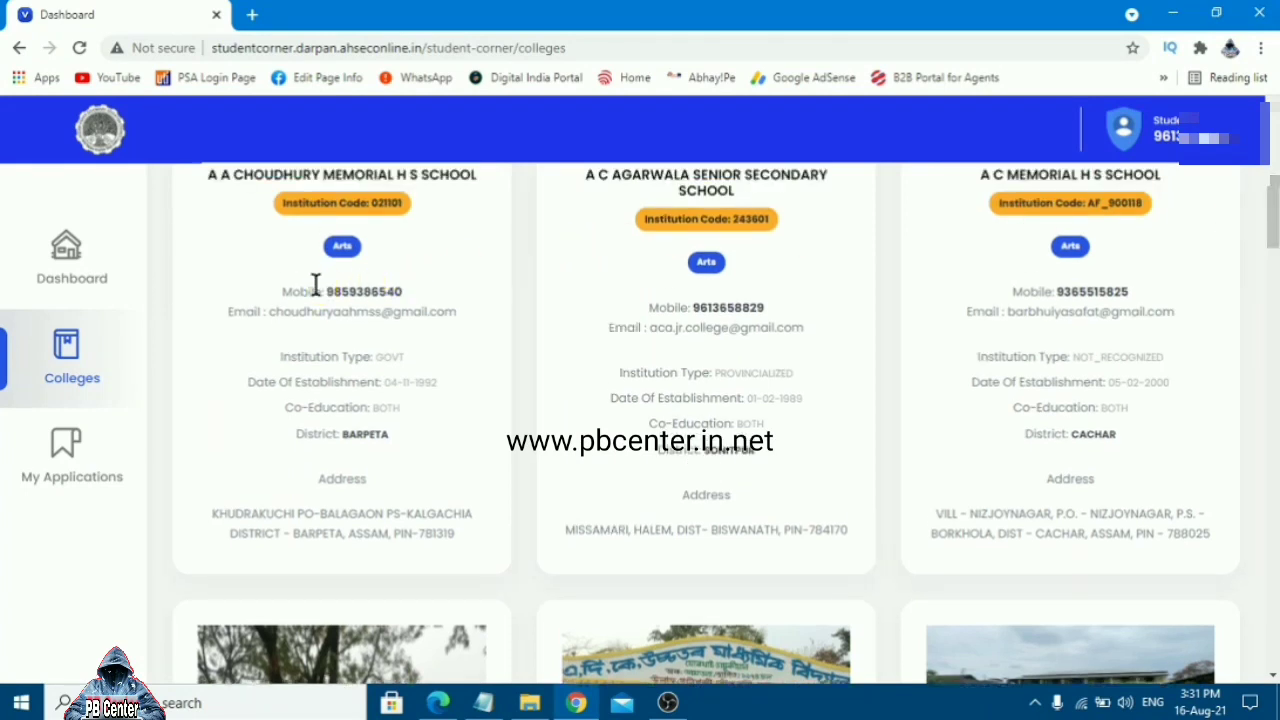
{"action": "left_click_drag", "start_coordinate": [315, 285], "coordinate": [420, 289]}
{"action": "left_click", "coordinate": [686, 306]}
{"action": "left_click_drag", "start_coordinate": [686, 306], "coordinate": [823, 317]}
{"action": "left_click_drag", "start_coordinate": [1035, 289], "coordinate": [1142, 290]}
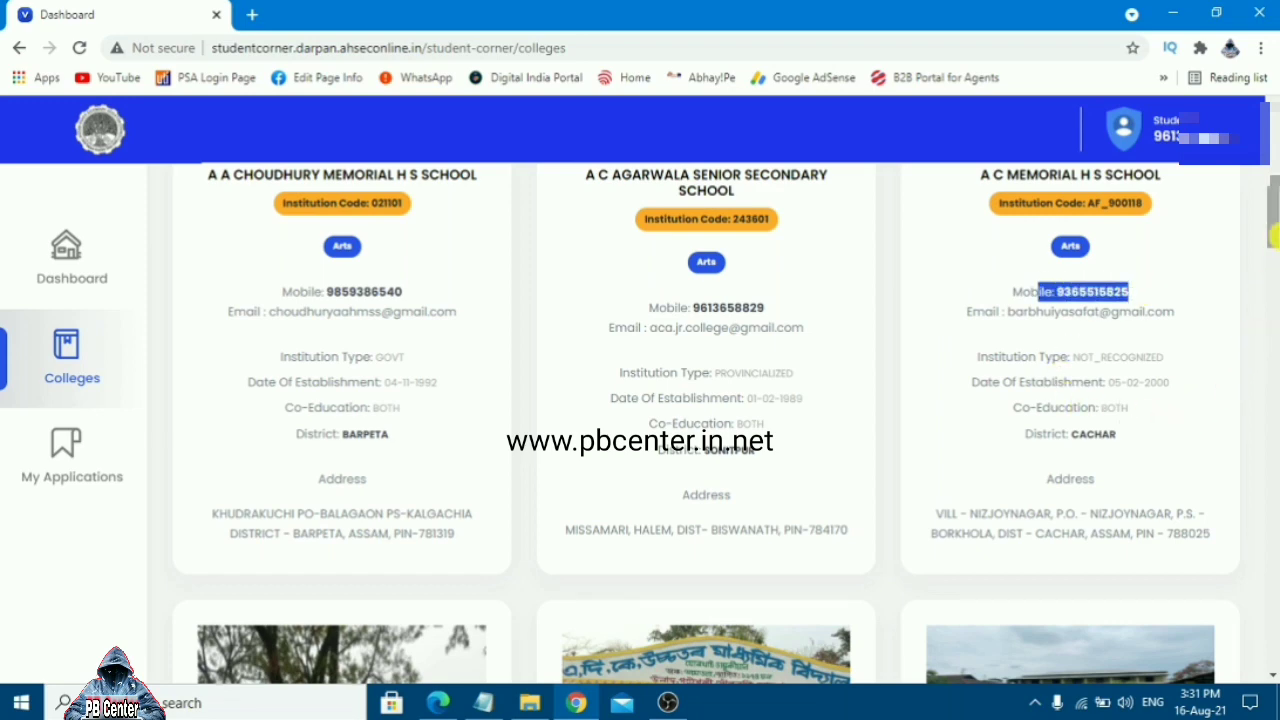
{"action": "left_click_drag", "start_coordinate": [1273, 235], "coordinate": [1273, 323]}
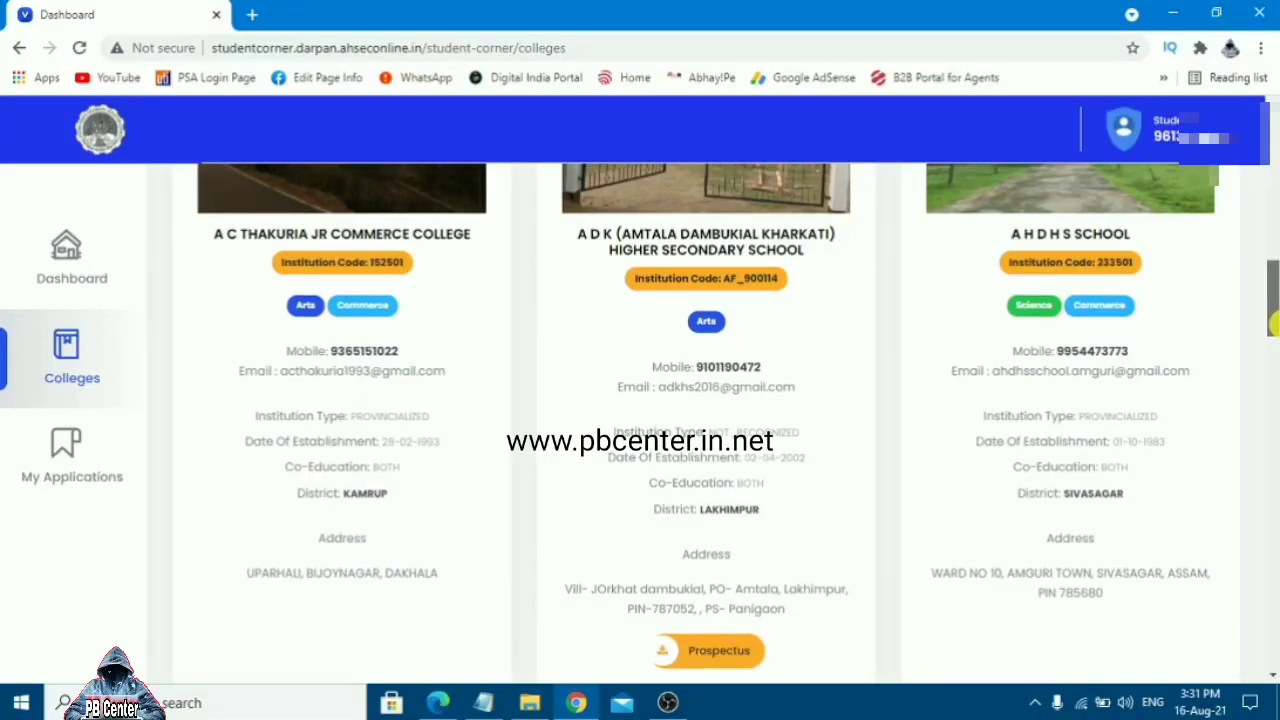
{"action": "left_click_drag", "start_coordinate": [1273, 372], "coordinate": [1274, 170]}
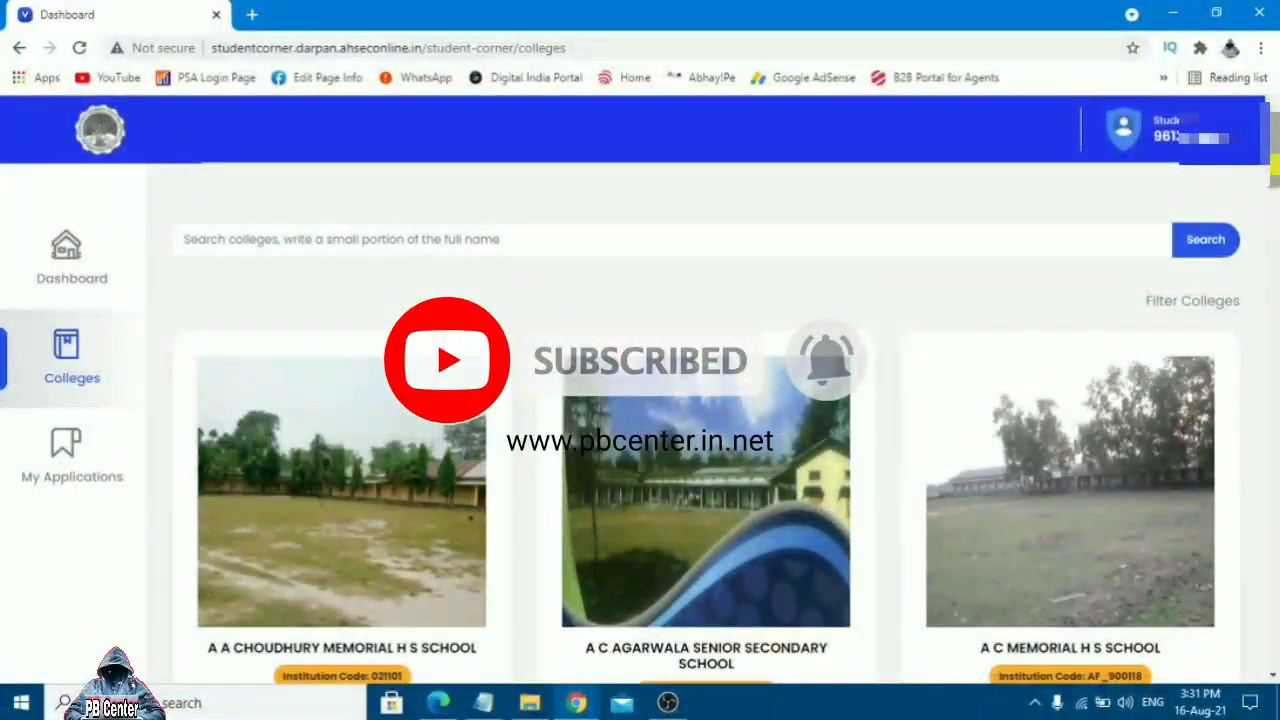
Search the college list for 'Jamunamukh'
{"action": "left_click", "coordinate": [665, 240]}
{"action": "type", "text": "j"}
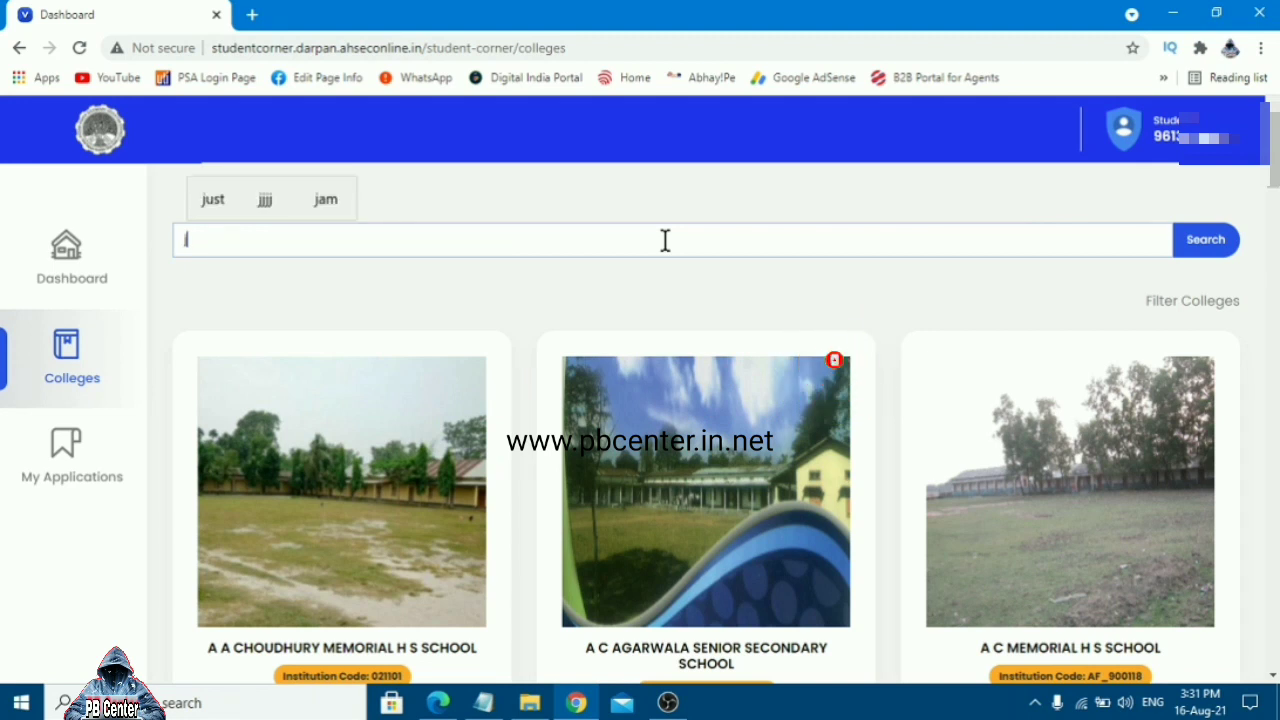
{"action": "key", "text": "BackSpace"}
{"action": "type", "text": "Jam"}
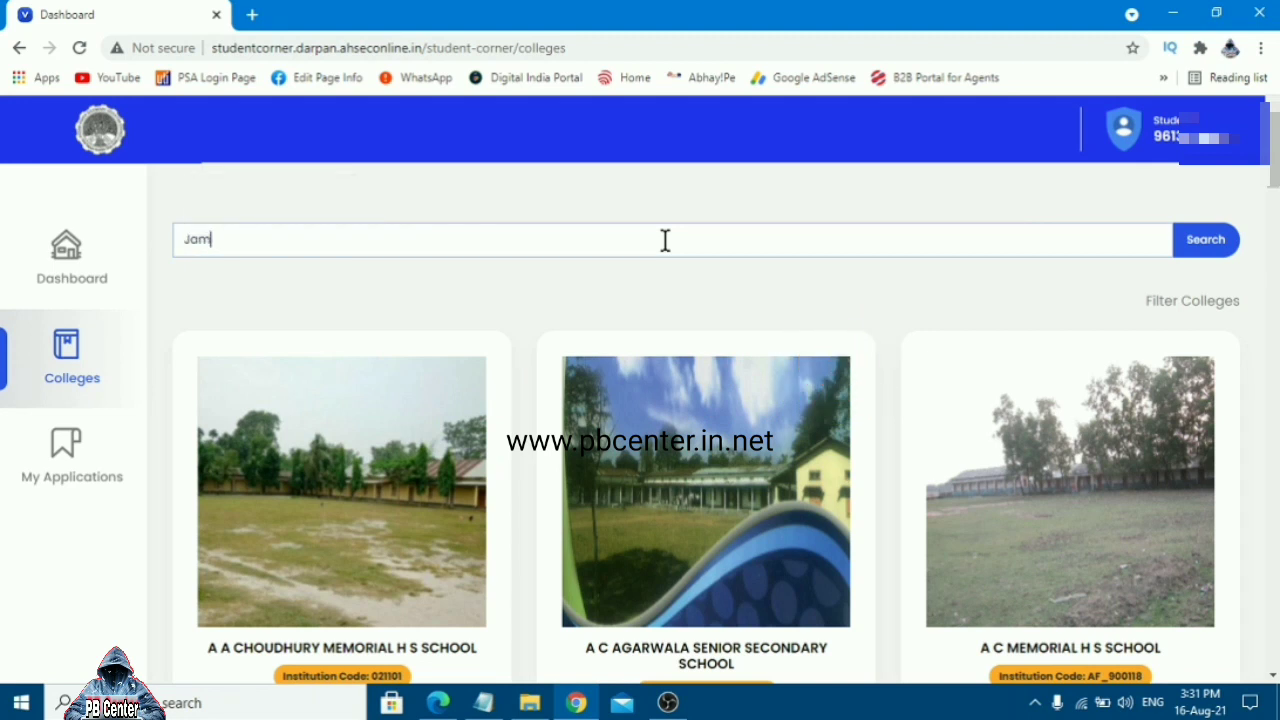
{"action": "type", "text": "u"}
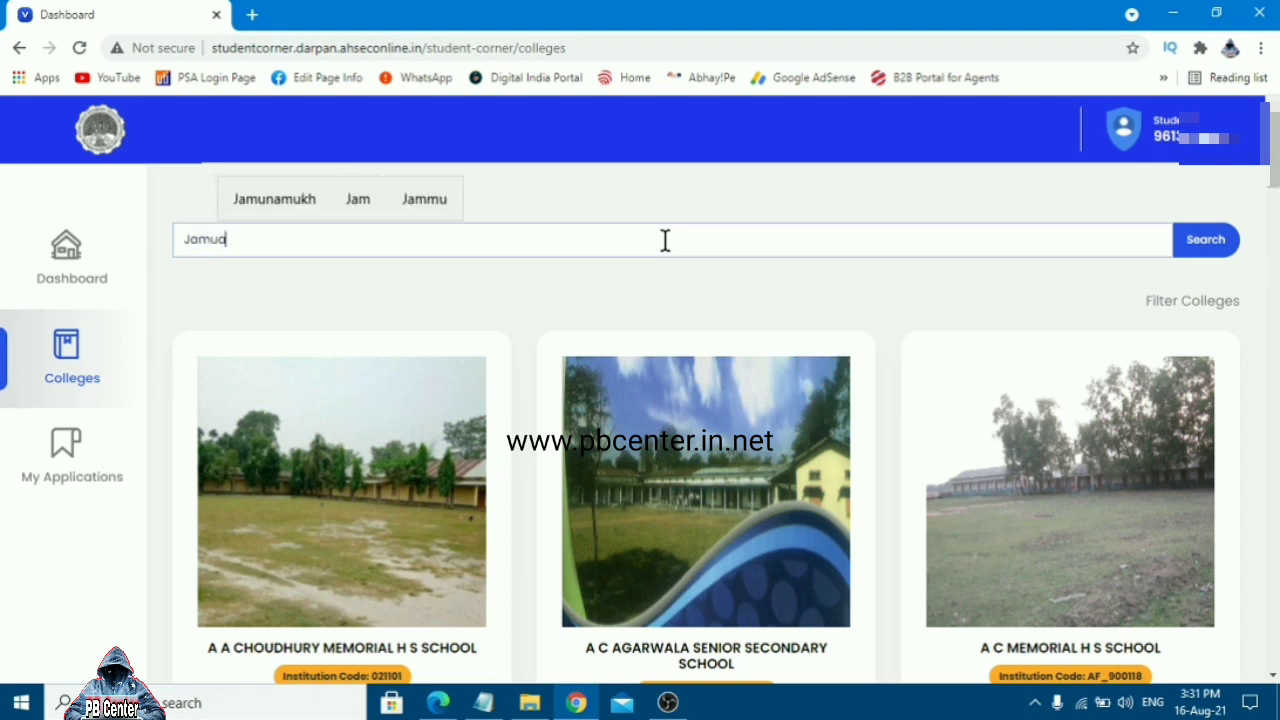
{"action": "type", "text": "nam"}
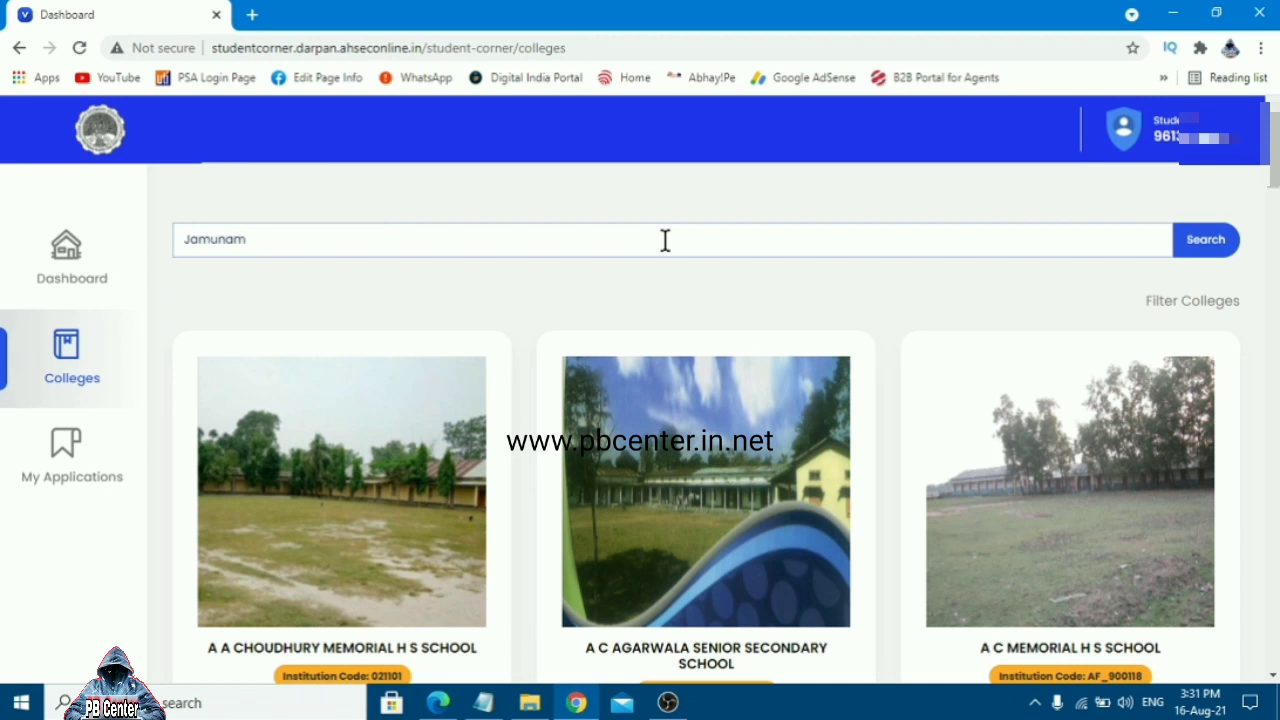
{"action": "type", "text": "ukh"}
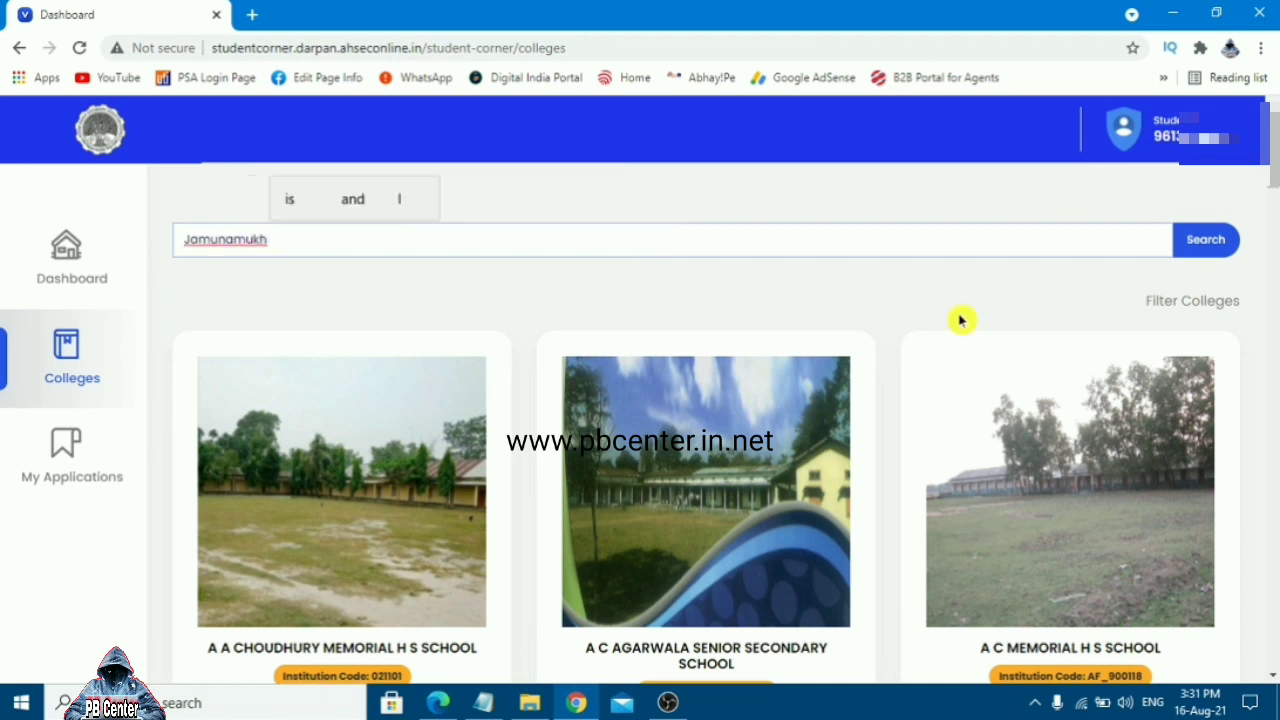
{"action": "left_click", "coordinate": [1205, 240]}
Review Jamunamukh H S School's card contact details, then open its details page
{"action": "scroll", "coordinate": [431, 366], "scroll_direction": "down", "scroll_amount": 1}
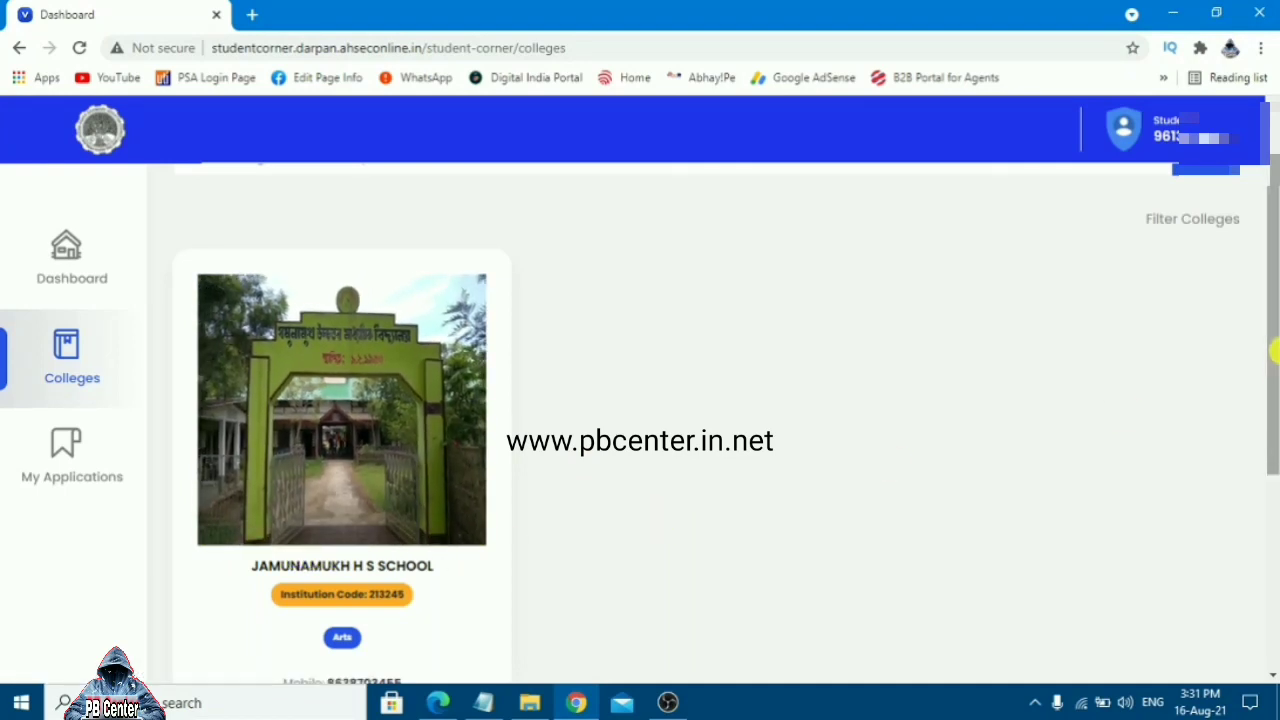
{"action": "scroll", "coordinate": [1271, 360], "scroll_direction": "down", "scroll_amount": 1}
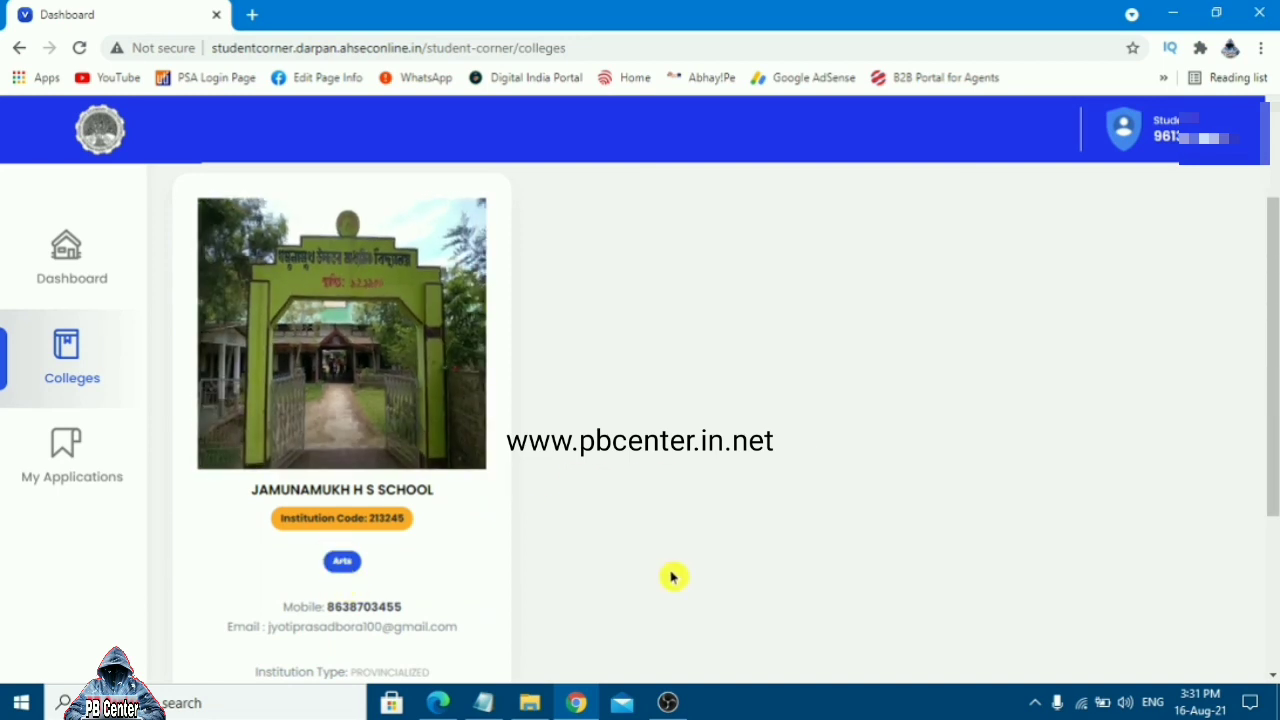
{"action": "scroll", "coordinate": [672, 577], "scroll_direction": "down", "scroll_amount": 1}
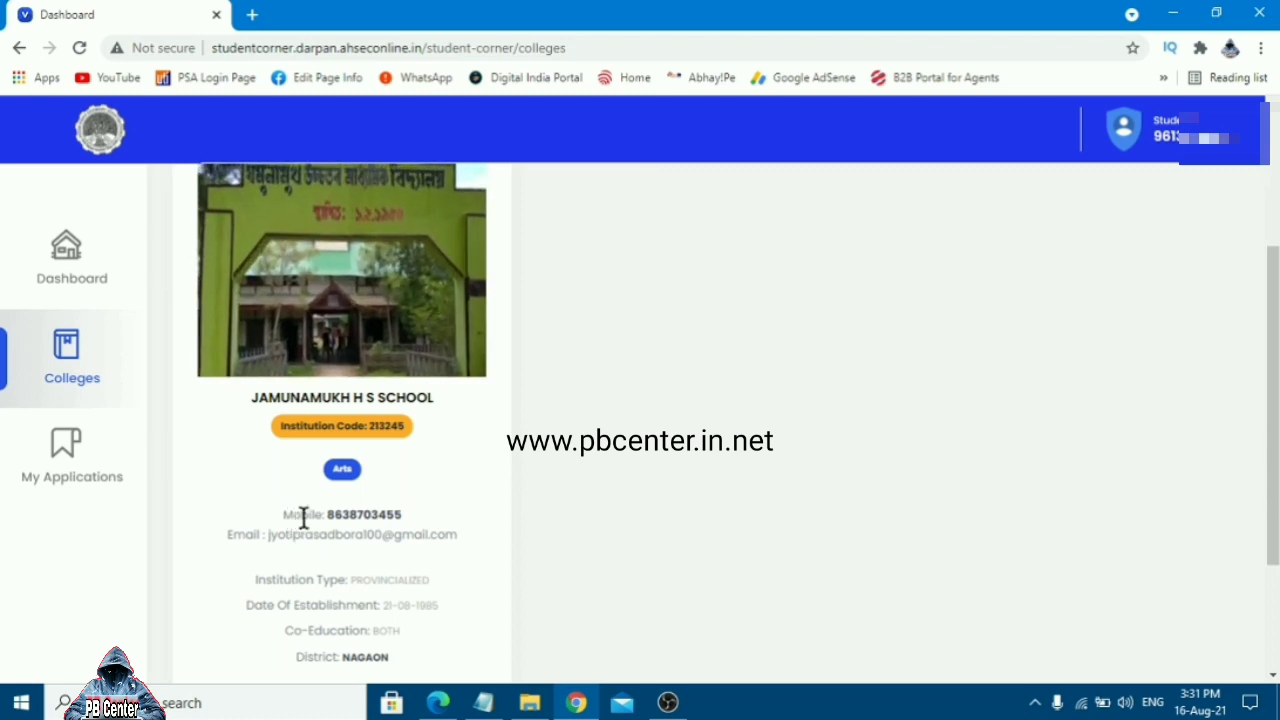
{"action": "left_click_drag", "start_coordinate": [303, 515], "coordinate": [425, 518]}
{"action": "left_click_drag", "start_coordinate": [264, 533], "coordinate": [474, 545]}
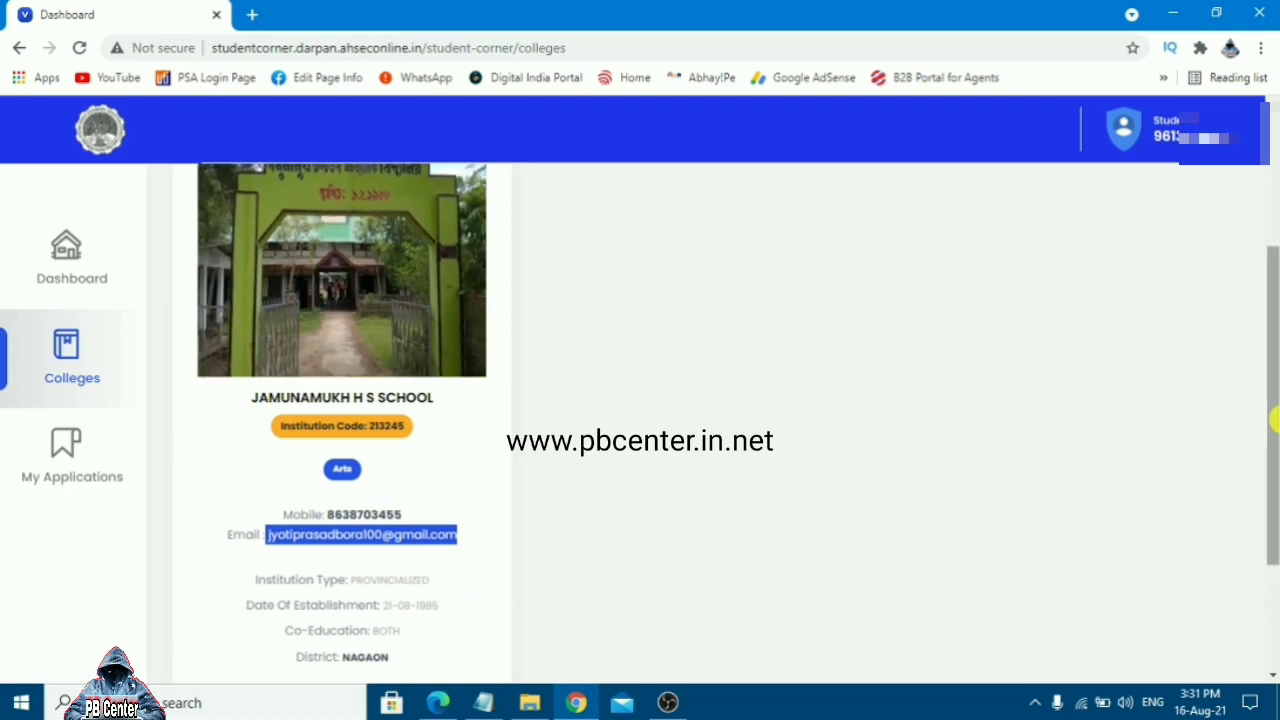
{"action": "left_click_drag", "start_coordinate": [1275, 420], "coordinate": [1274, 514]}
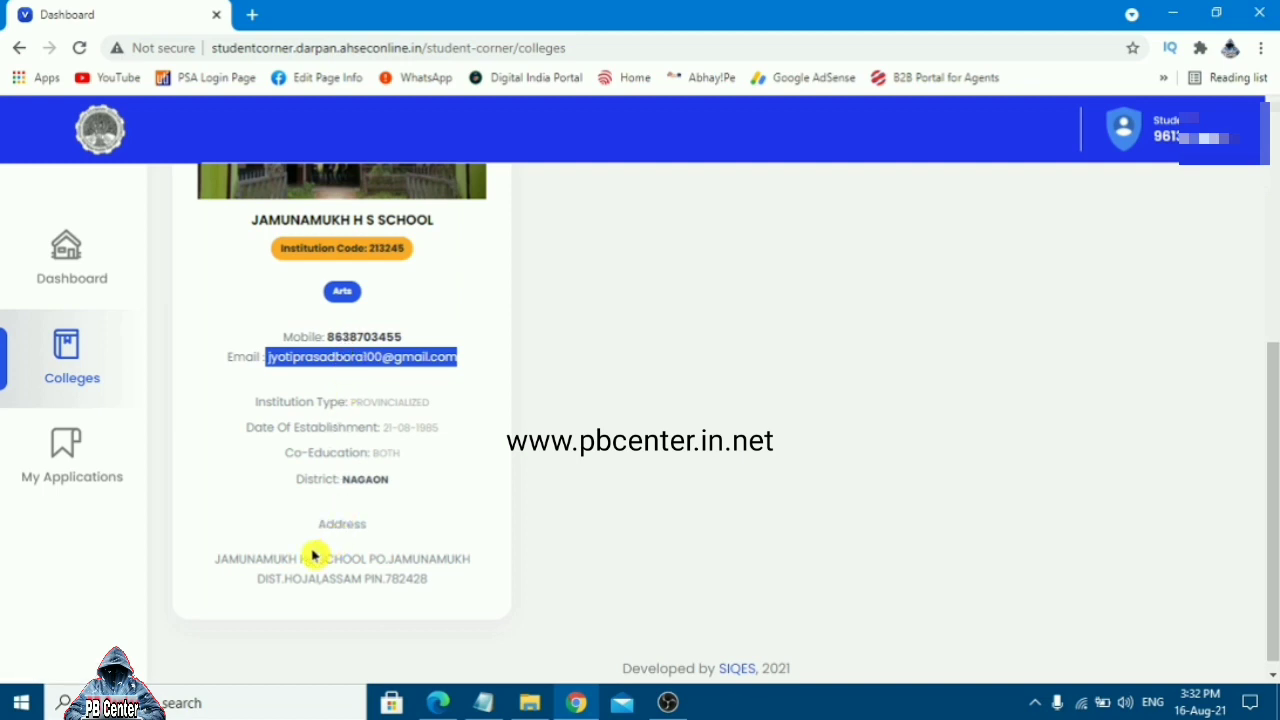
{"action": "scroll", "coordinate": [423, 577], "scroll_direction": "up", "scroll_amount": 1}
{"action": "left_click", "coordinate": [369, 258]}
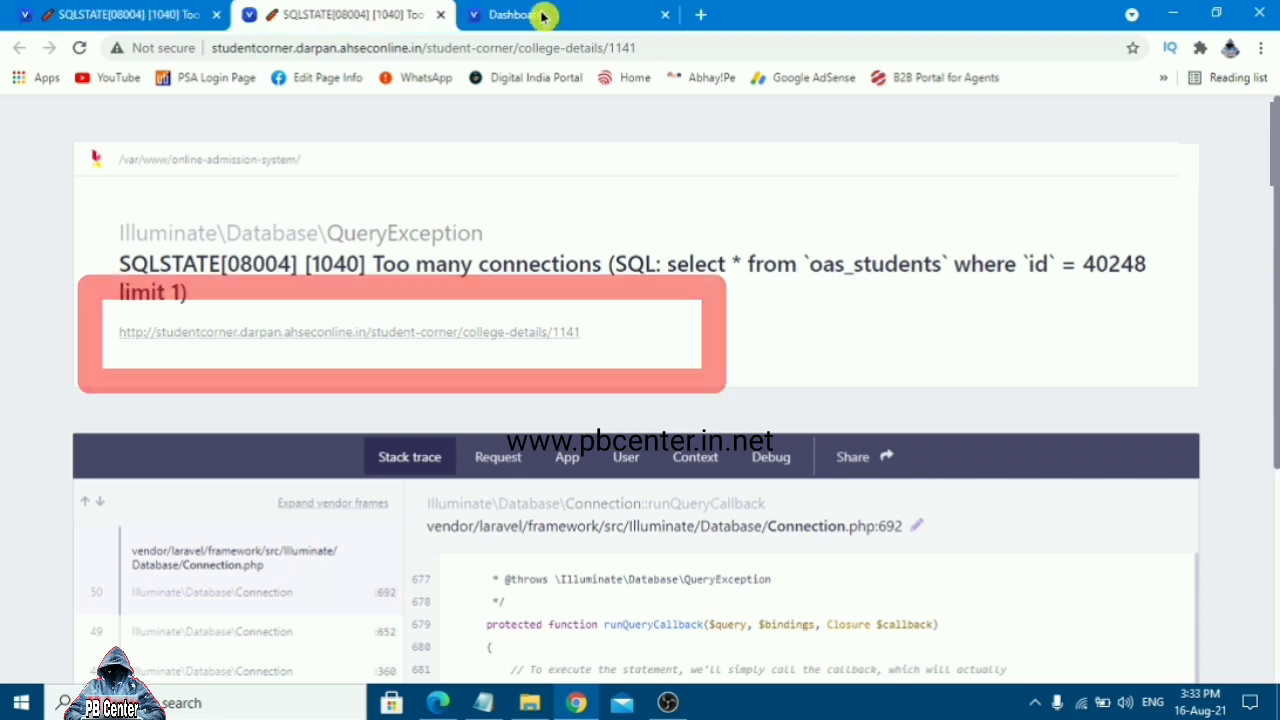
In the working tab, view Jamunamukh's Arts Stream: 120 seats available, 51 applicants
{"action": "left_click", "coordinate": [543, 15]}
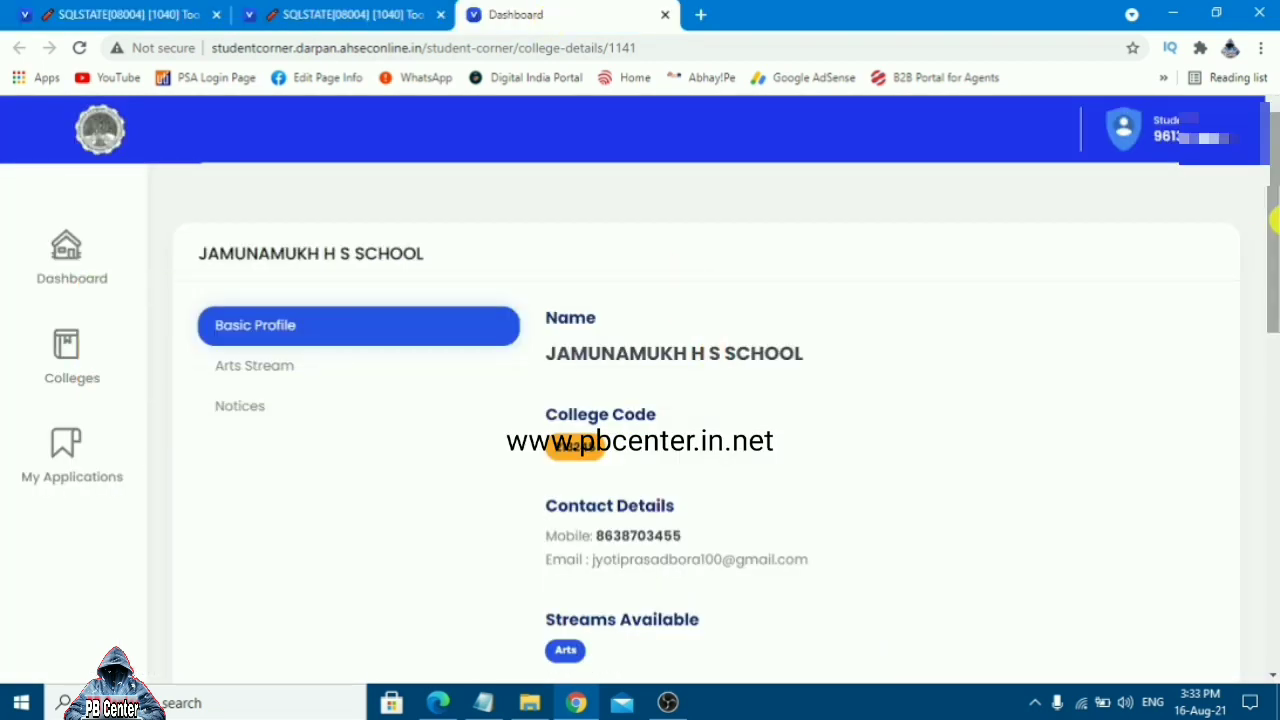
{"action": "left_click", "coordinate": [263, 370]}
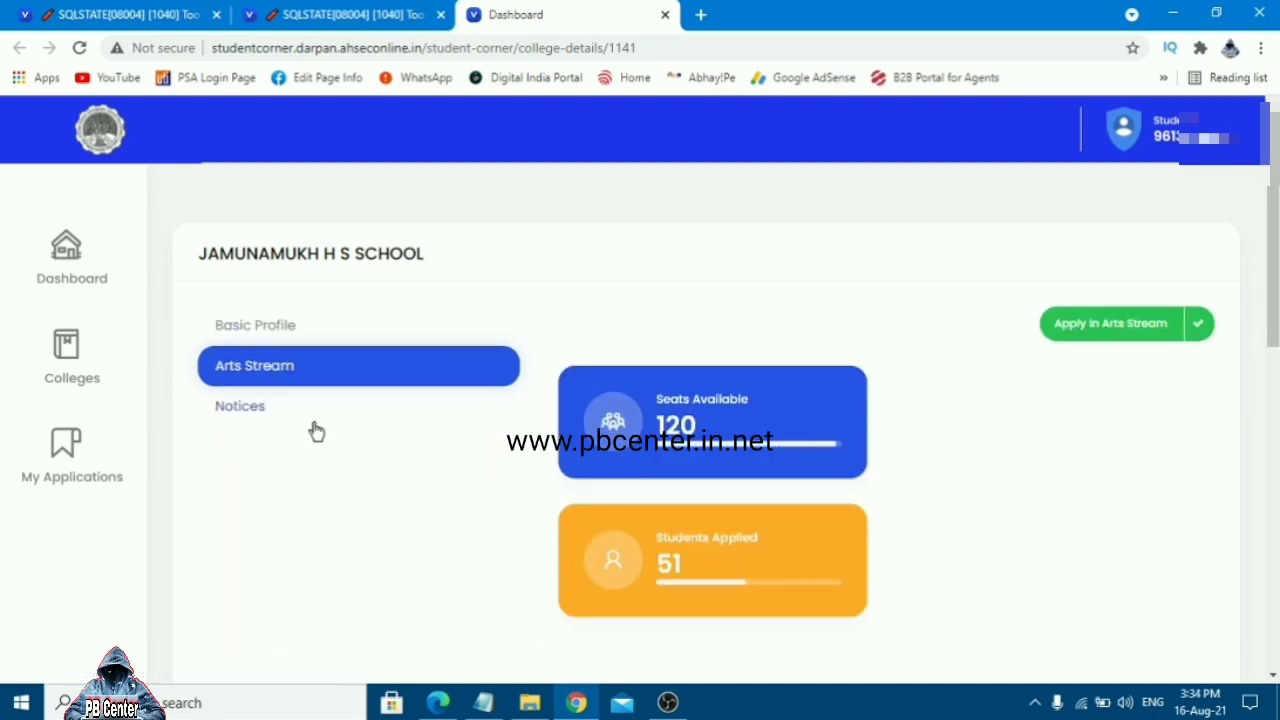
{"action": "left_click", "coordinate": [251, 410]}
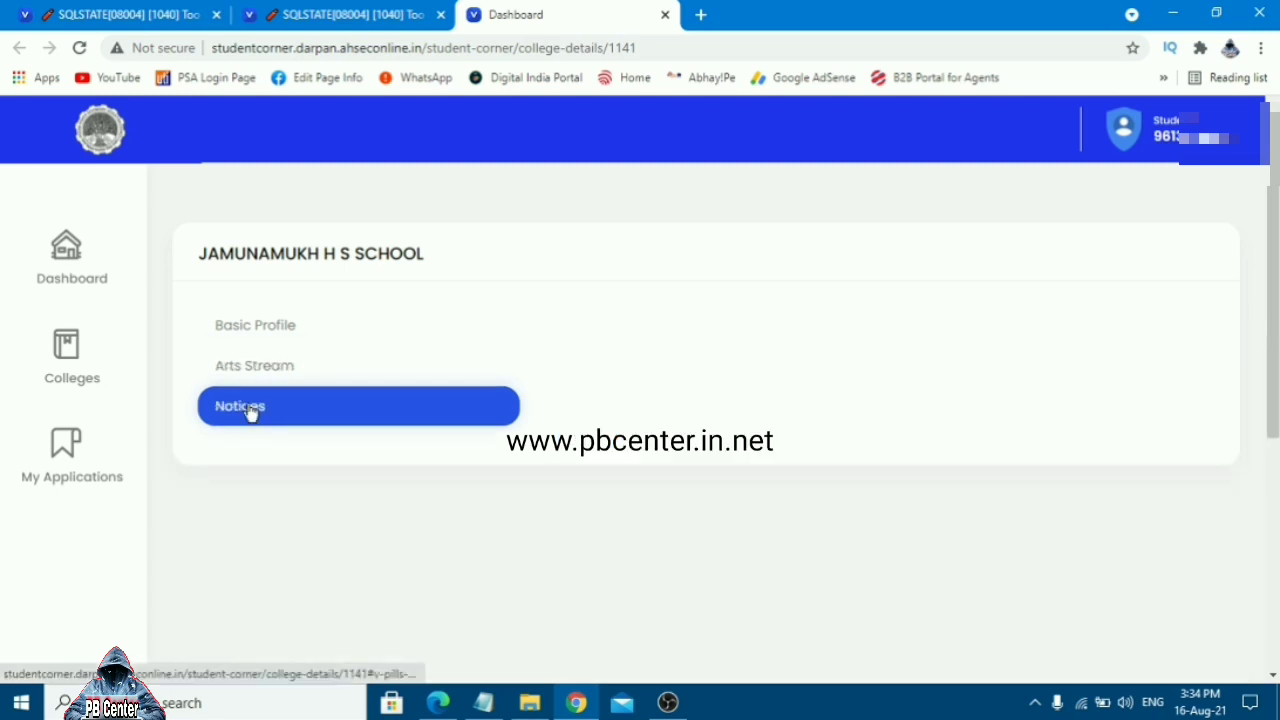
{"action": "left_click", "coordinate": [257, 330]}
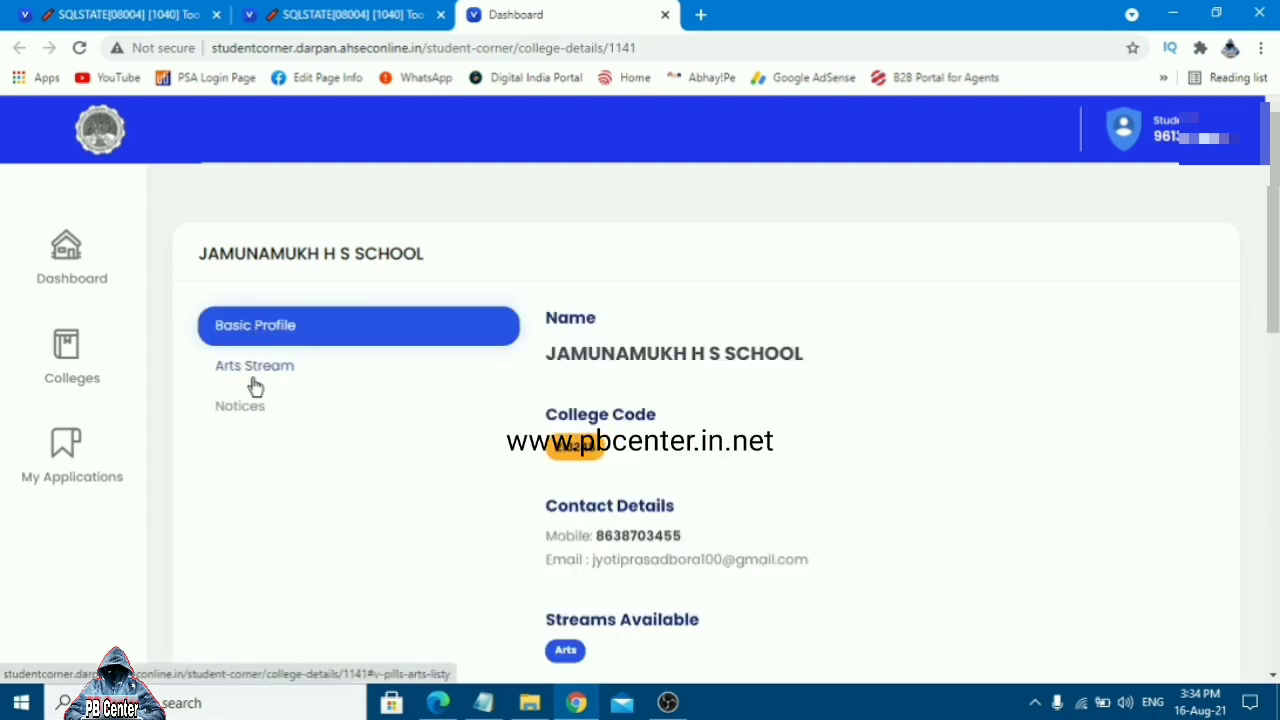
{"action": "left_click", "coordinate": [256, 385]}
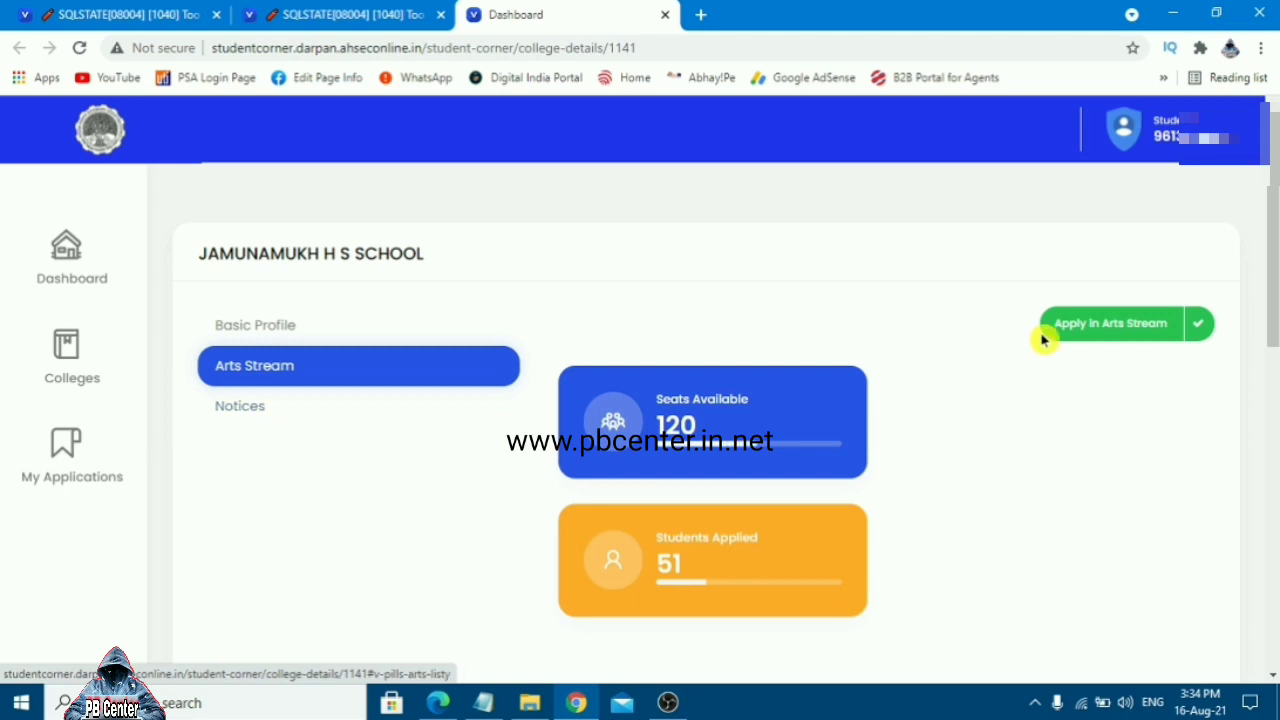
{"action": "left_click_drag", "start_coordinate": [1275, 261], "coordinate": [1275, 320]}
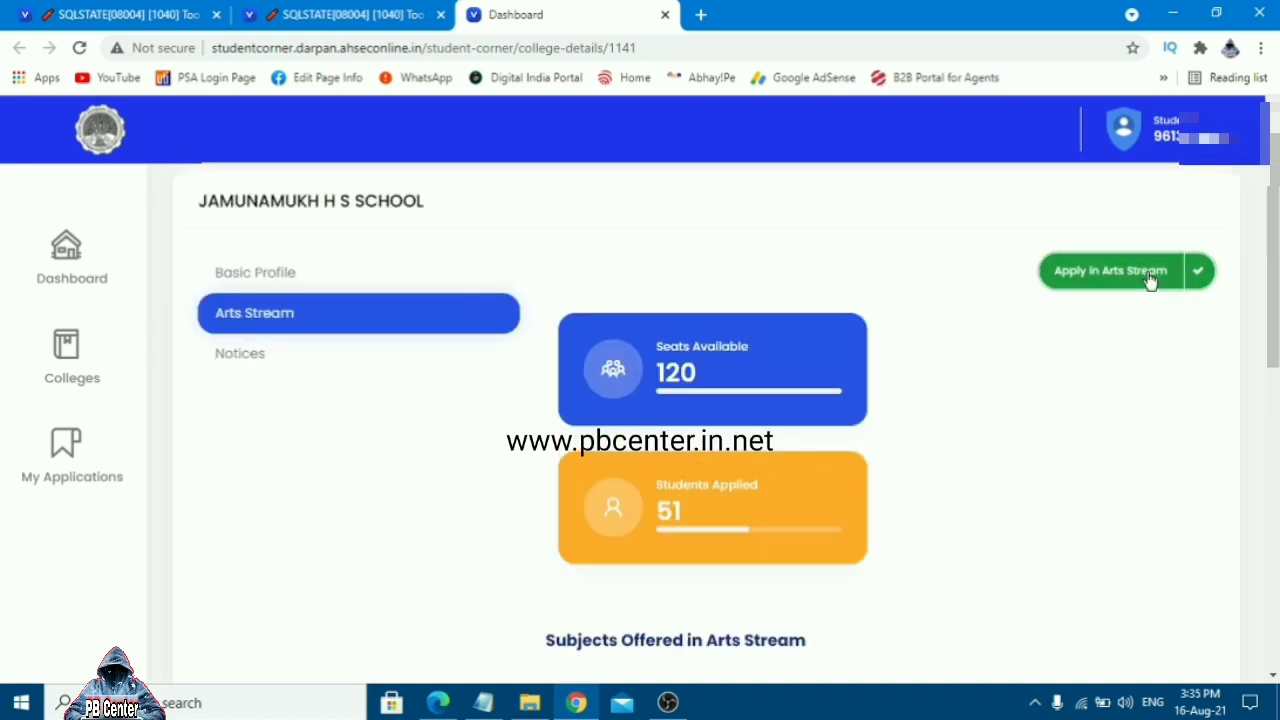
Apply to the Arts stream choosing MIL (Assamese), Political Science, Education and Advance Assamese
{"action": "left_click", "coordinate": [1151, 280]}
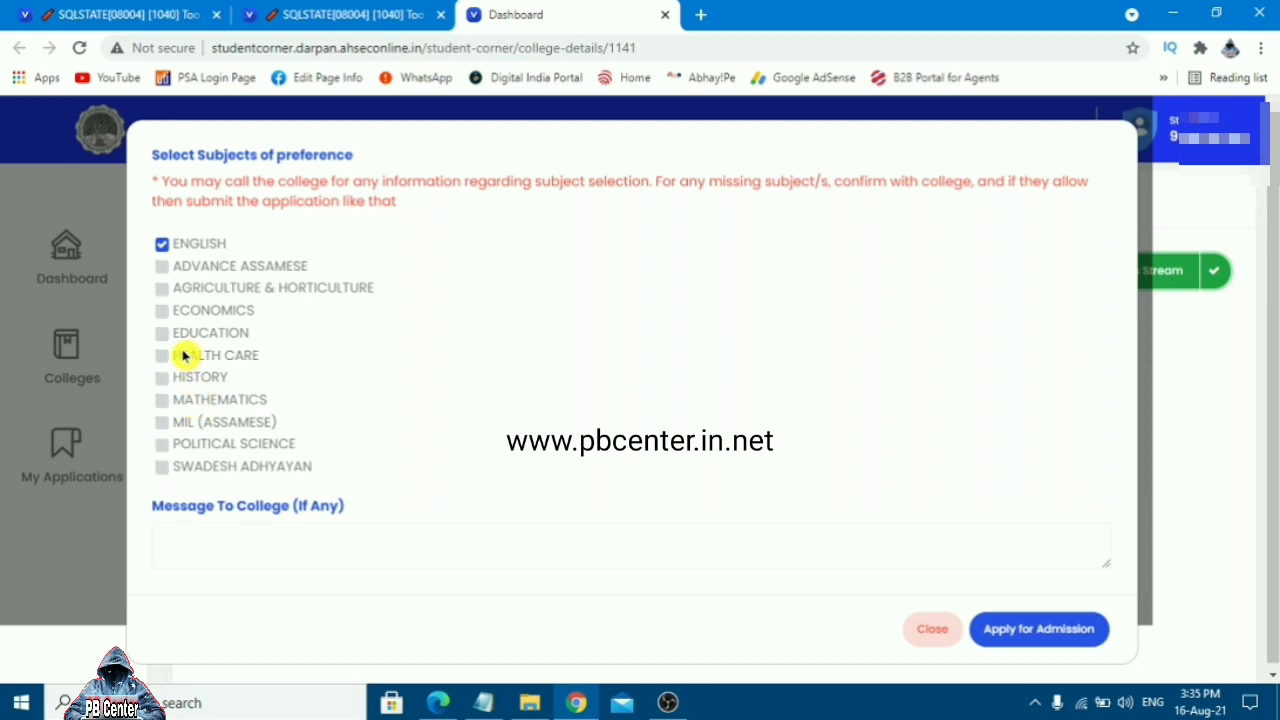
{"action": "left_click", "coordinate": [163, 423]}
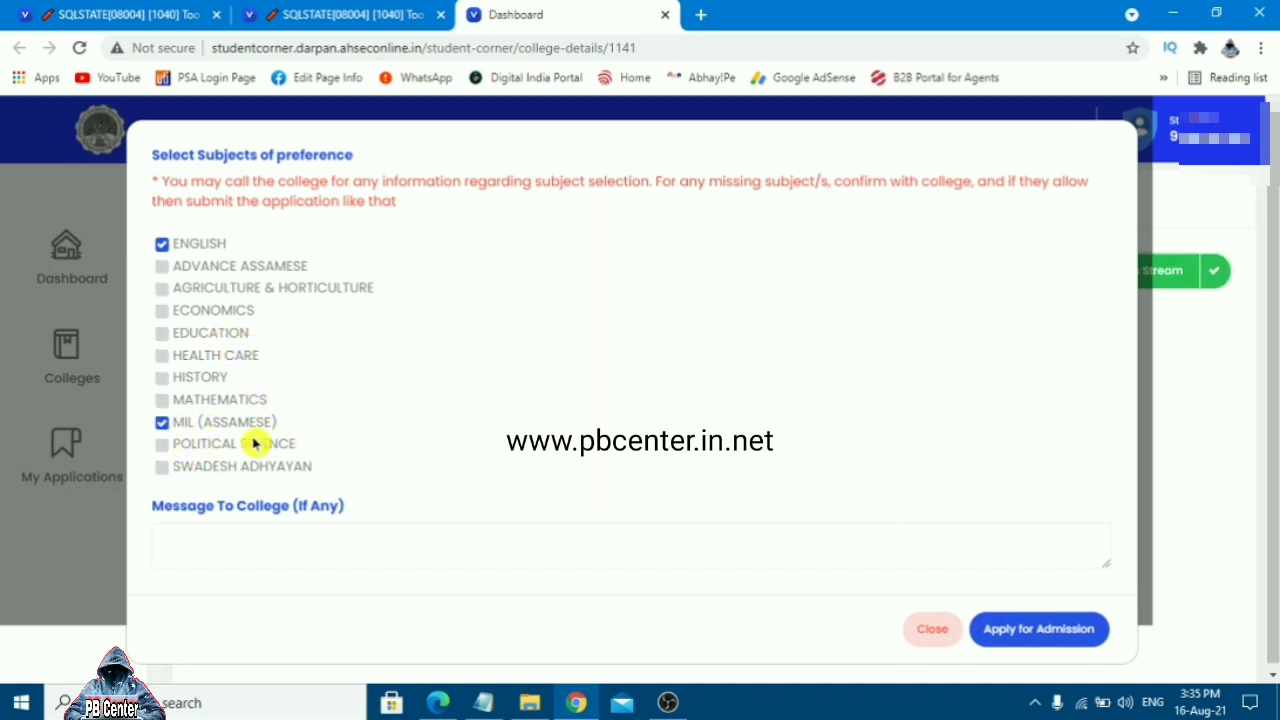
{"action": "left_click", "coordinate": [162, 446]}
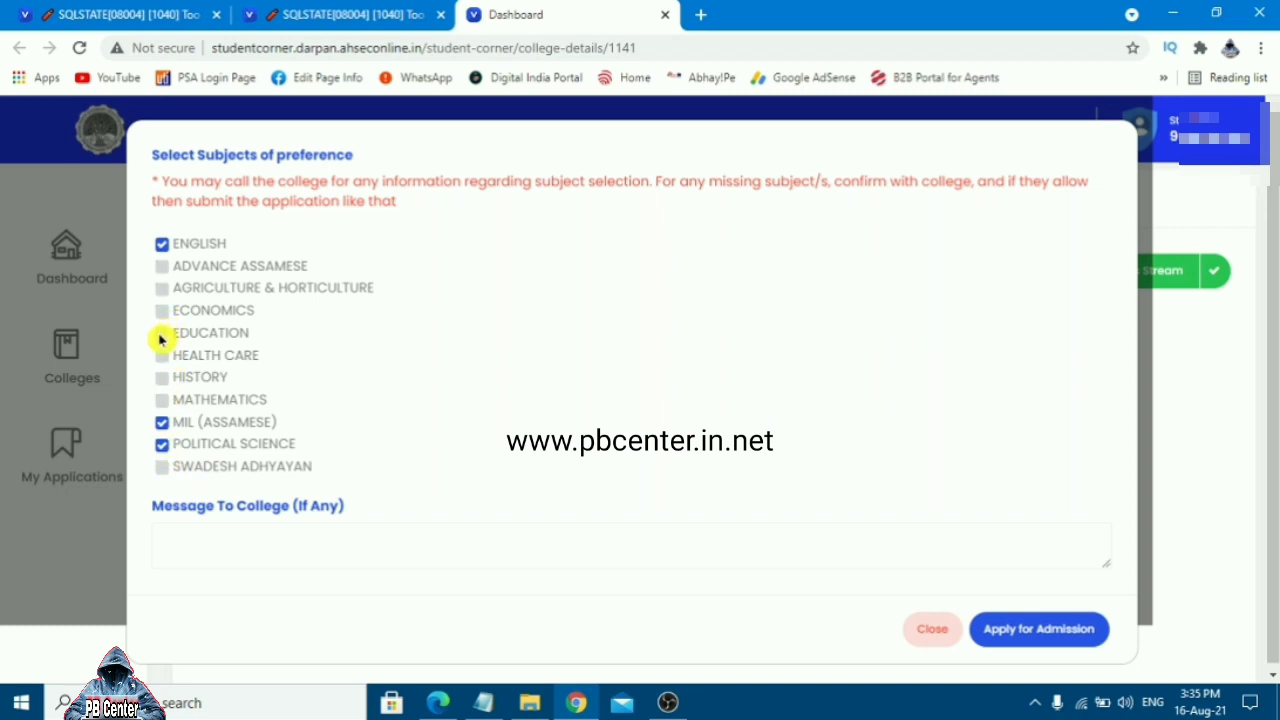
{"action": "left_click", "coordinate": [162, 268]}
{"action": "left_click", "coordinate": [164, 246]}
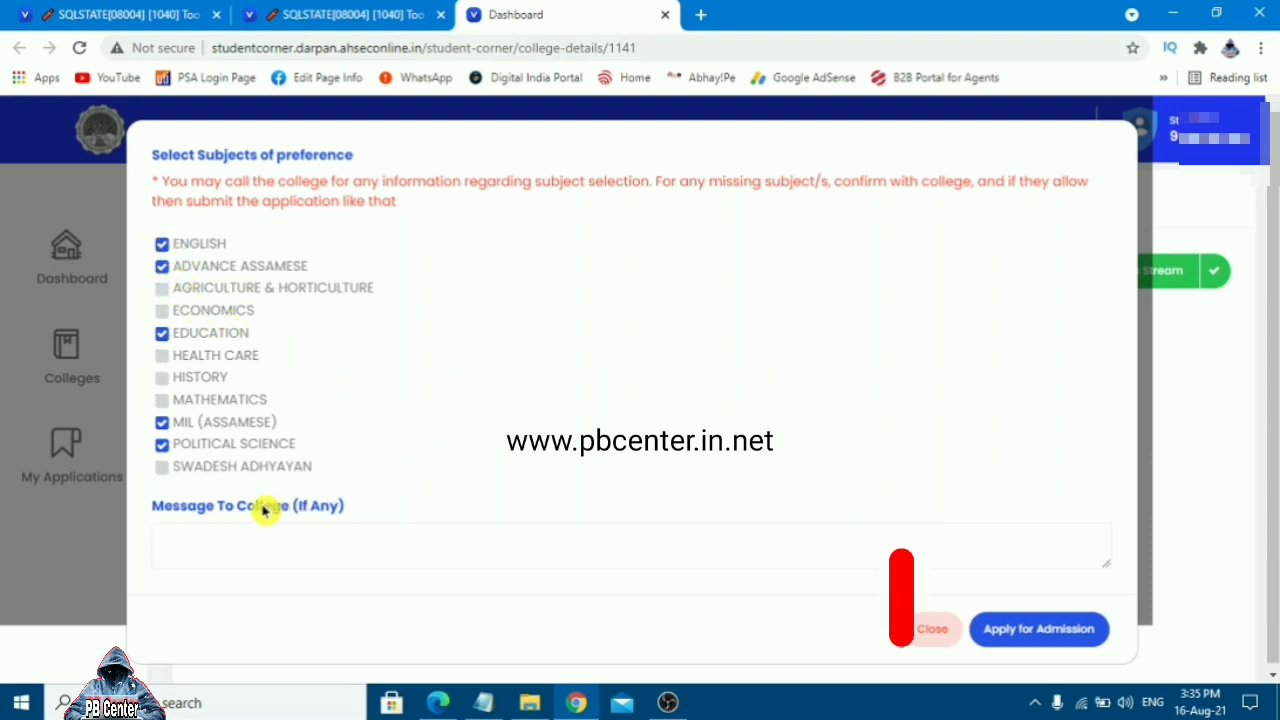
{"action": "left_click", "coordinate": [423, 554]}
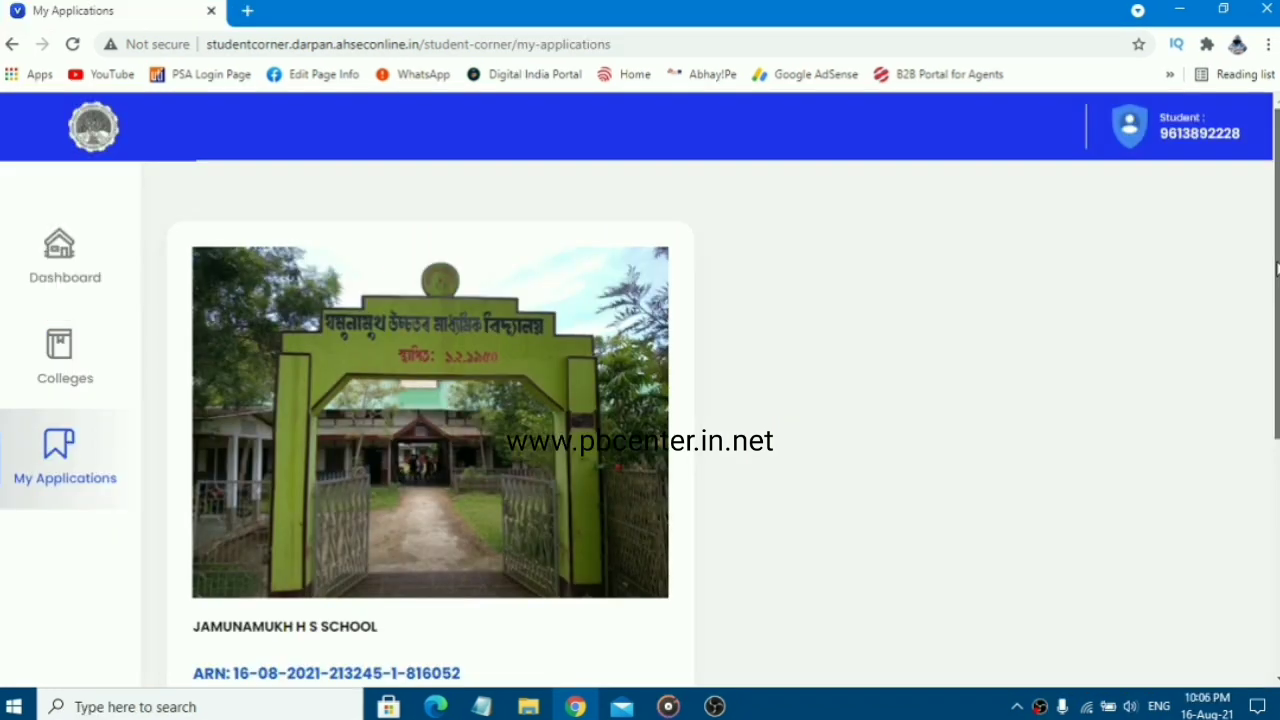
Open the Jamunamukh application's receipt: District Nagaon, Arts Stream, 16-08-2021
{"action": "scroll", "coordinate": [1276, 268], "scroll_direction": "down", "scroll_amount": 2}
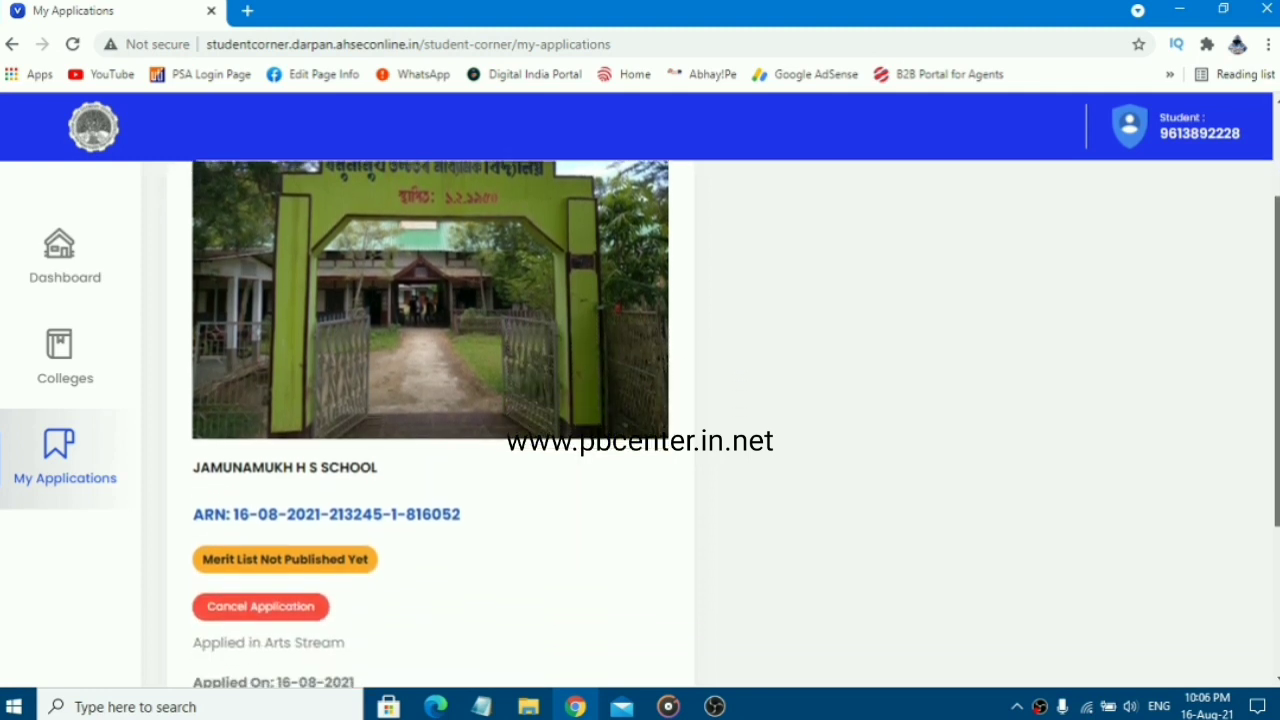
{"action": "scroll", "coordinate": [1276, 300], "scroll_direction": "down", "scroll_amount": 2}
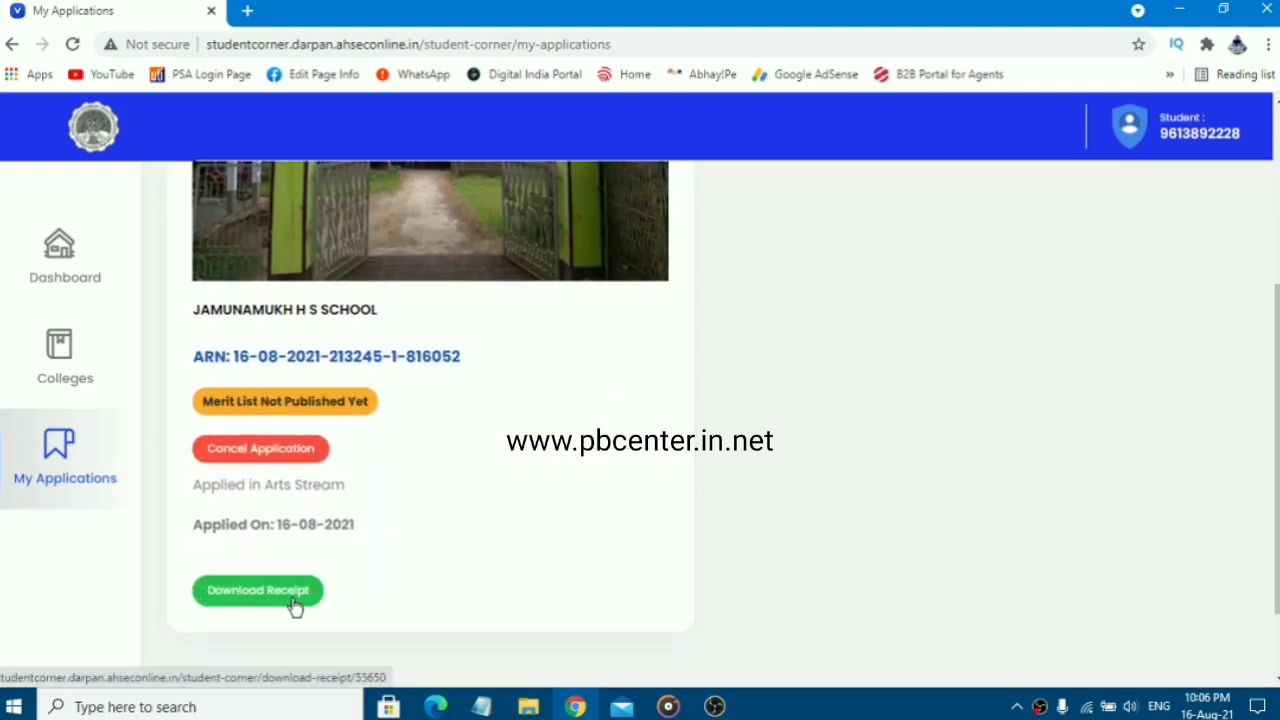
{"action": "left_click", "coordinate": [295, 610]}
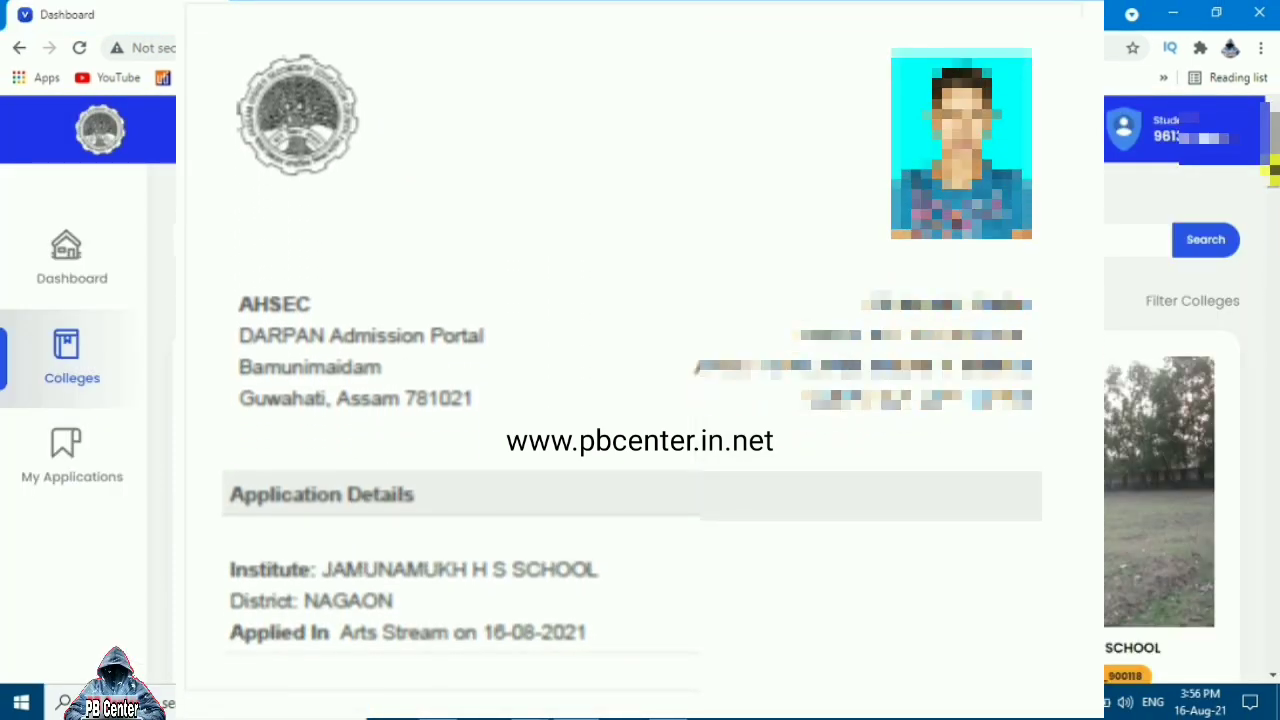
{"action": "left_click_drag", "start_coordinate": [1272, 172], "coordinate": [1274, 481]}
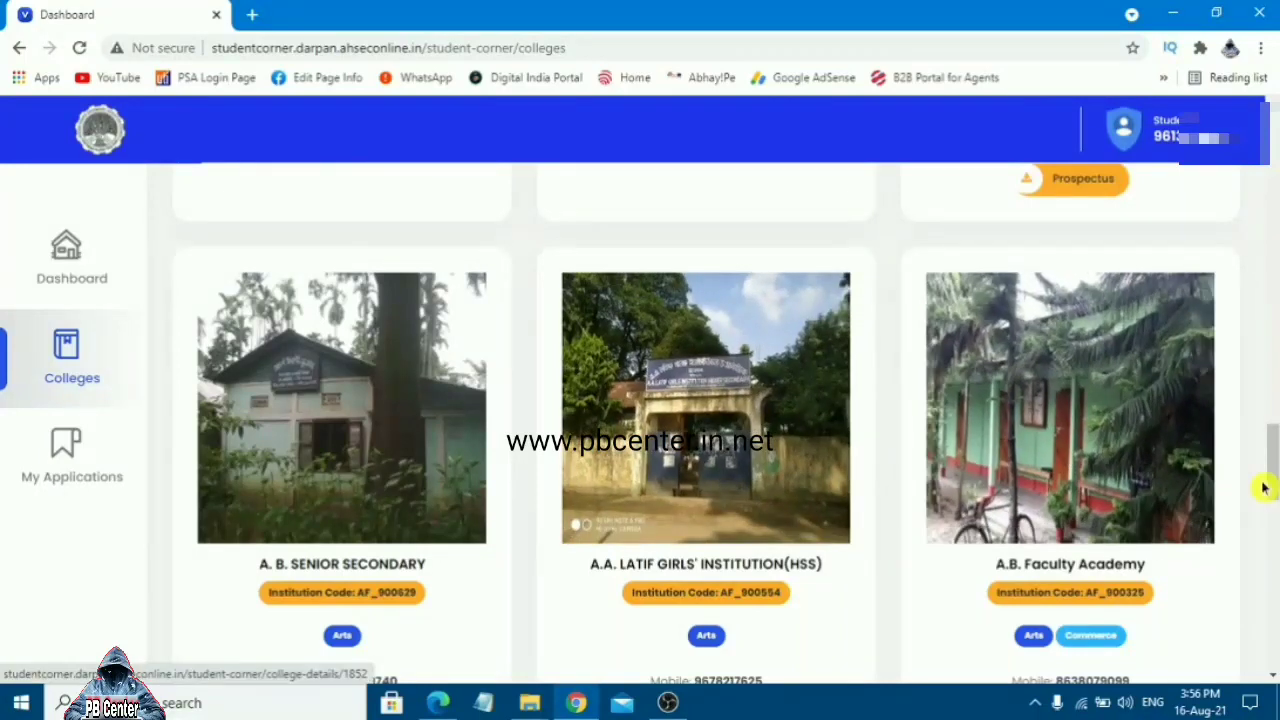
{"action": "left_click_drag", "start_coordinate": [1265, 487], "coordinate": [1274, 655]}
{"action": "left_click", "coordinate": [1274, 598]}
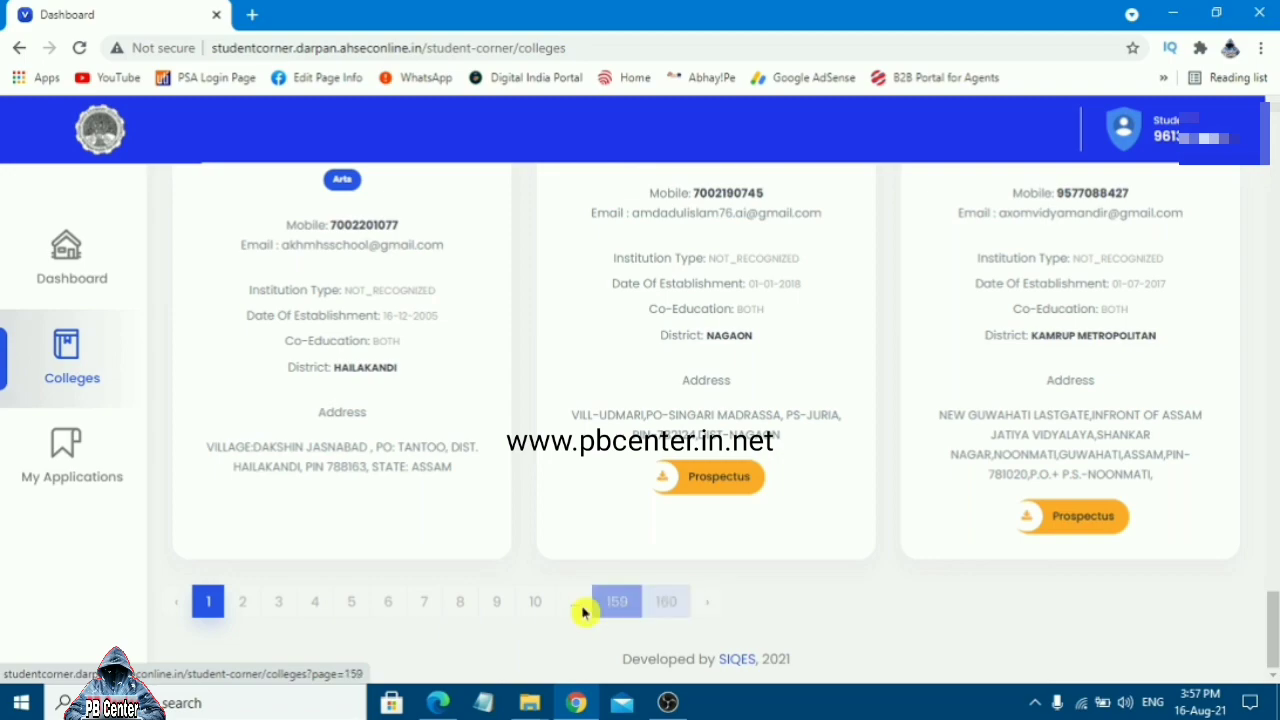
{"action": "scroll", "coordinate": [867, 607], "scroll_direction": "up", "scroll_amount": 15}
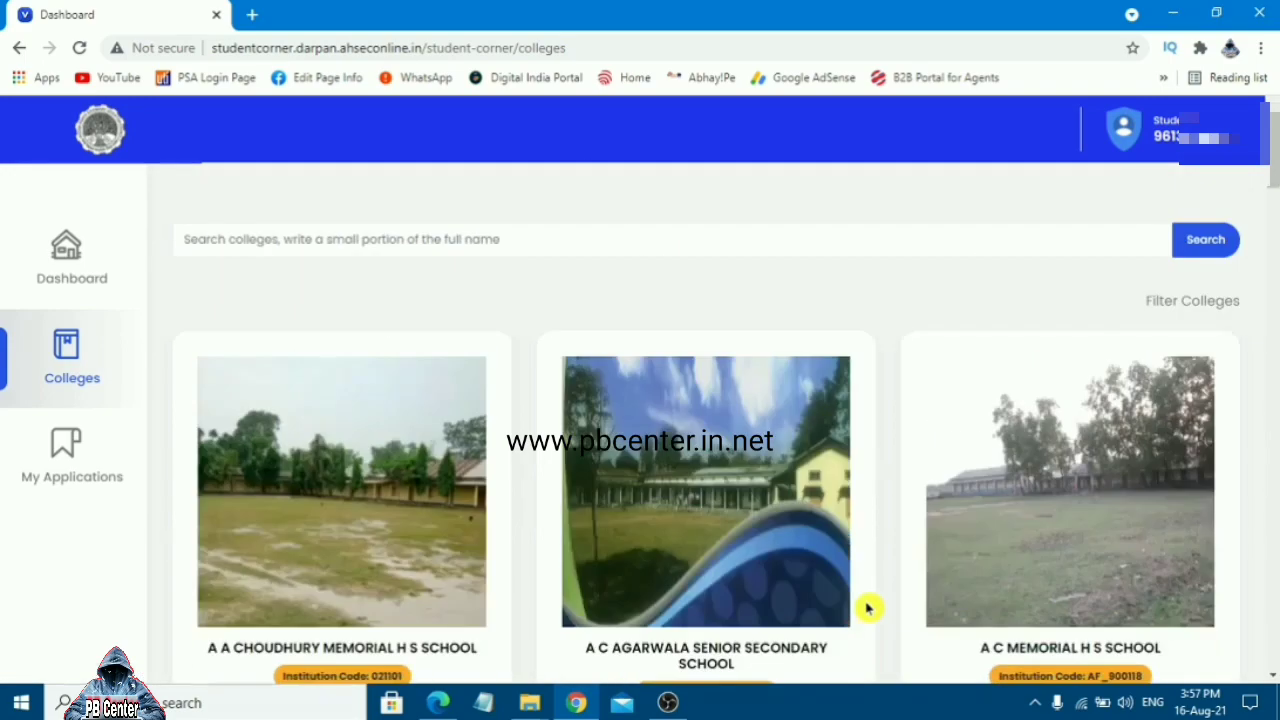
{"action": "scroll", "coordinate": [867, 607], "scroll_direction": "down", "scroll_amount": 15}
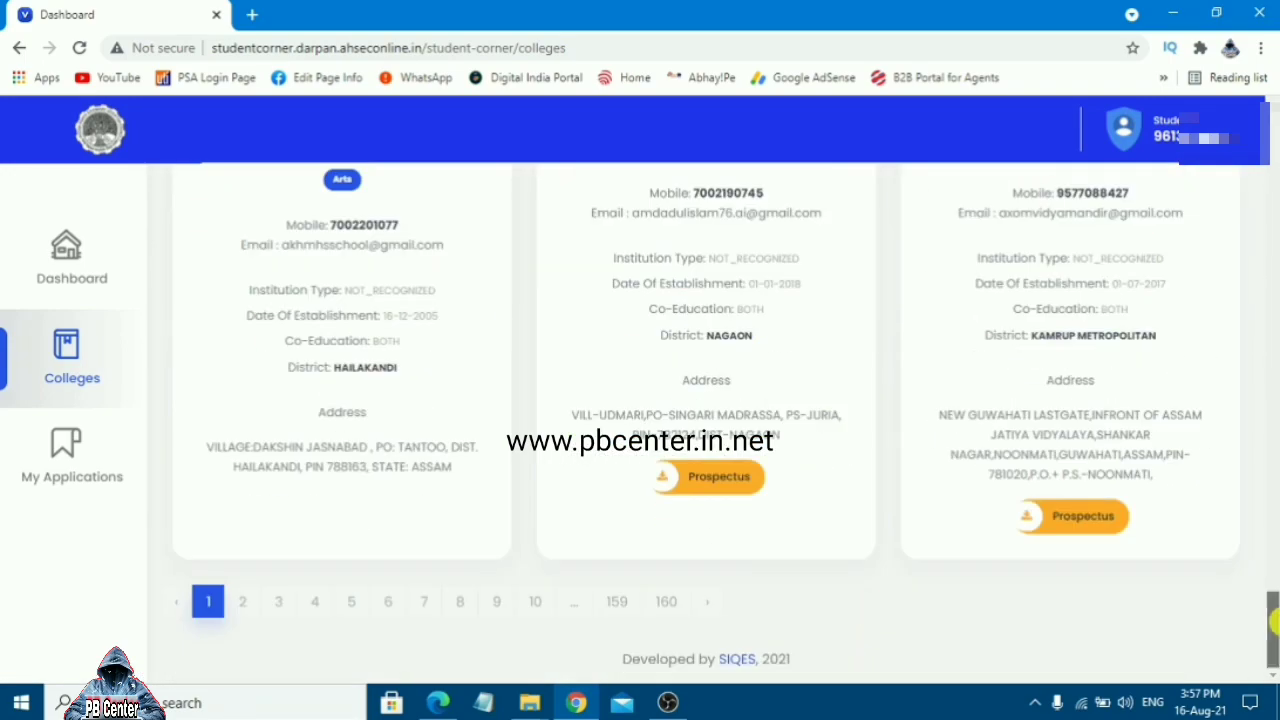
{"action": "left_click_drag", "start_coordinate": [1272, 620], "coordinate": [1275, 515]}
{"action": "scroll", "coordinate": [908, 601], "scroll_direction": "down", "scroll_amount": 5}
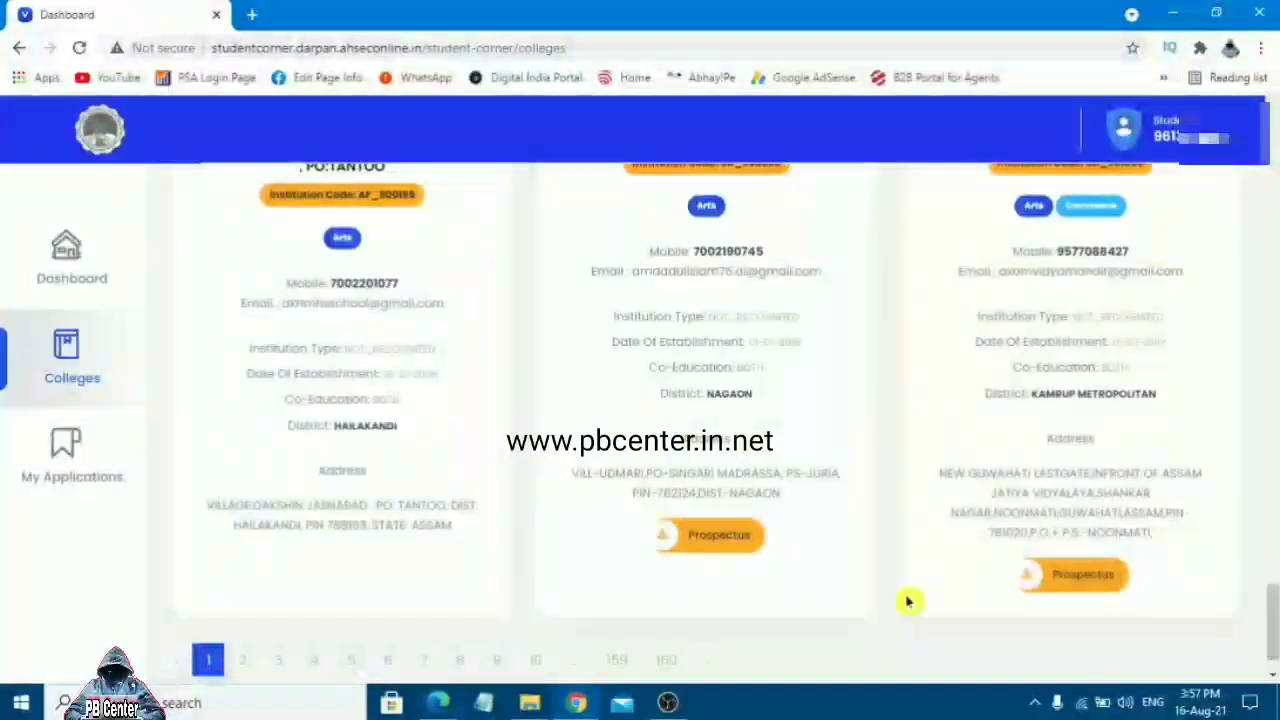
{"action": "left_click", "coordinate": [242, 660]}
{"action": "left_click_drag", "start_coordinate": [1273, 612], "coordinate": [1273, 463]}
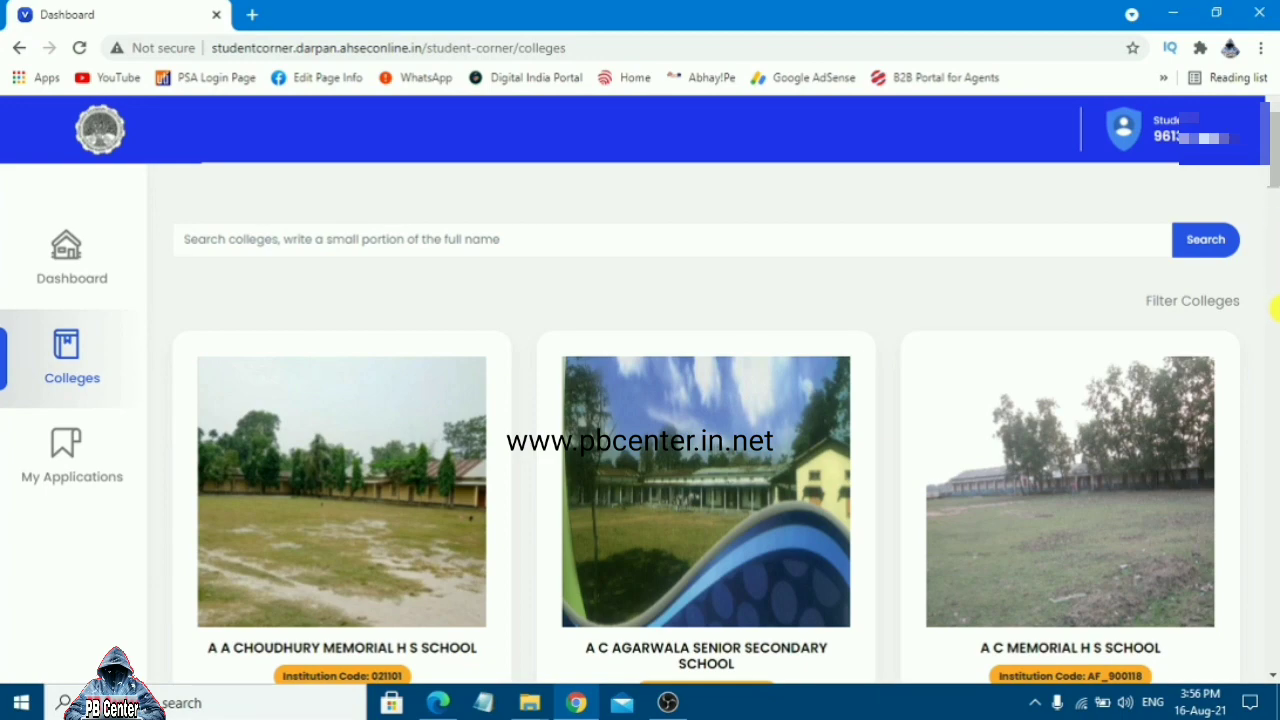
{"action": "left_click_drag", "start_coordinate": [1272, 174], "coordinate": [1274, 479]}
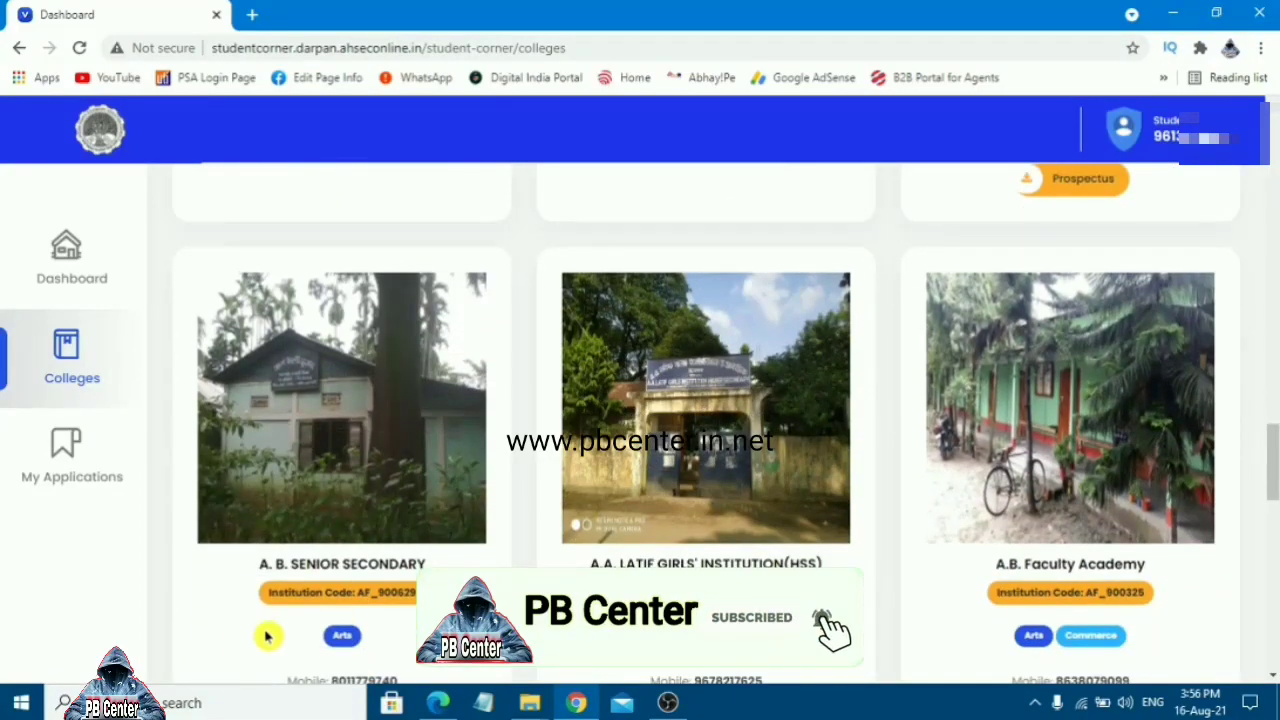